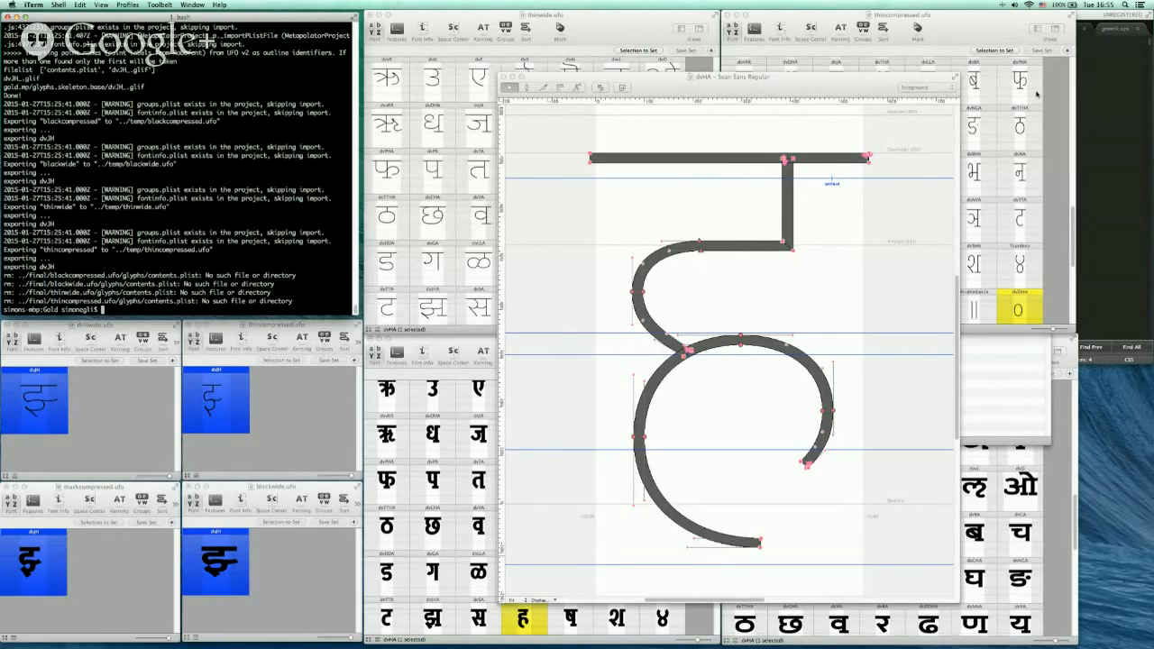
key(super+Tab)
click(637, 324)
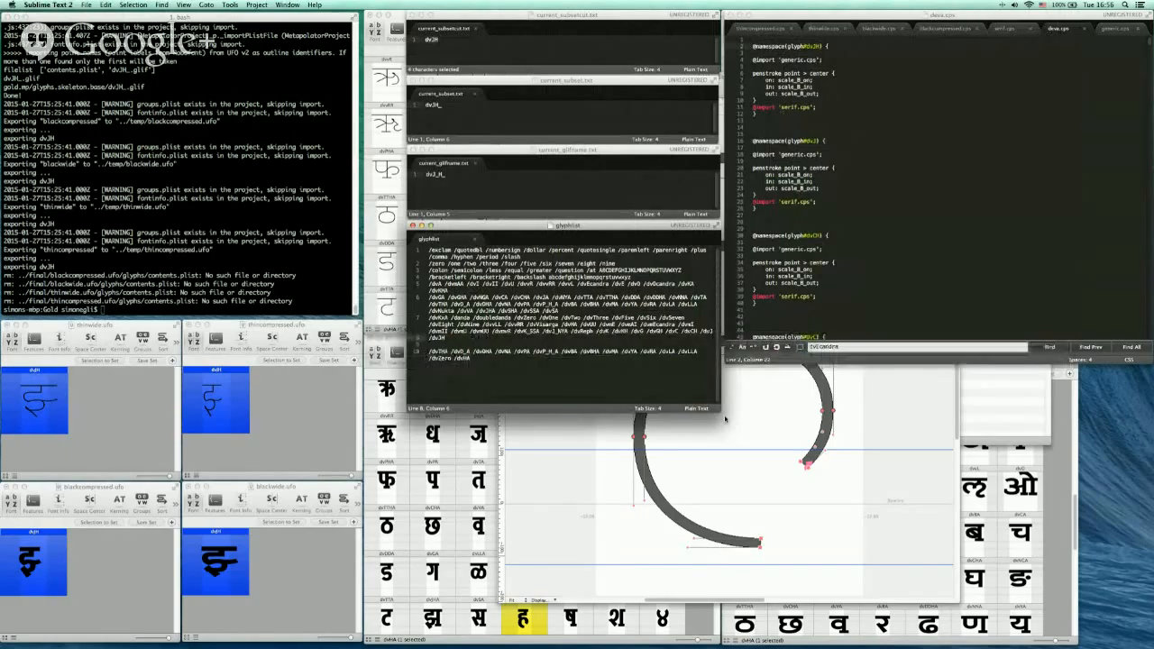
key(super+Tab)
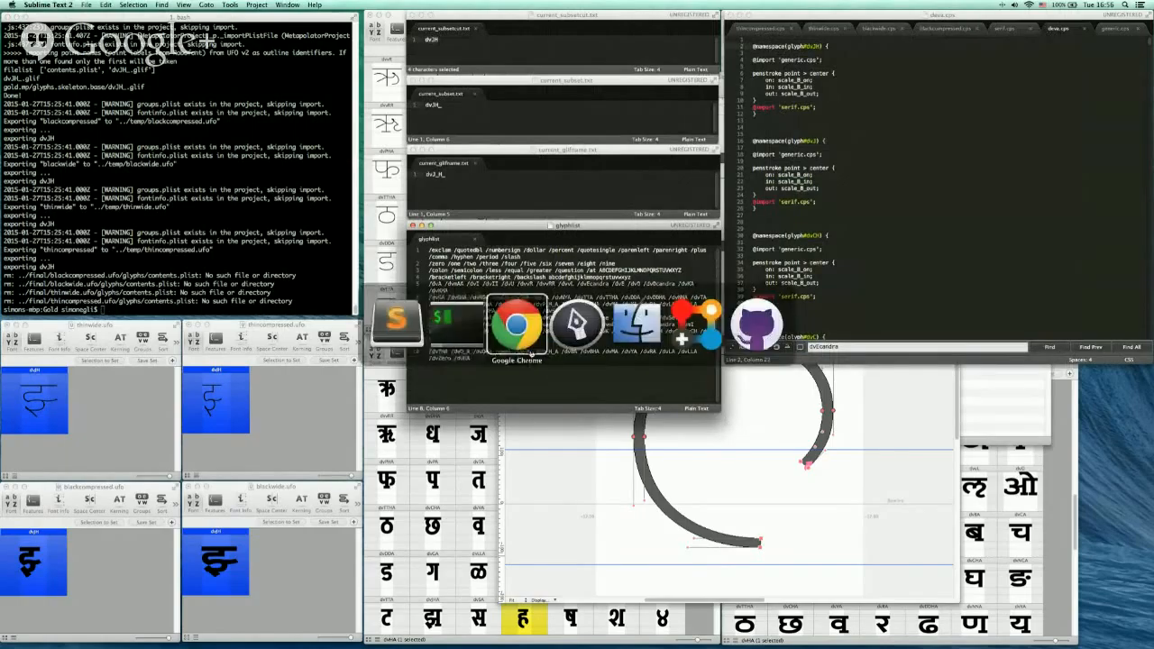
click(582, 346)
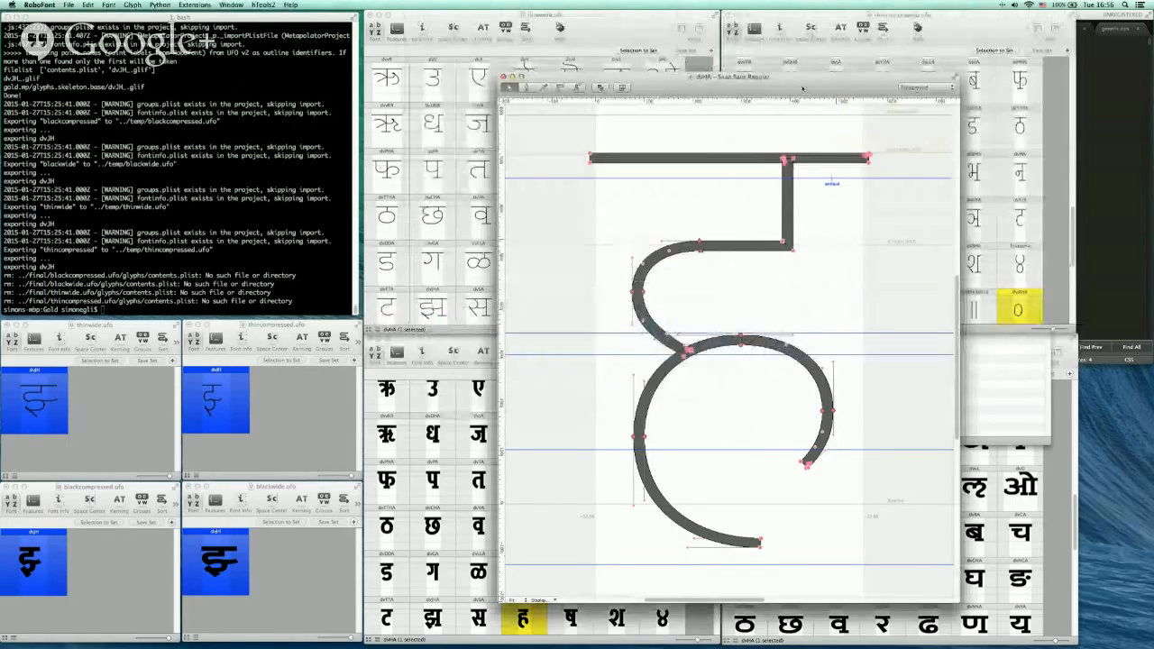
drag(802, 89, 802, 70)
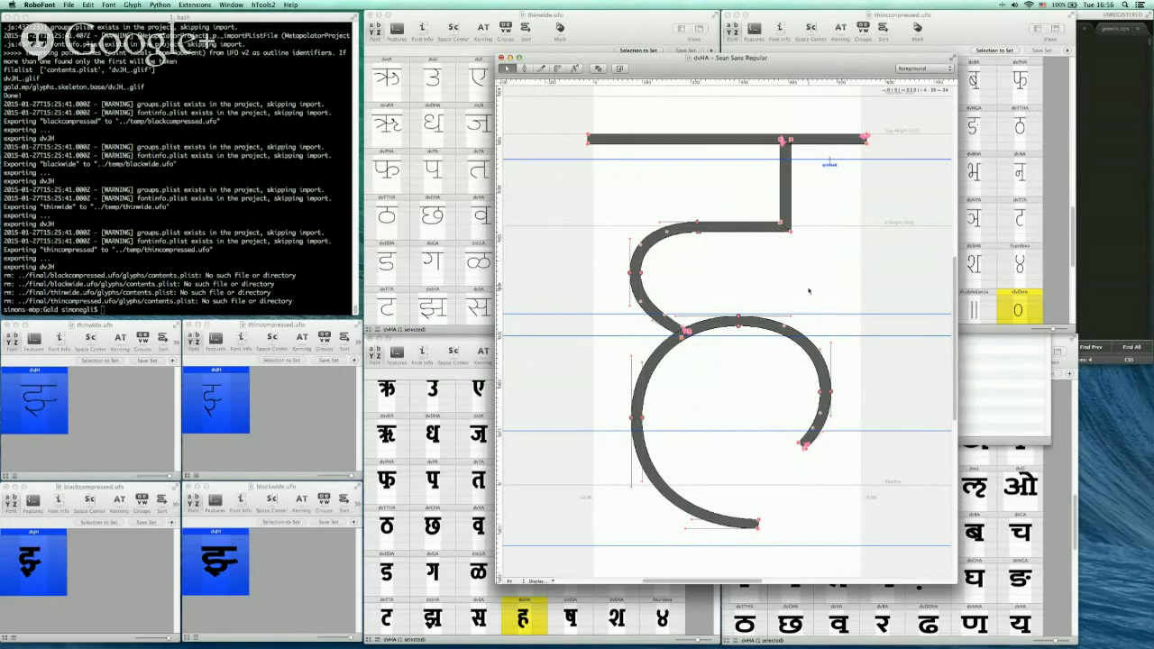
drag(814, 67, 813, 81)
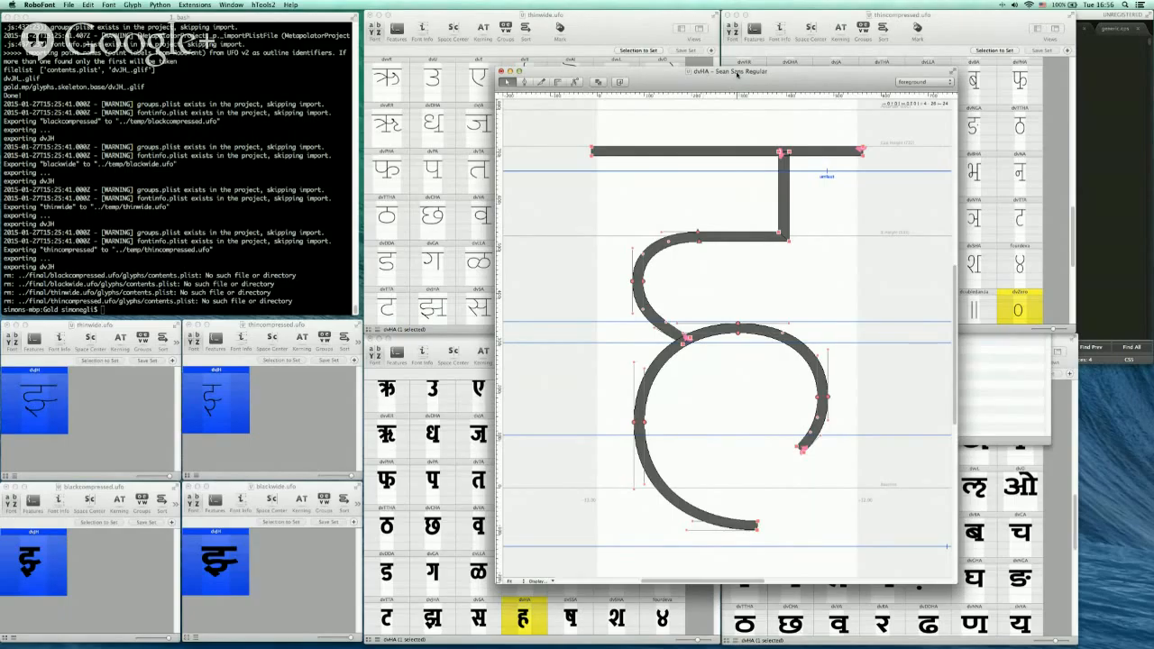
key(super+Tab)
key(super+Tab)
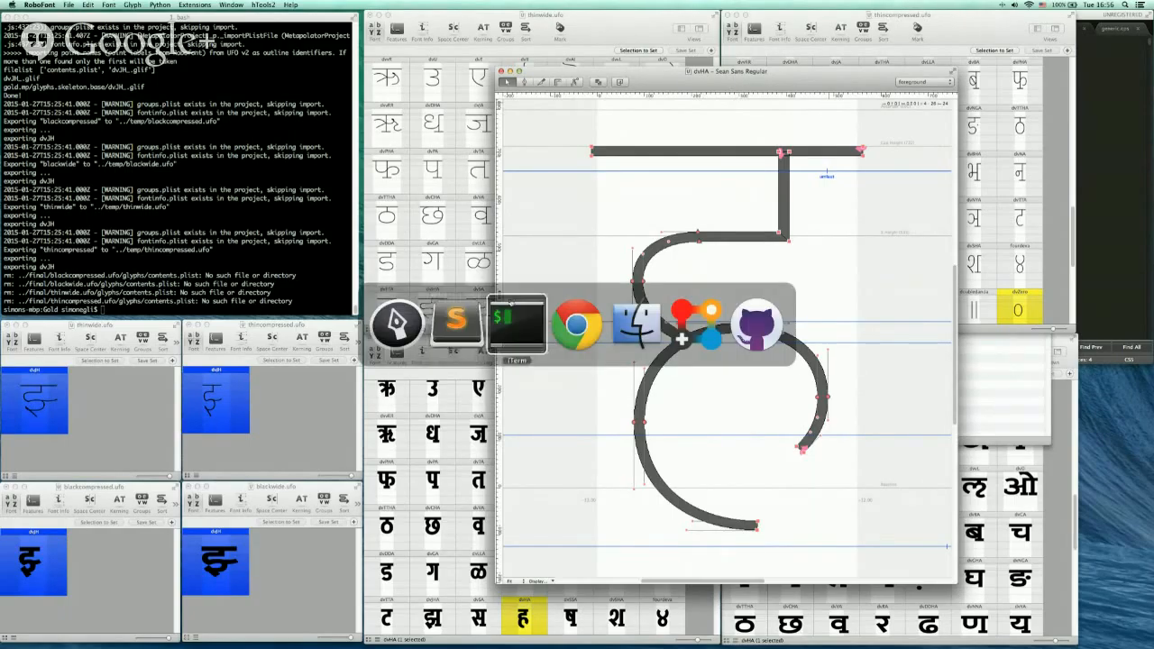
click(457, 322)
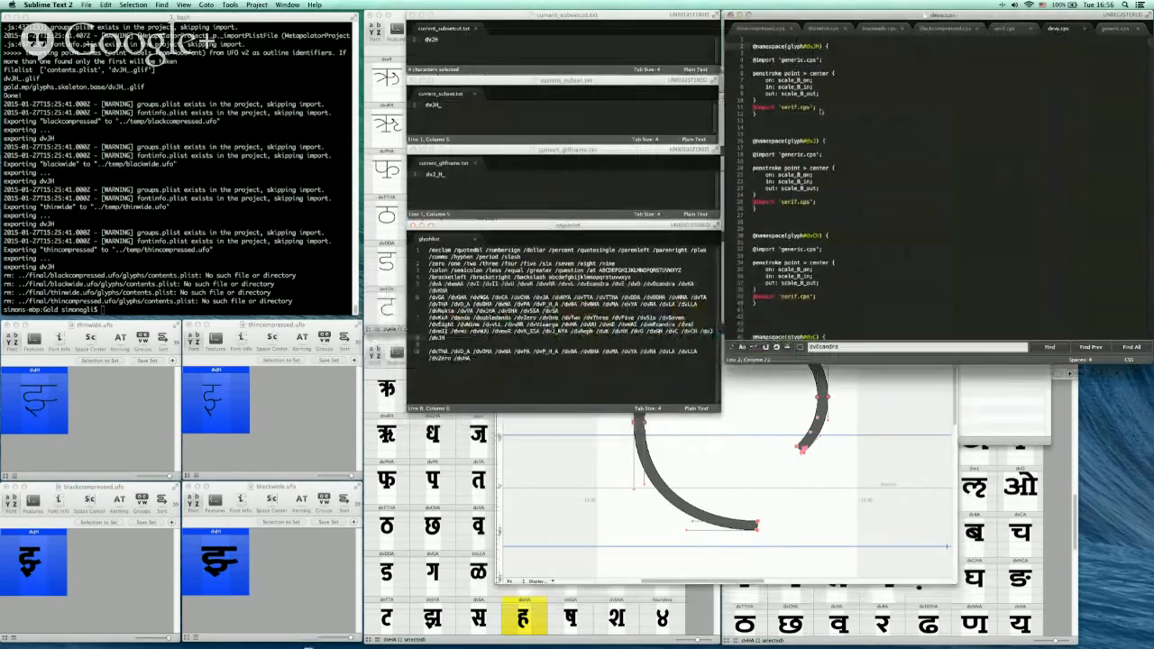
drag(747, 73, 735, 34)
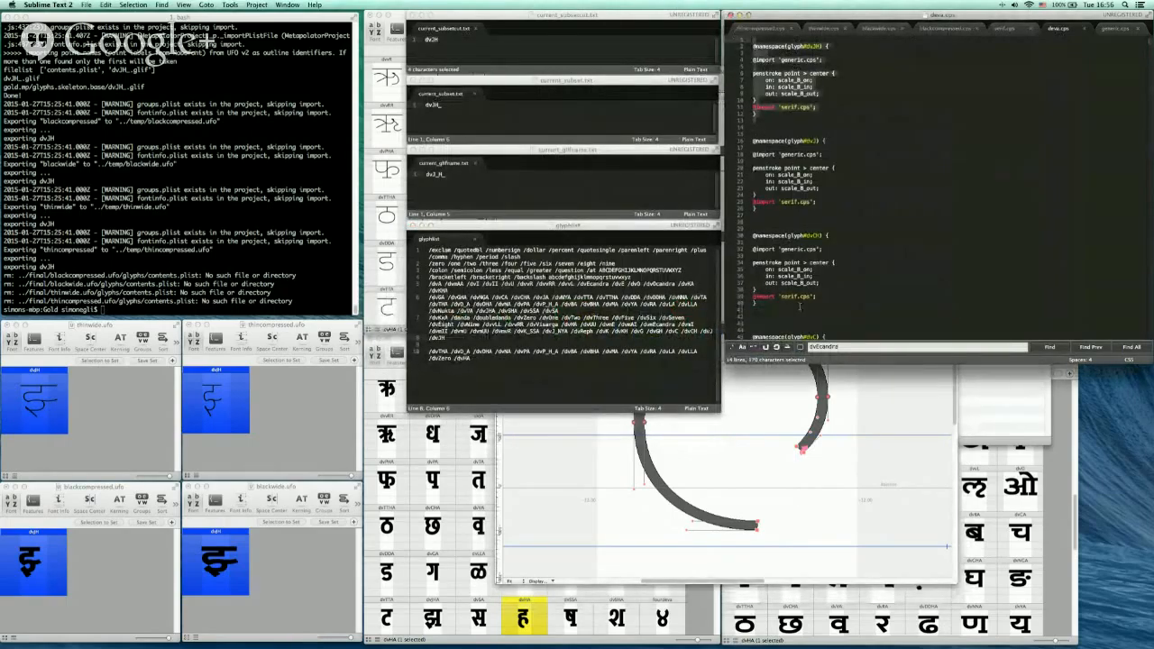
click(784, 394)
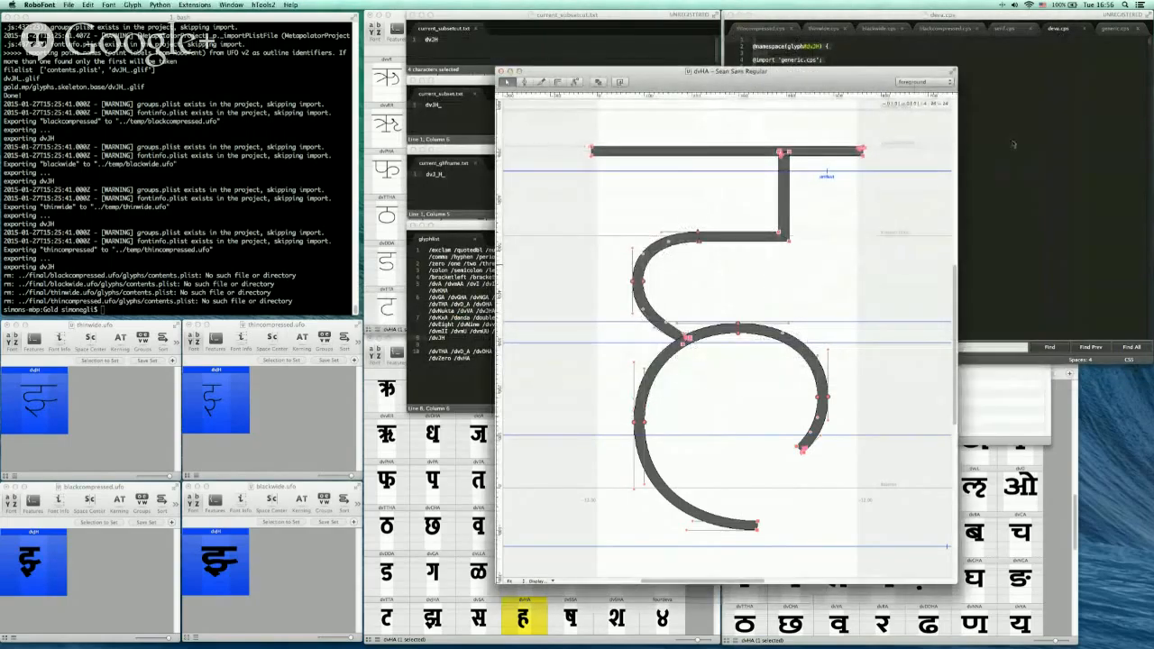
click(1013, 145)
click(788, 126)
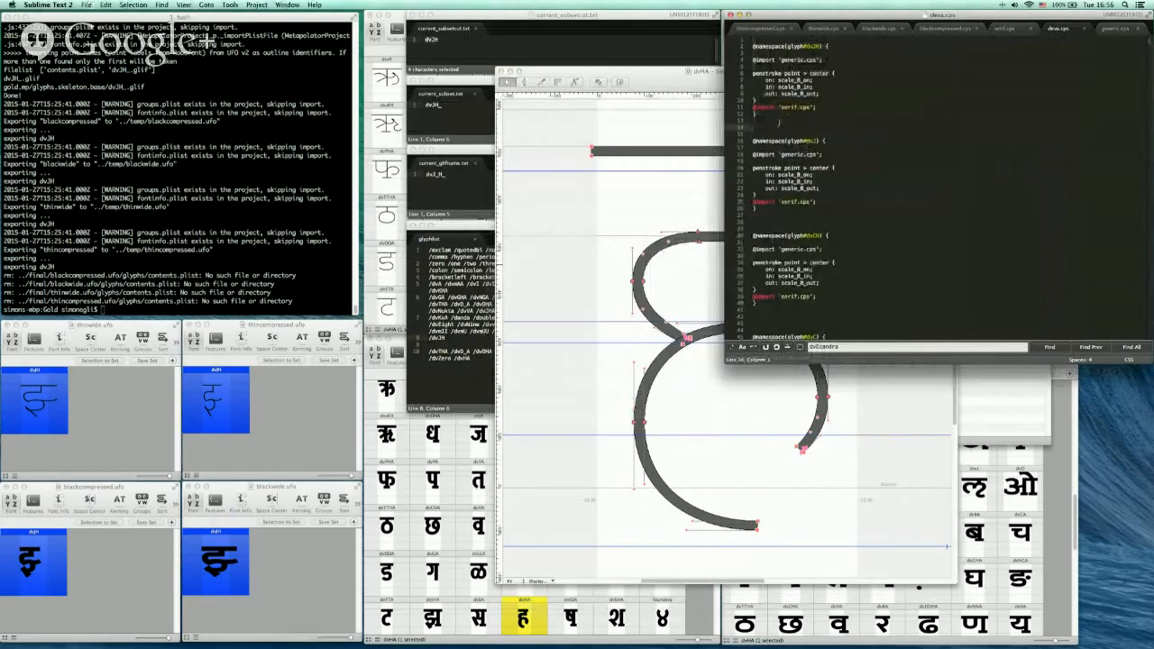
click(781, 135)
key(Up)
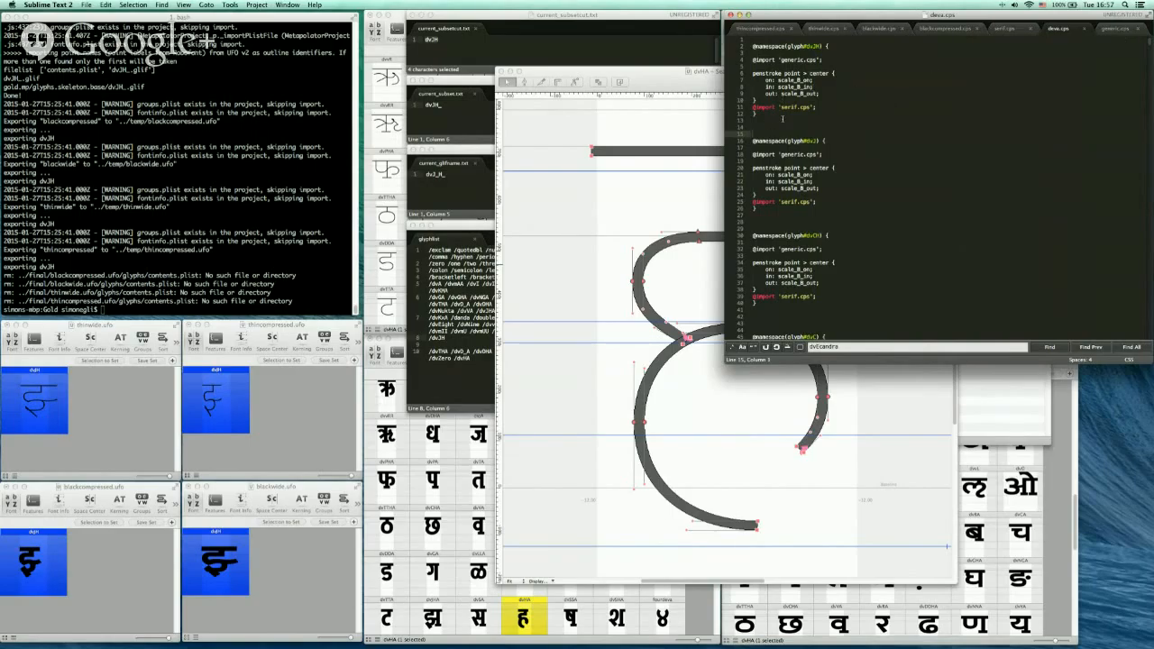
Review the point rule definitions in generic.cps
click(1114, 30)
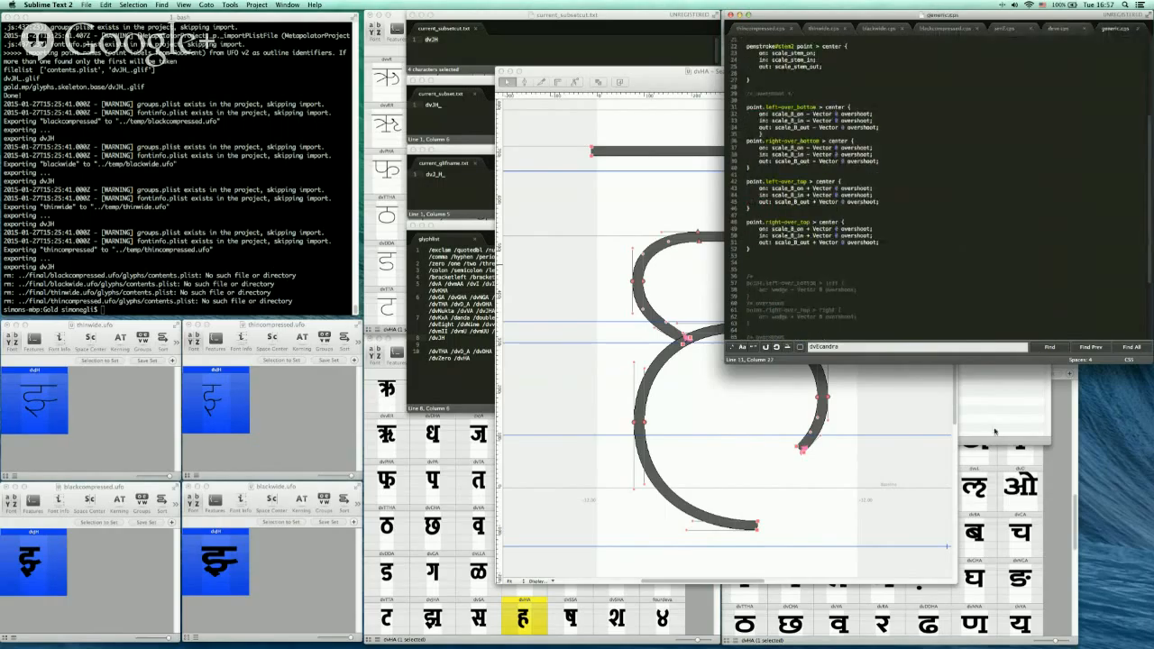
drag(1008, 364, 1009, 516)
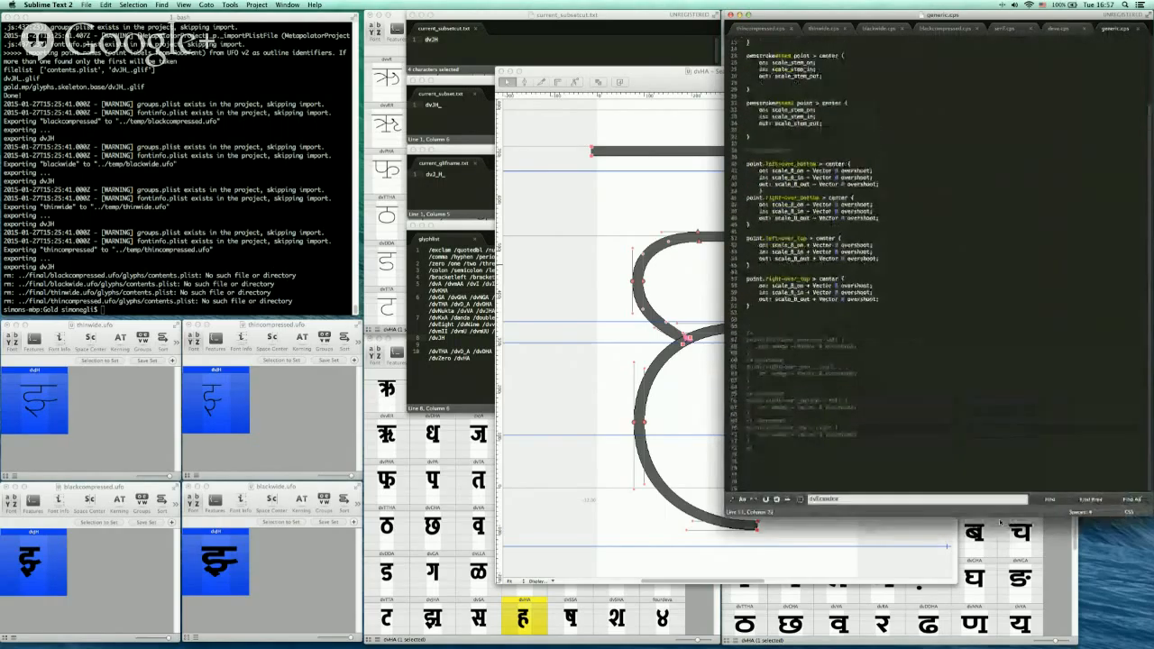
scroll(937, 288, up, 5)
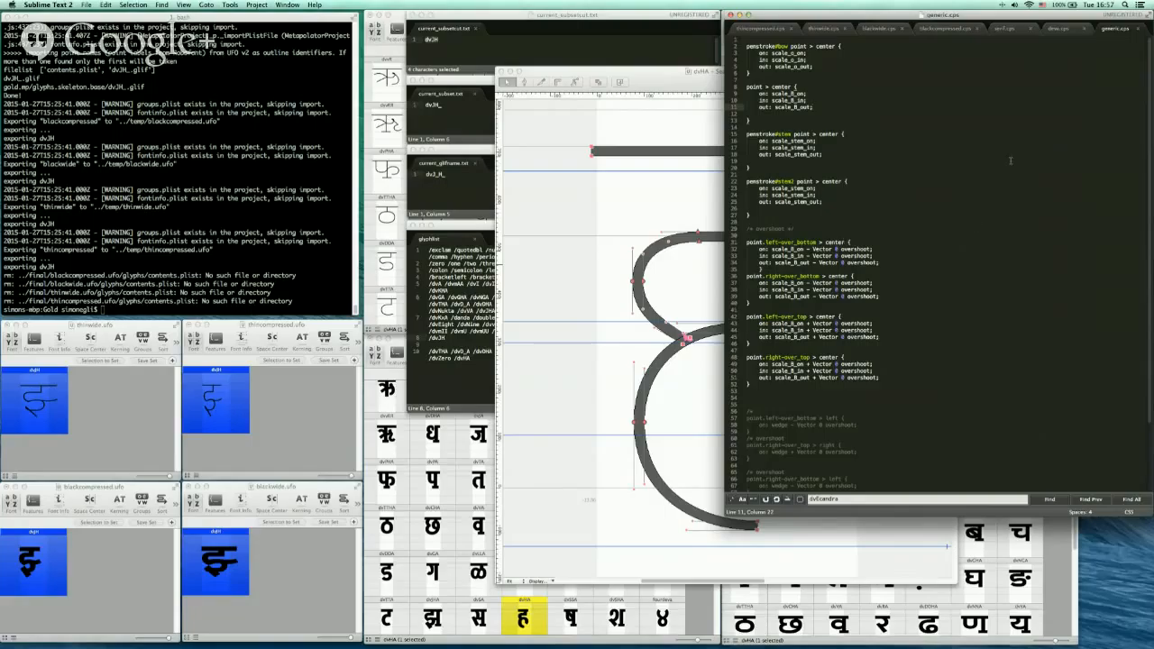
click(1066, 30)
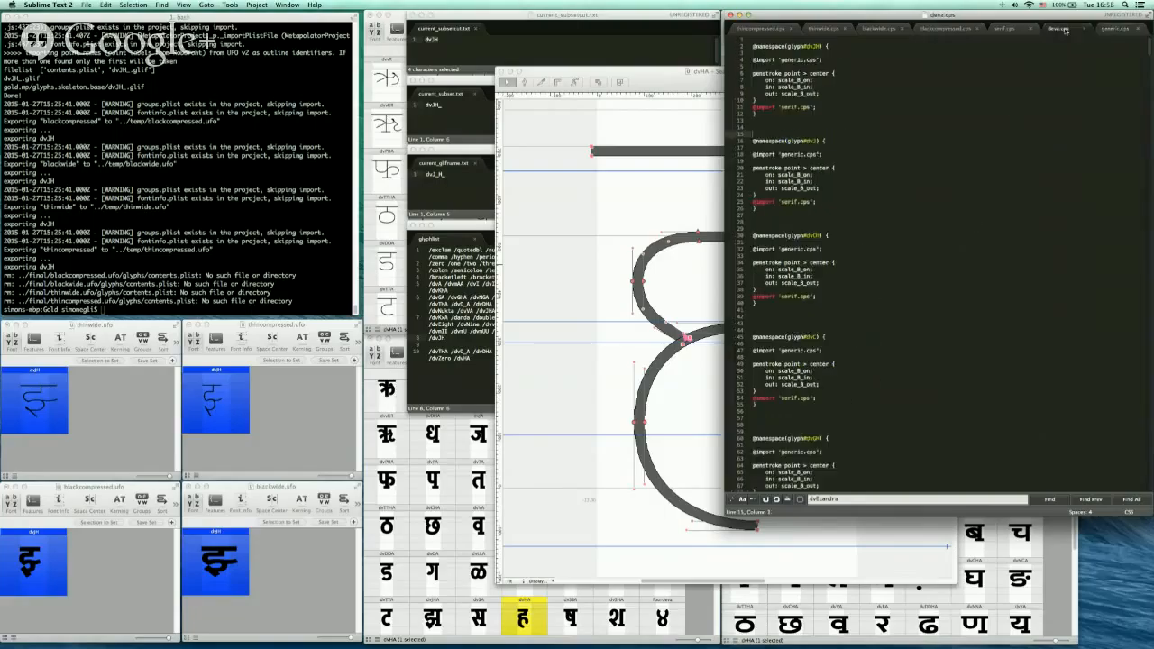
click(685, 81)
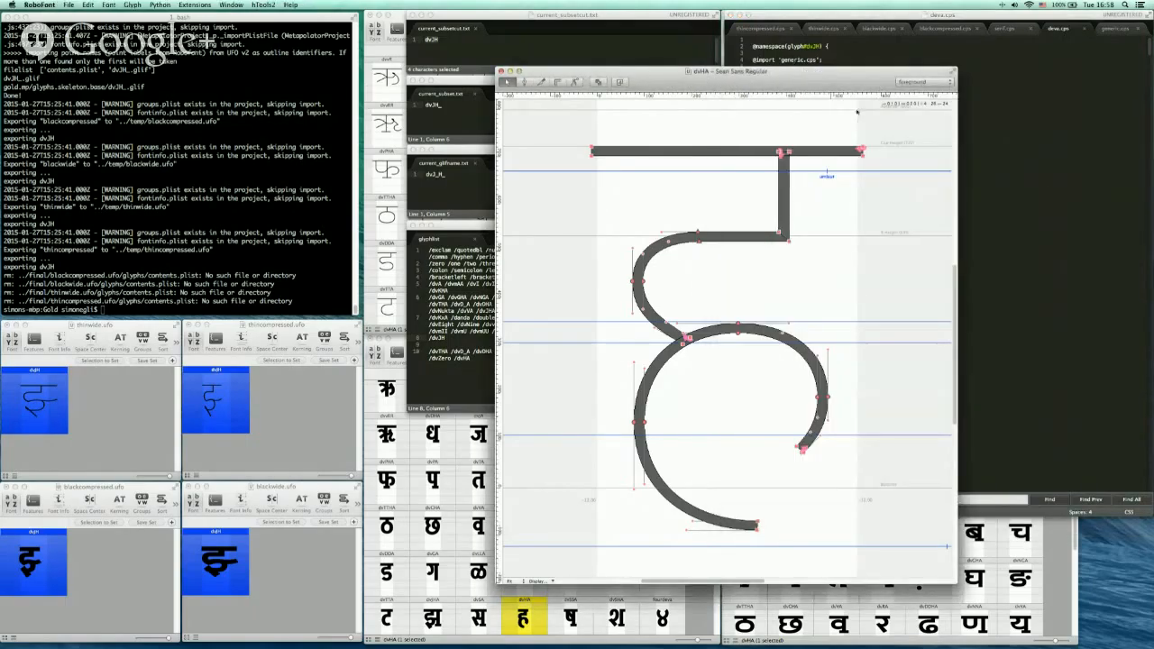
Duplicate the dvJH namespace block at the top of dva.cps
click(993, 146)
key(Up)
key(shift+Down)
key(shift+Down)
key(shift+Down)
key(shift+Down)
key(shift+Down)
key(shift+Down)
key(shift+Down)
key(shift+Down)
key(shift+Down)
key(shift+Down)
key(shift+Down)
key(shift+Down)
key(shift+Down)
key(super+c)
key(Right)
key(super+v)
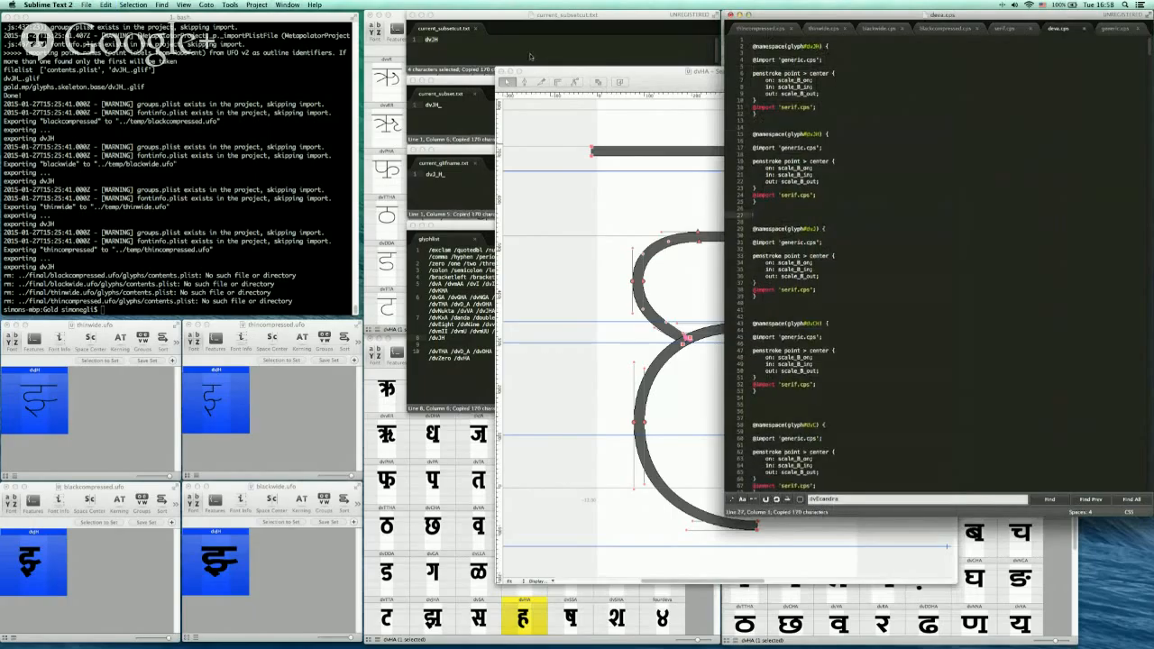
Rename the duplicated block's namespace to dvHA and save dva.cps
click(828, 46)
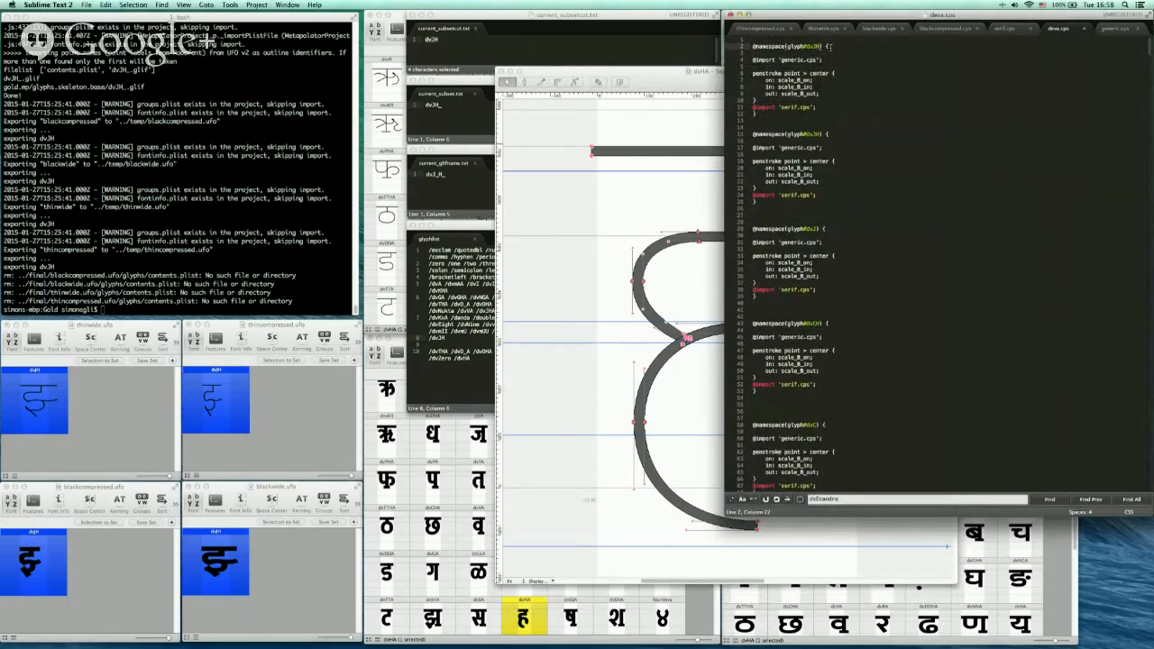
key(BackSpace)
key(BackSpace)
text(HA)
key(super+s)
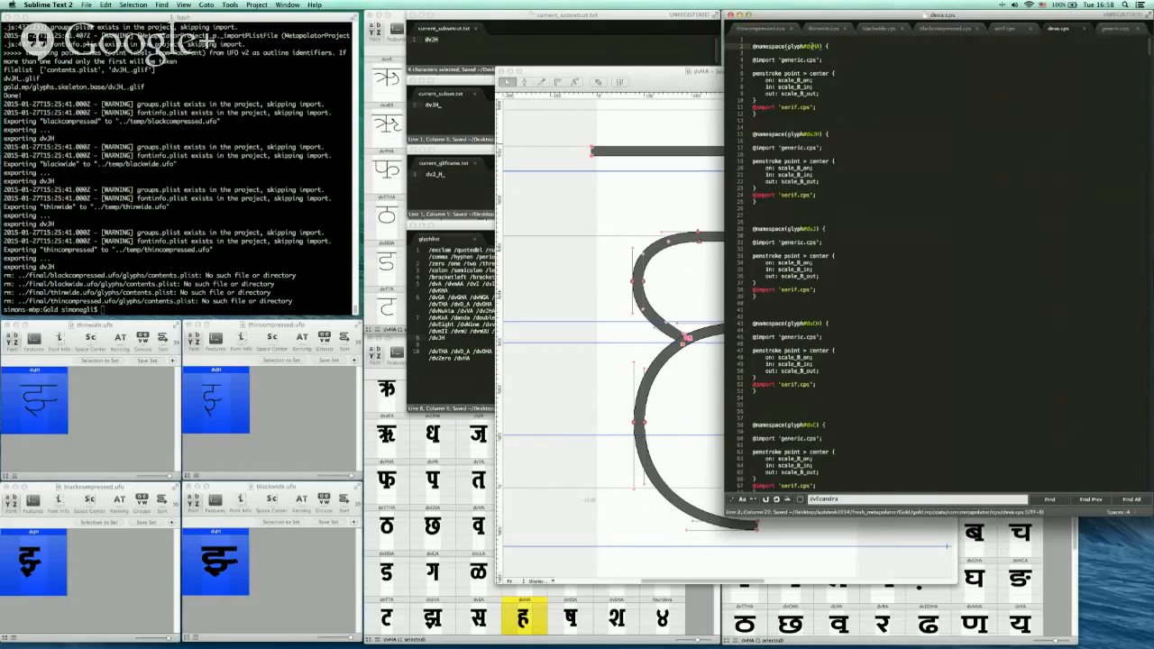
Copy the dvHA glyph name from the new namespace
double_click(814, 46)
key(super+c)
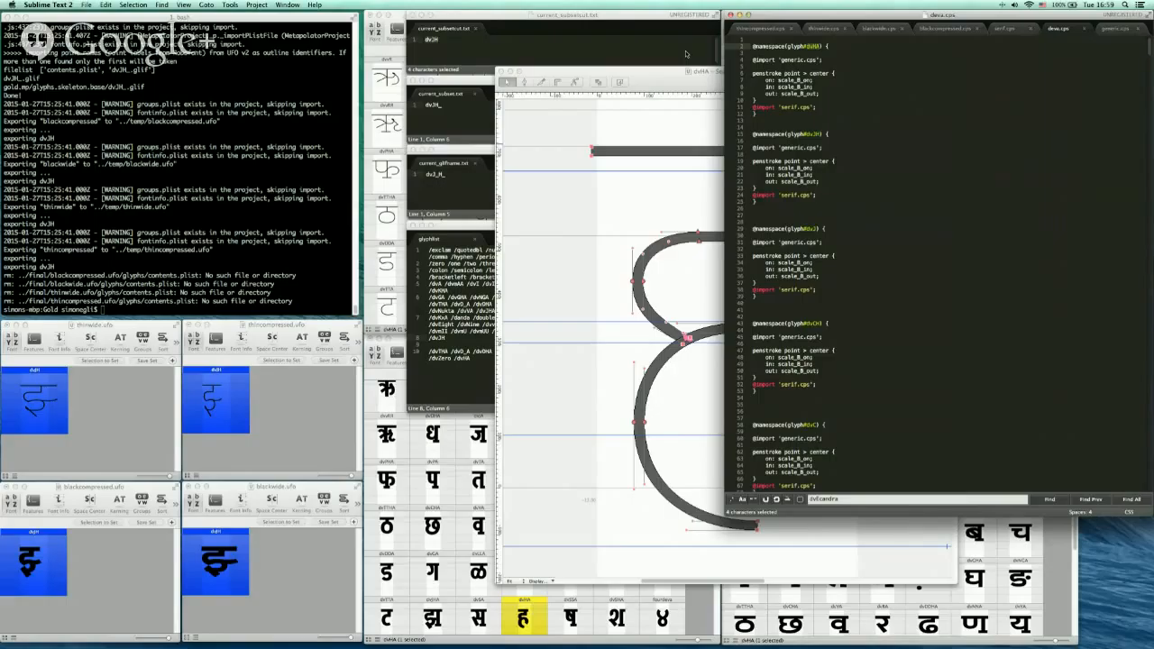
click(292, 443)
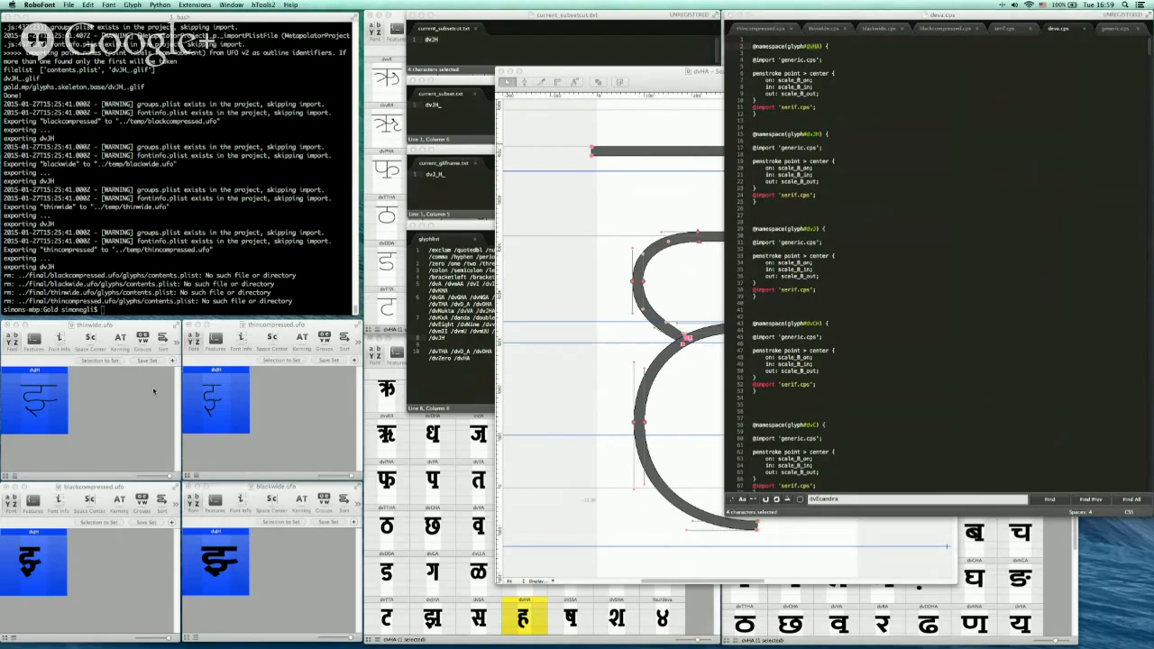
click(142, 437)
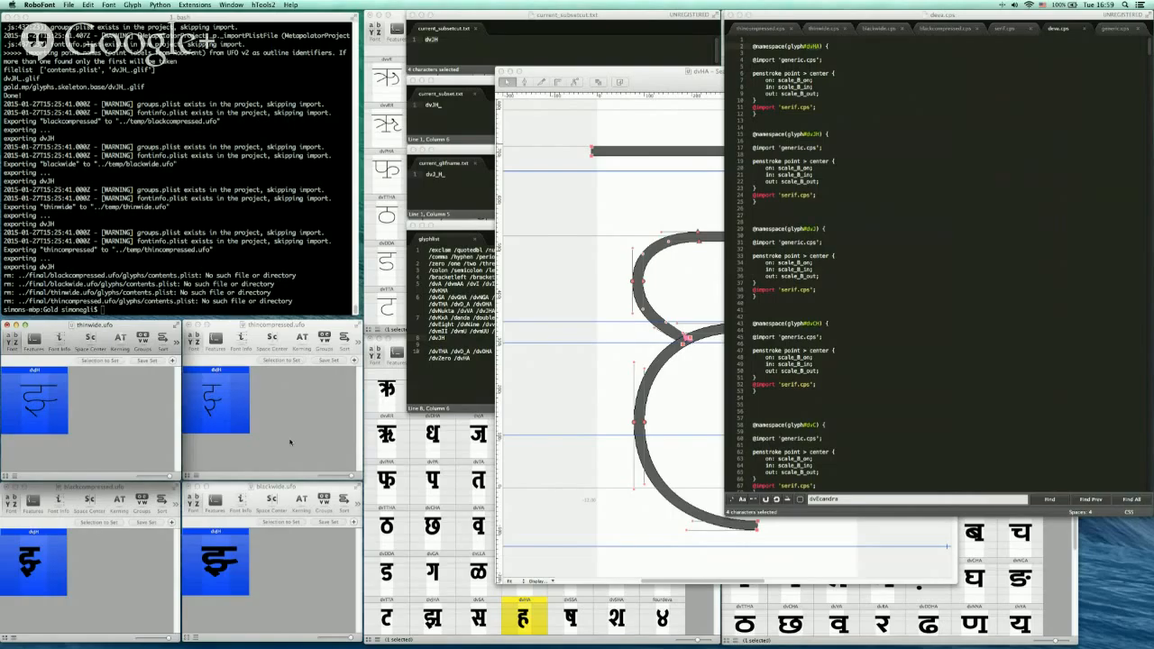
click(823, 59)
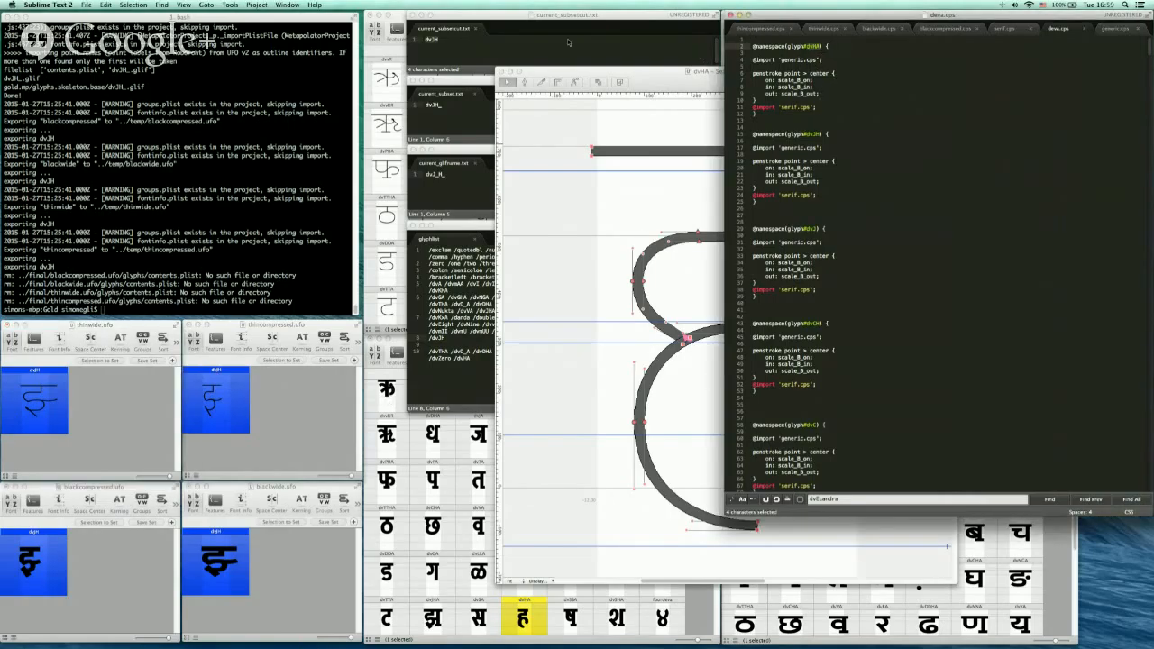
Replace the glyph names in the two current_subset text files with dvHA
click(501, 42)
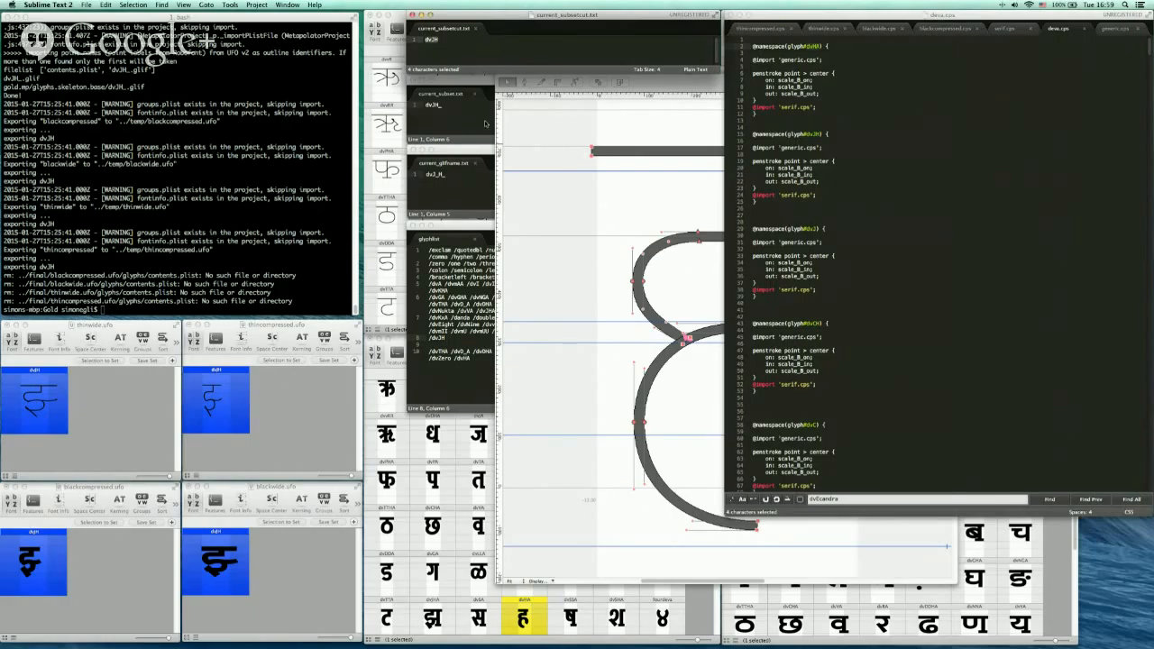
click(471, 40)
double_click(469, 39)
key(super+v)
click(440, 105)
drag(440, 105, 414, 104)
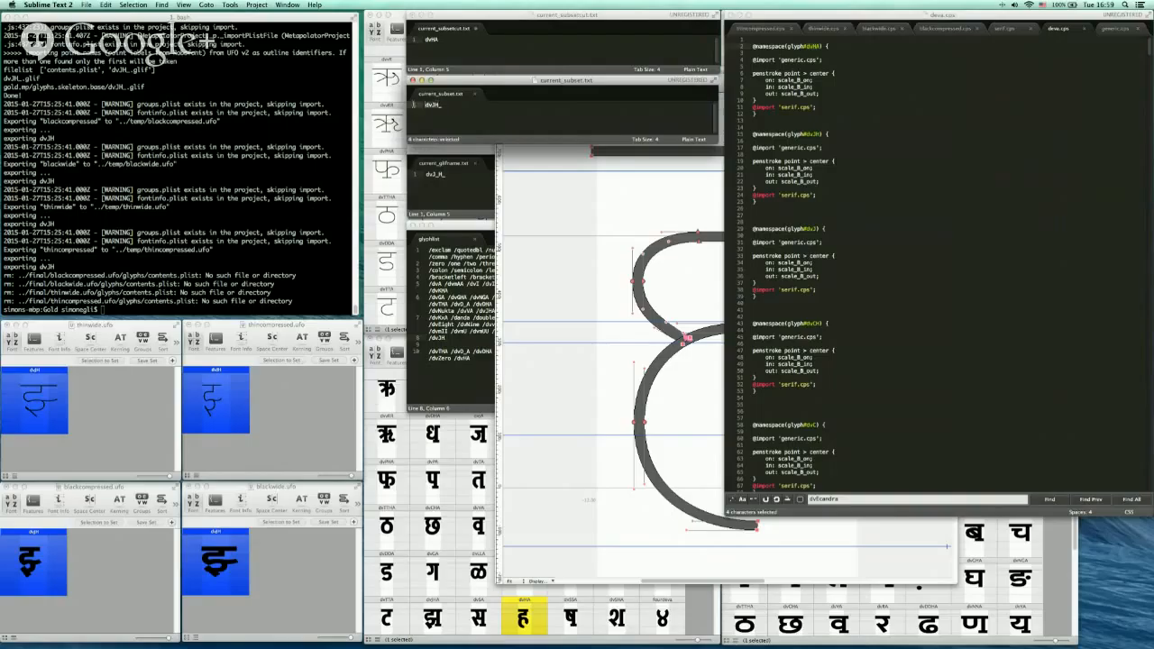
key(super+v)
Paste dvHA into the current_glyphname file, add an underscore to the entry, and save
click(441, 174)
drag(442, 175, 422, 176)
key(super+v)
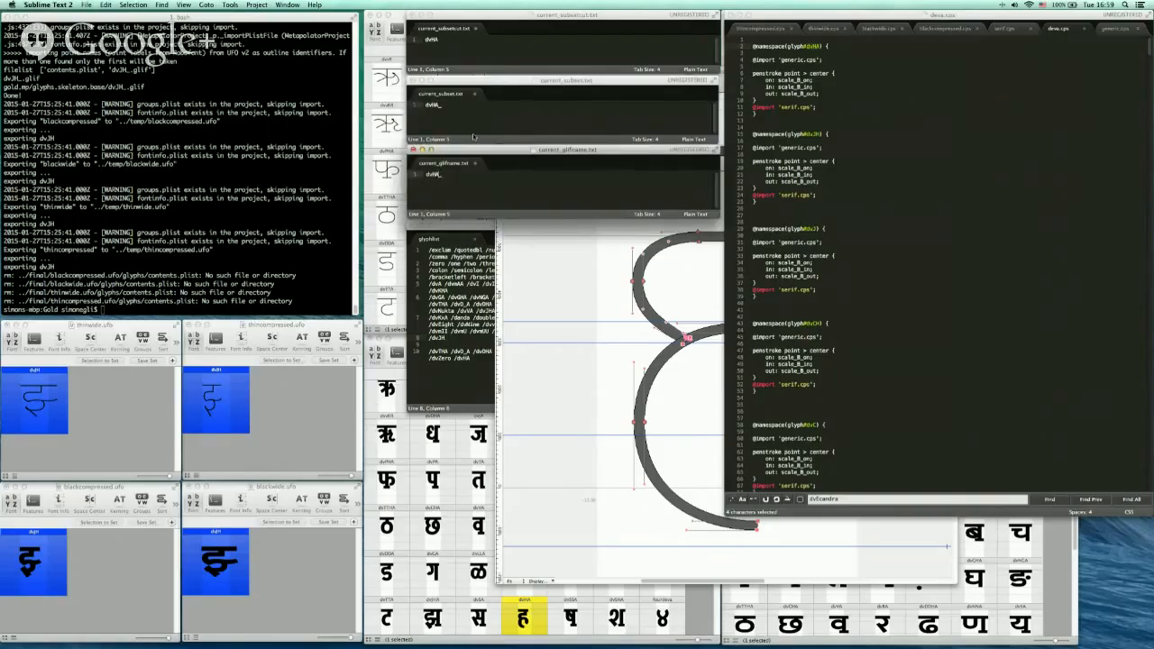
key(Left)
text(_)
key(super+s)
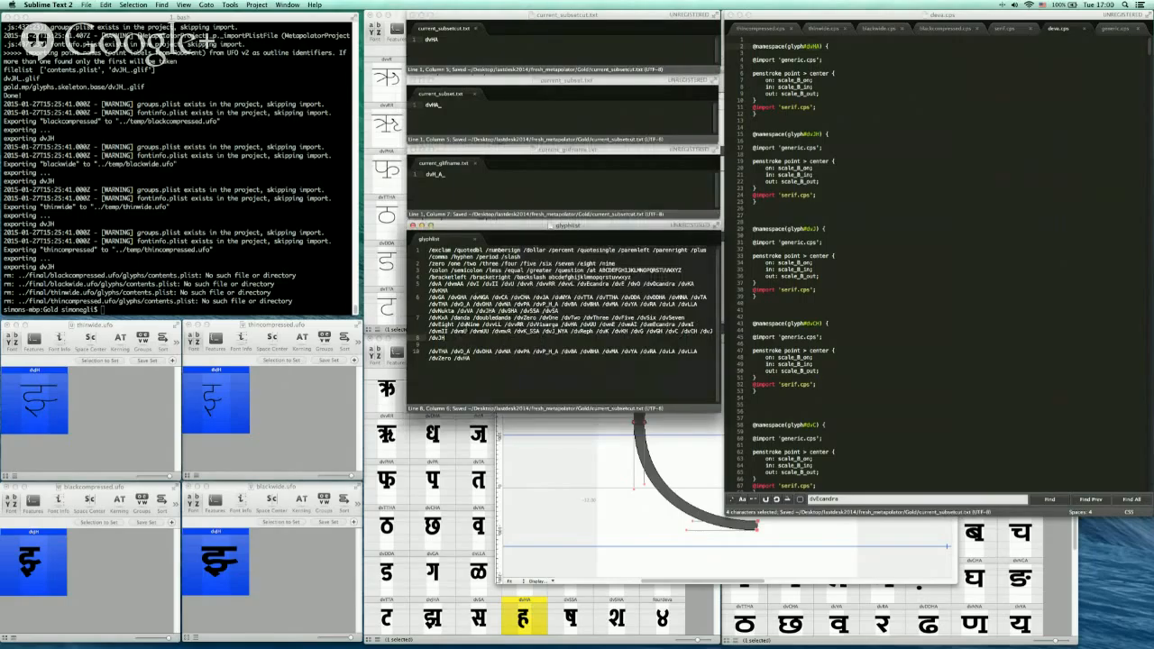
Save the glyphlist file and run sh upload in the terminal
click(744, 336)
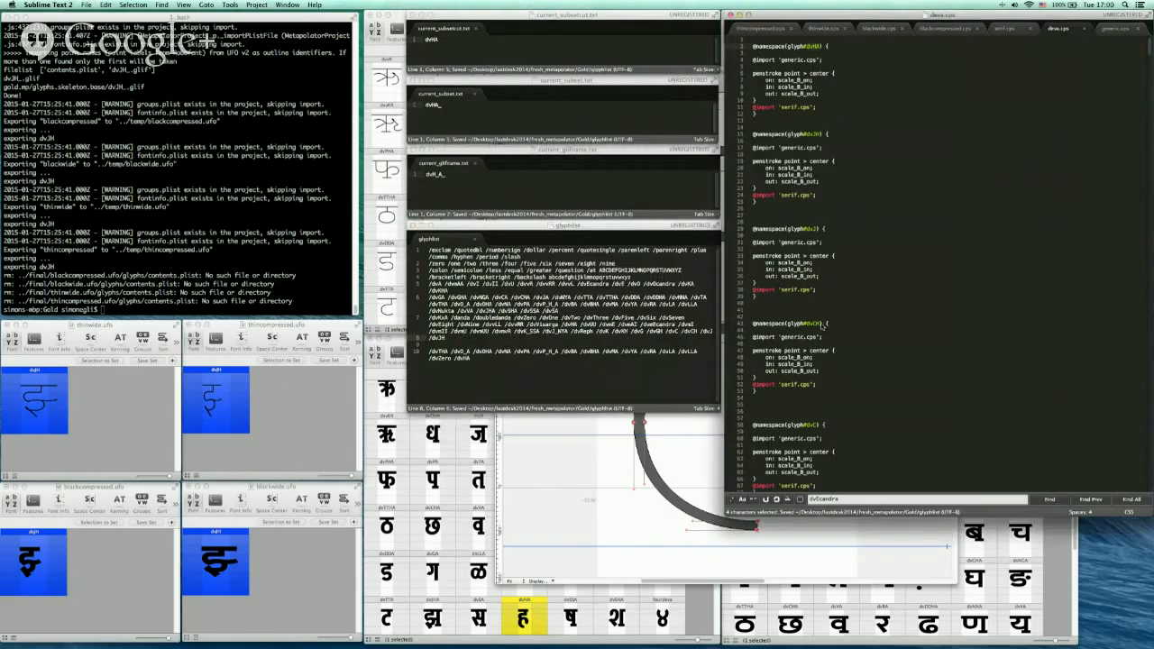
key(super+s)
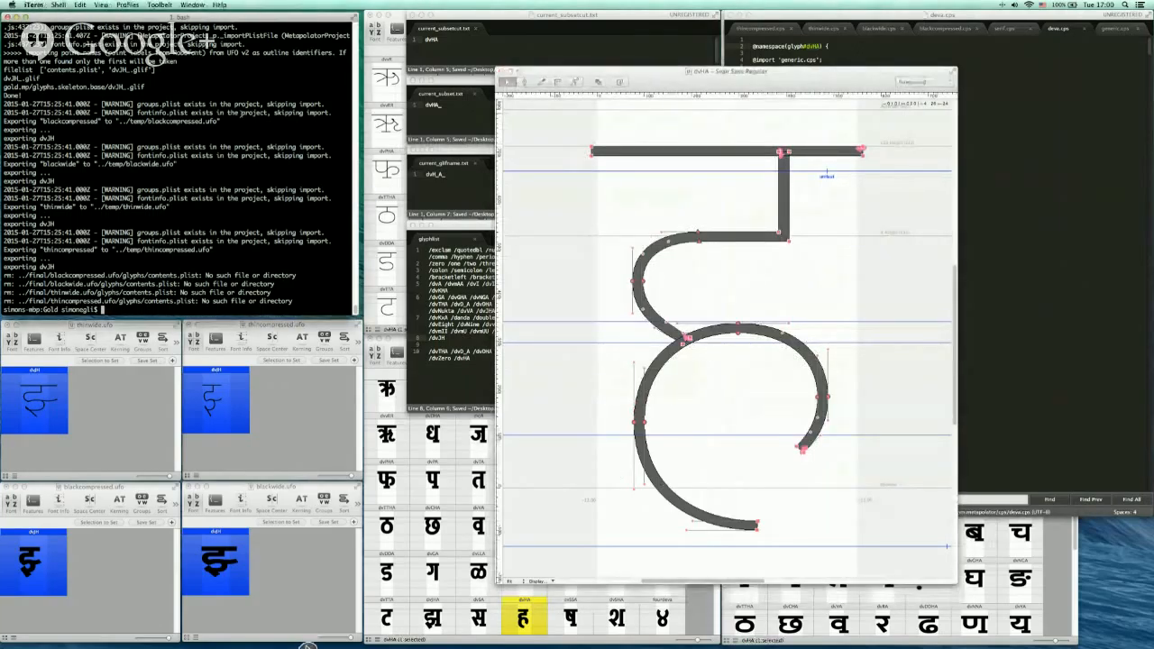
text(sh upload)
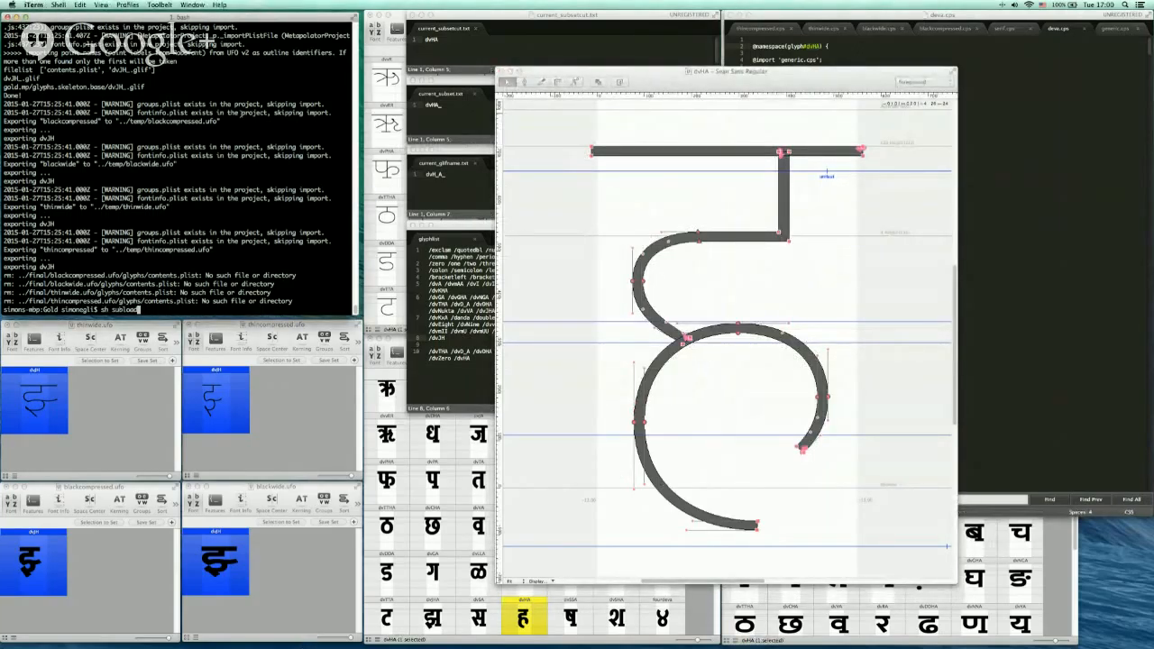
key(Return)
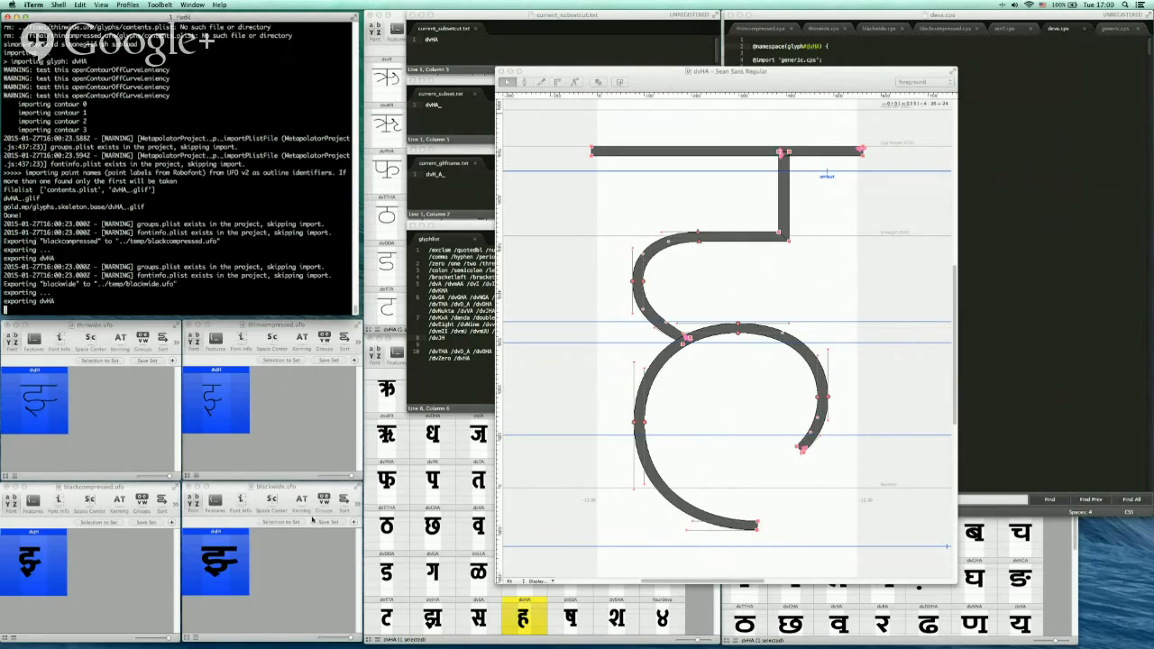
Accept all external updates to the UFO fonts in RoboFont
key(super+Tab)
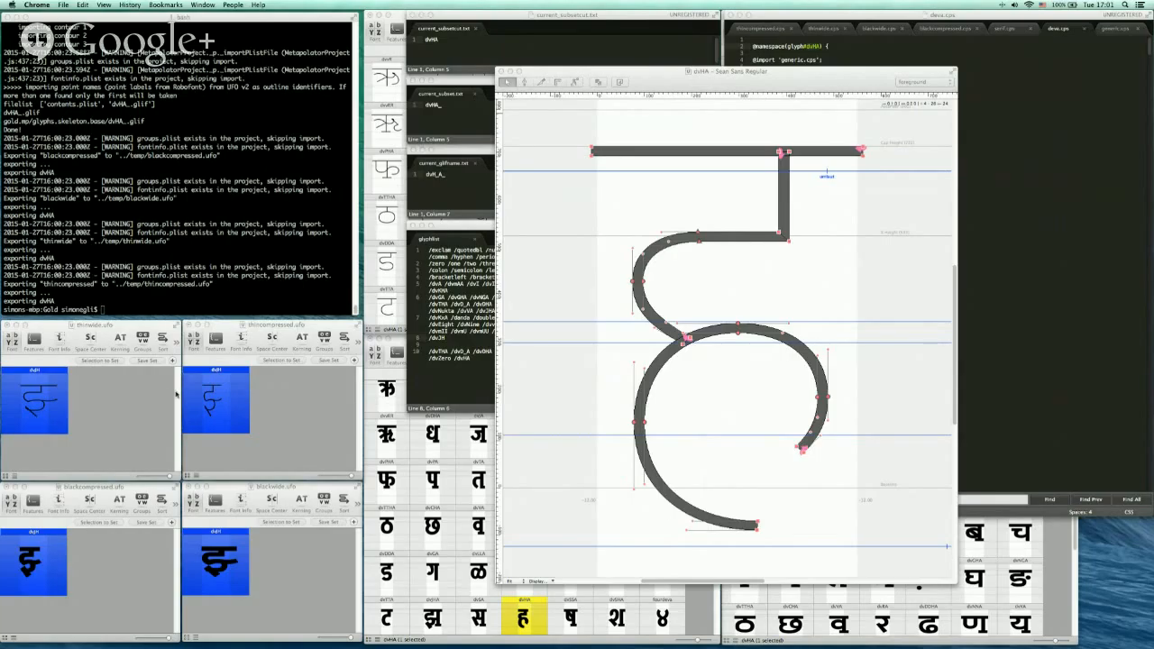
key(super+Tab)
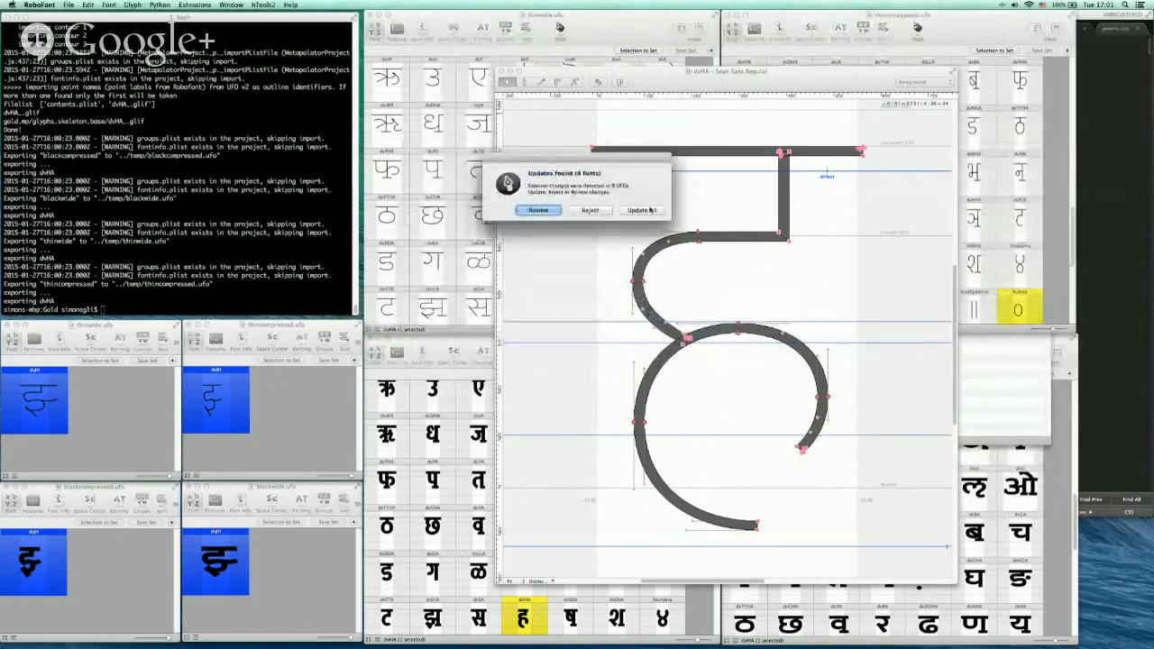
click(655, 211)
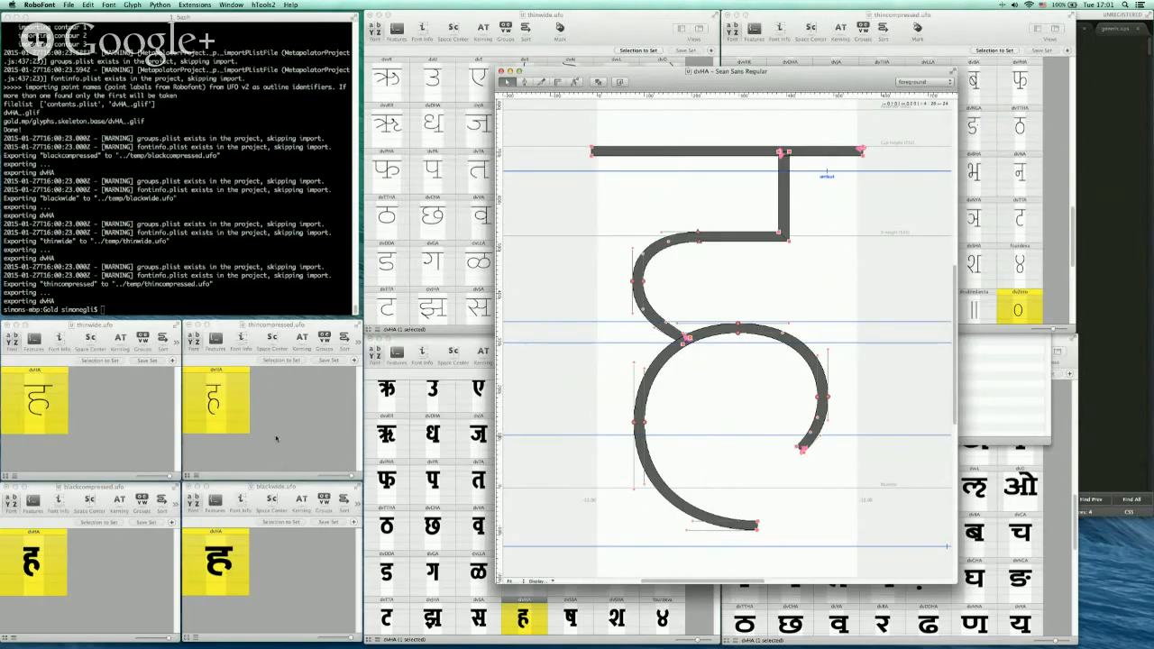
click(604, 25)
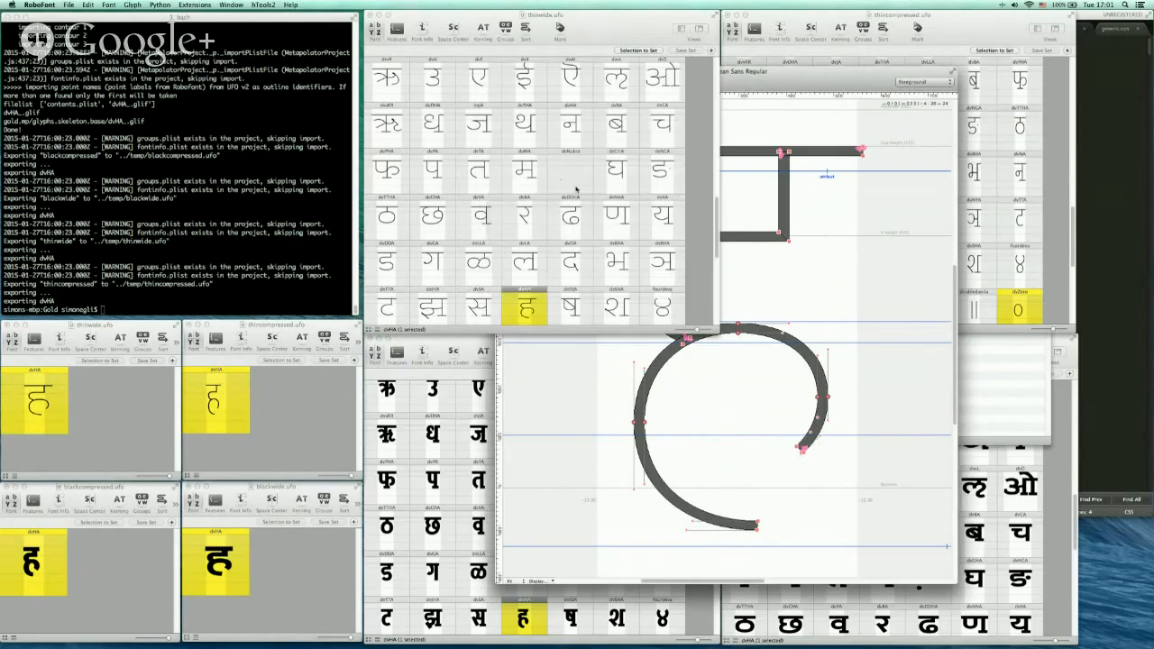
Close the open glyph windows and bring the Thin Compressed and Black Wide font windows forward
click(1000, 219)
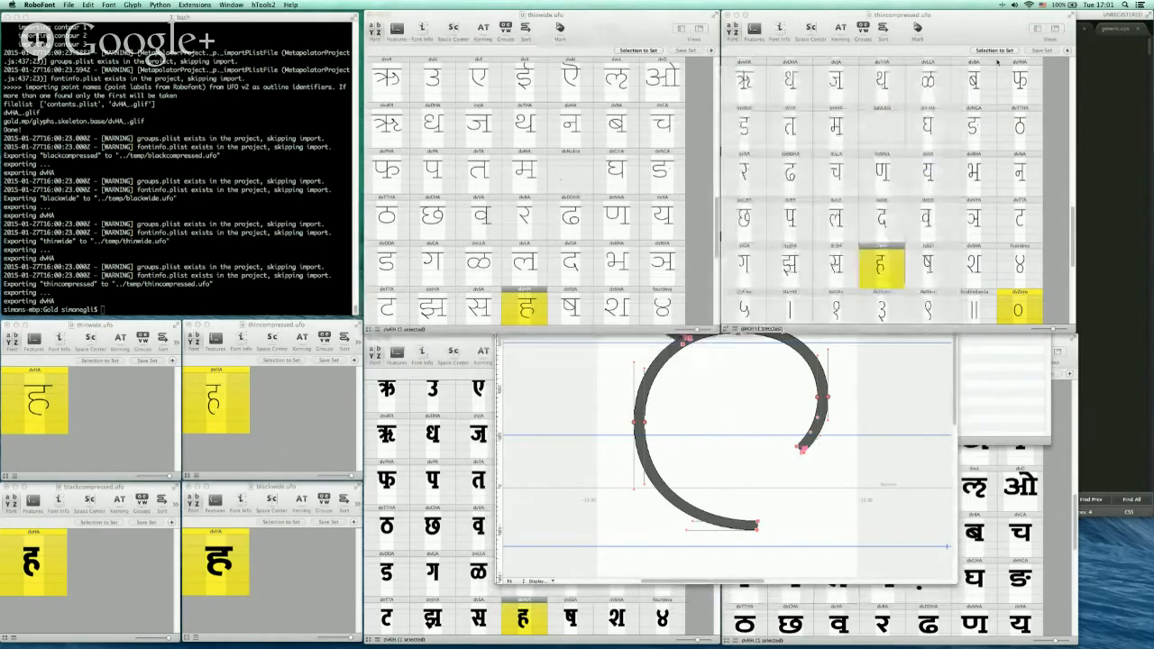
click(1000, 487)
click(483, 340)
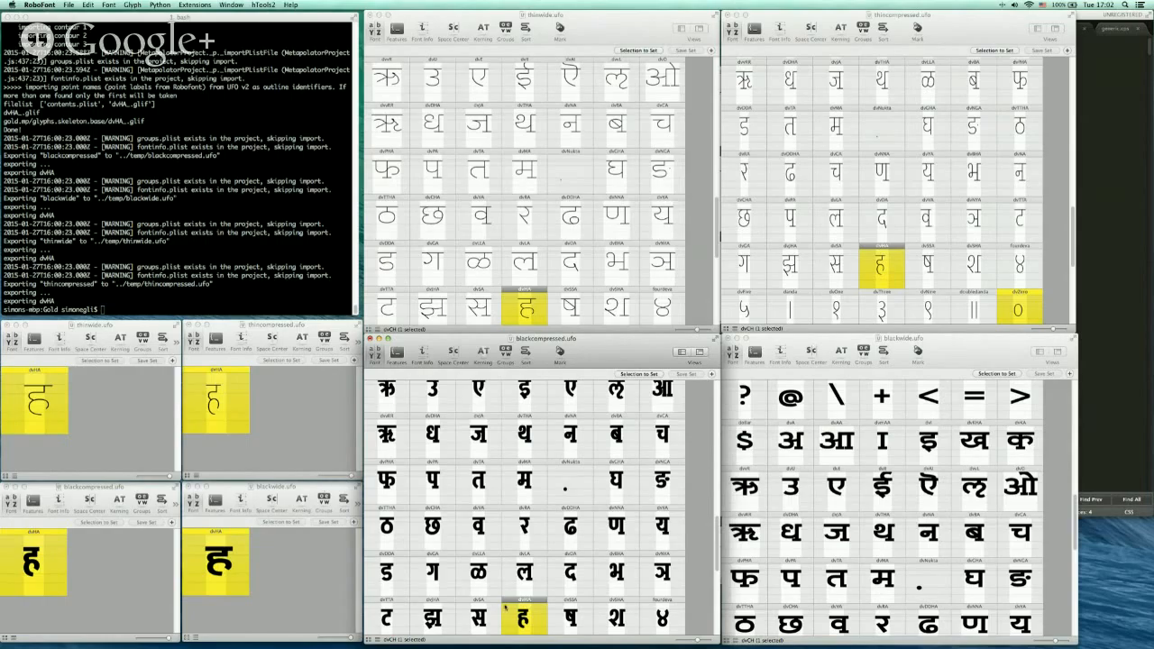
click(963, 353)
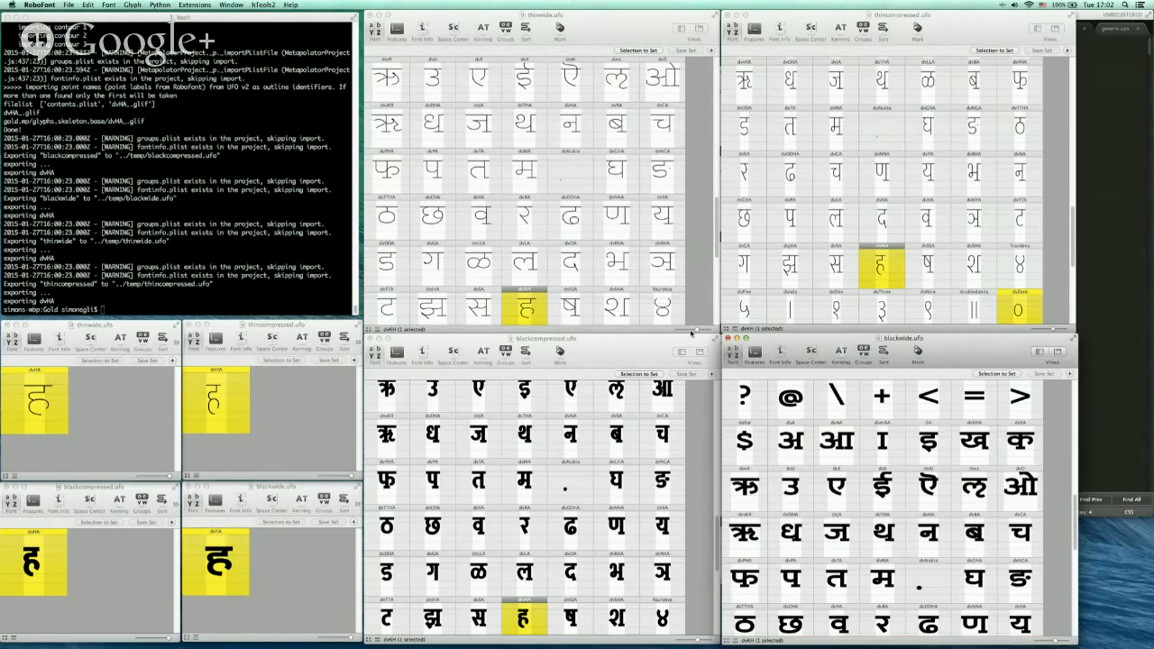
Inspect the dvHA outline in the Thin Wide and Thin Compressed fonts, closing each glyph window afterwards
click(526, 311)
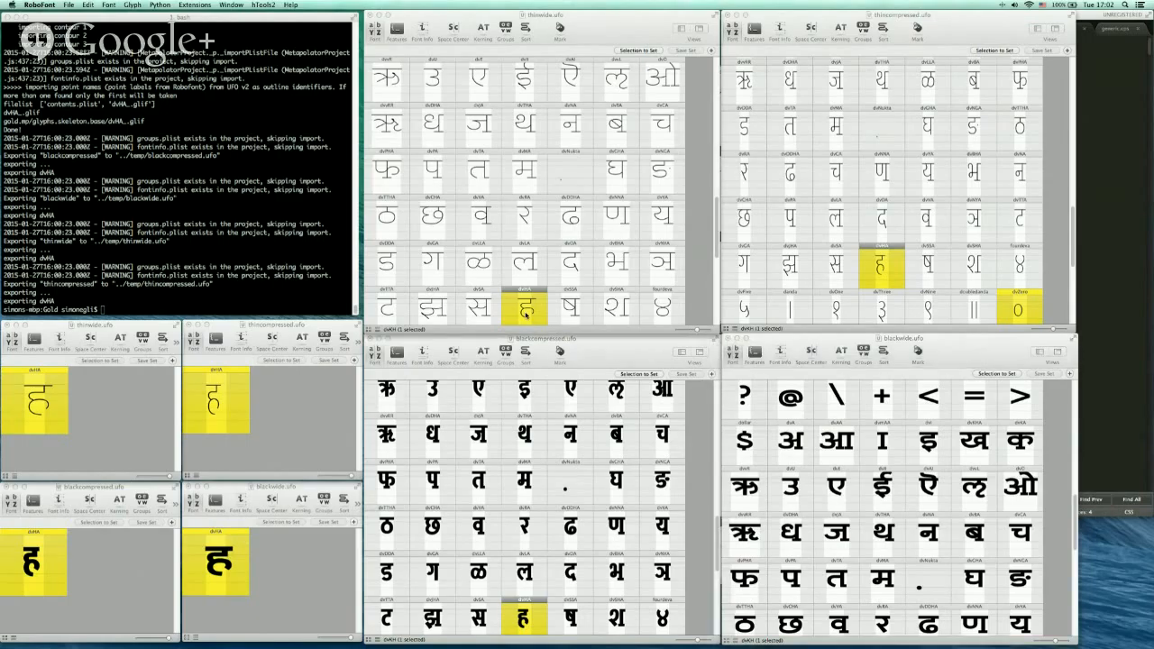
double_click(529, 311)
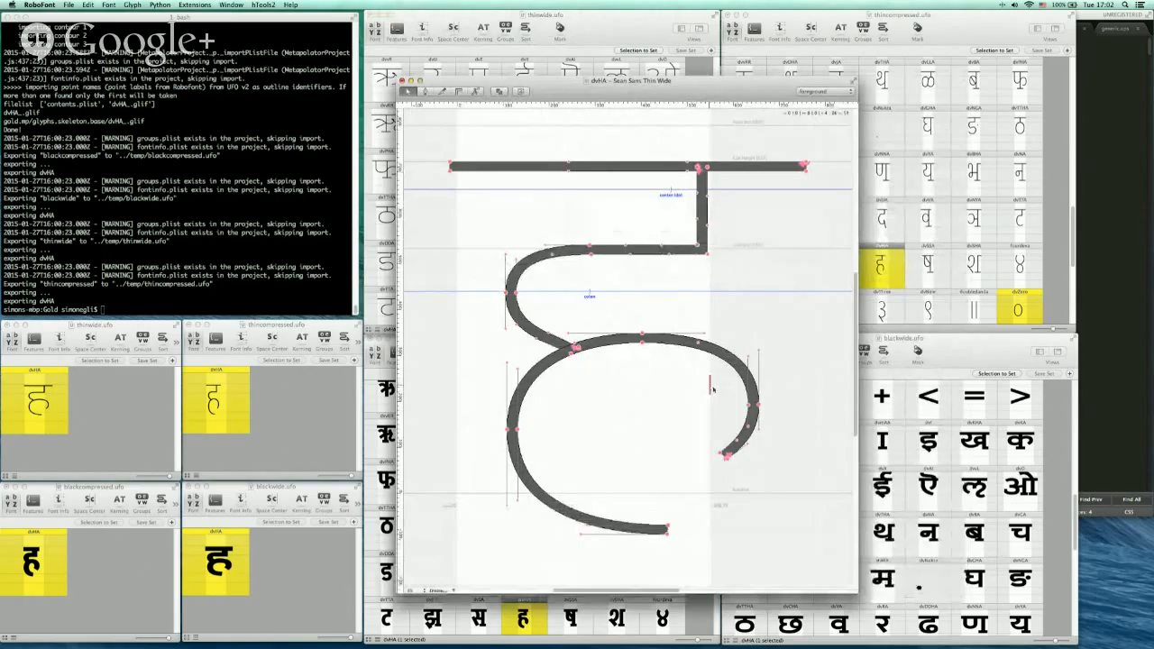
drag(712, 388, 800, 392)
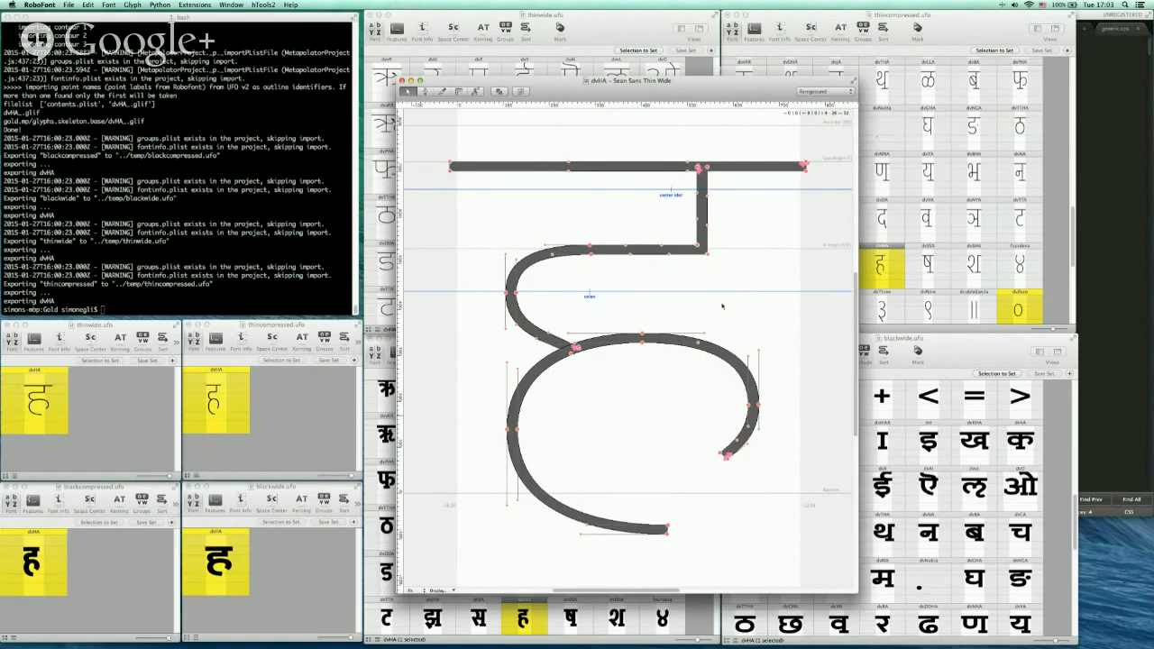
key(super+w)
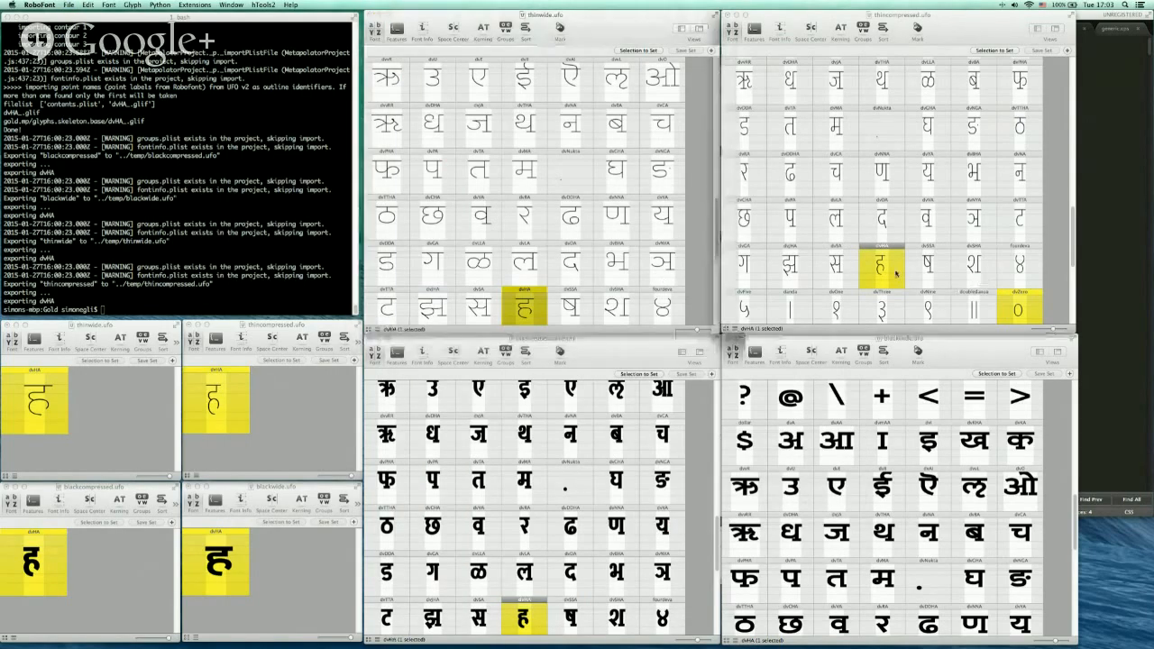
click(896, 274)
double_click(882, 271)
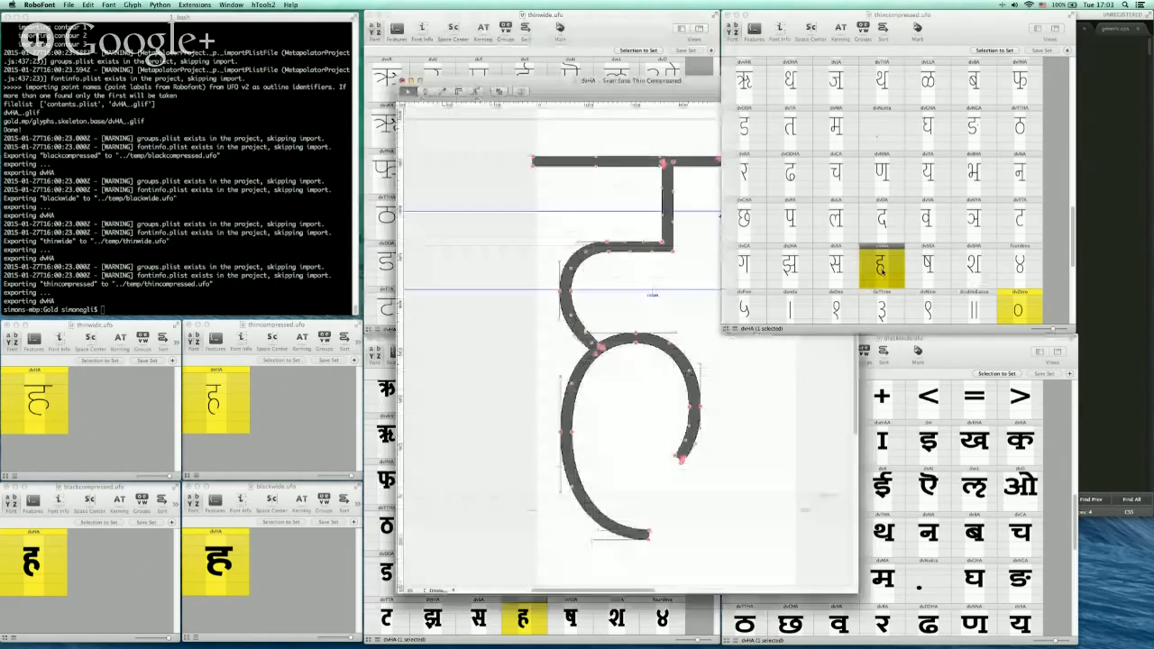
click(738, 385)
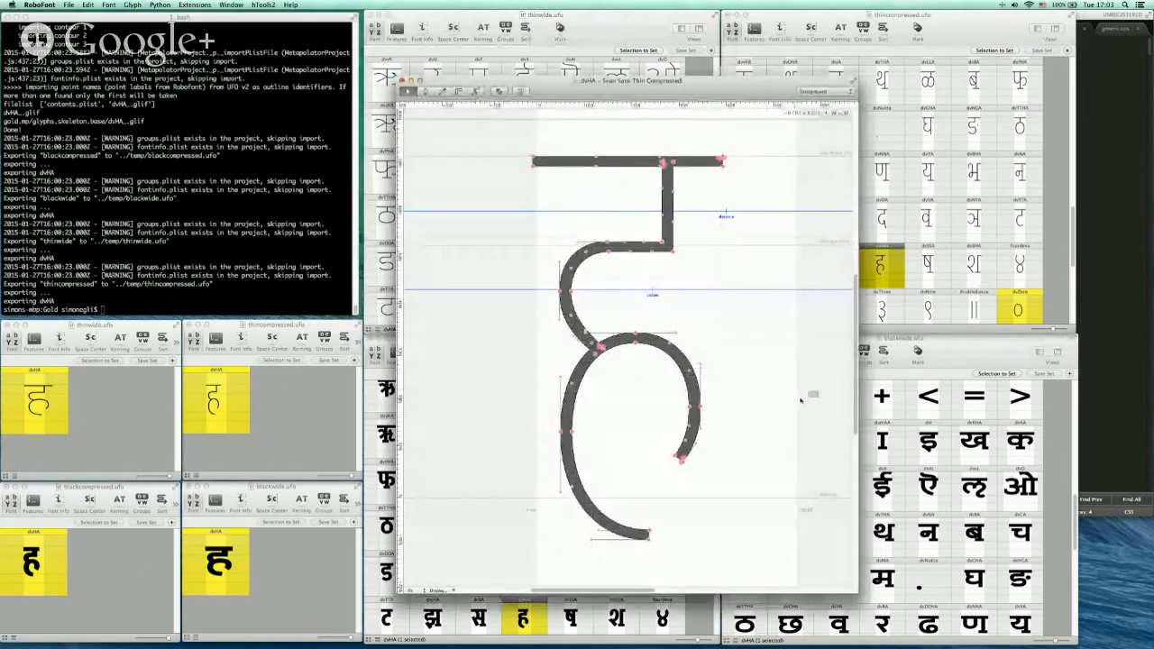
drag(796, 394, 722, 398)
key(super+w)
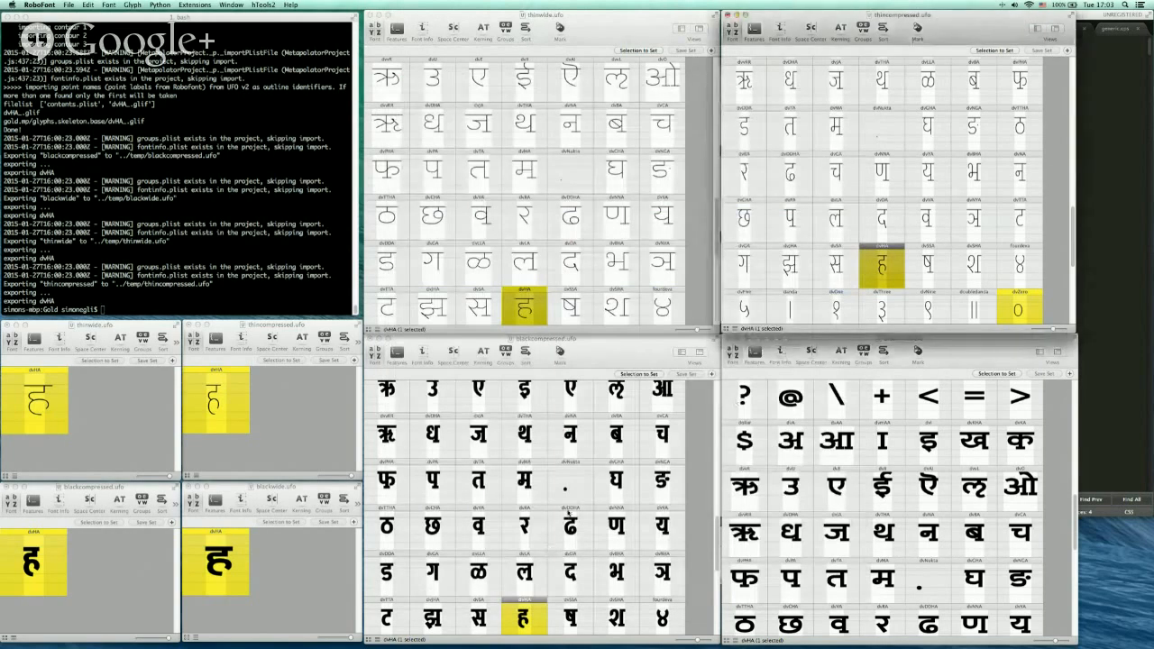
Widen the top bar of dvHA in the Black Compressed font on both sides and close the glyph
key(super+s)
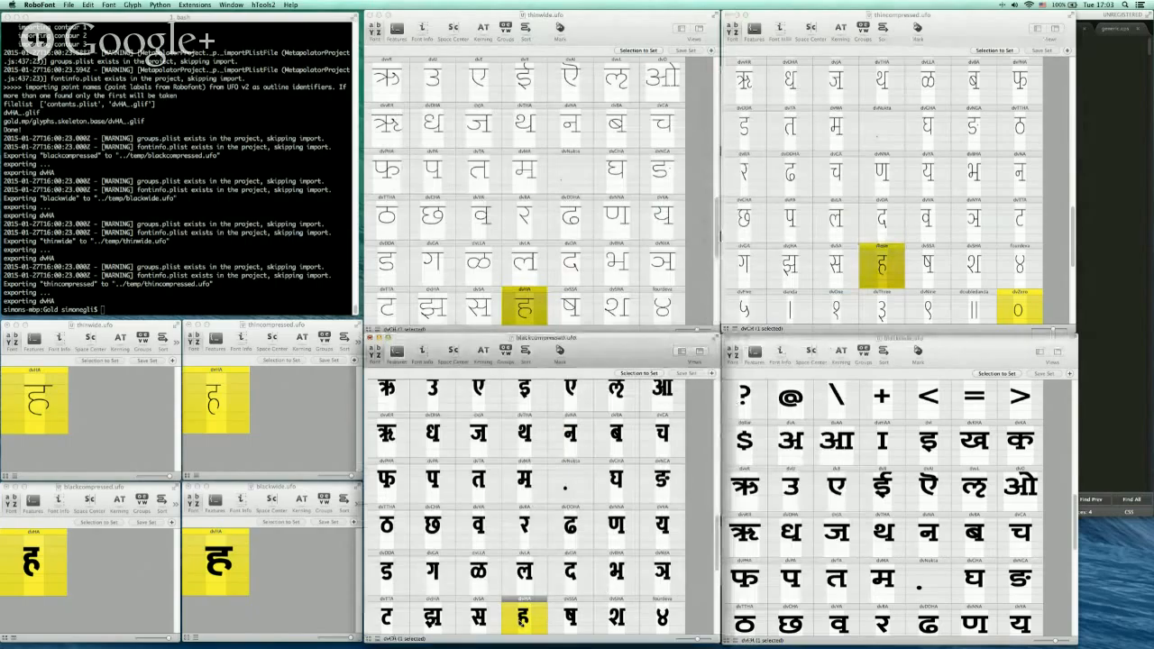
double_click(524, 617)
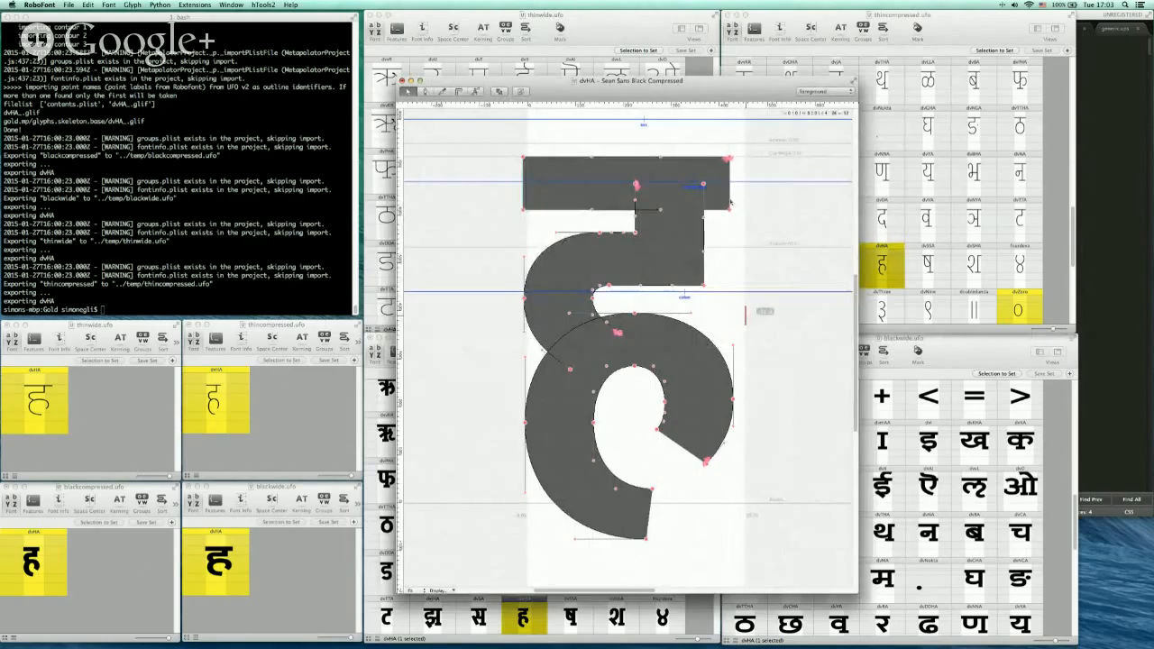
drag(731, 202, 753, 202)
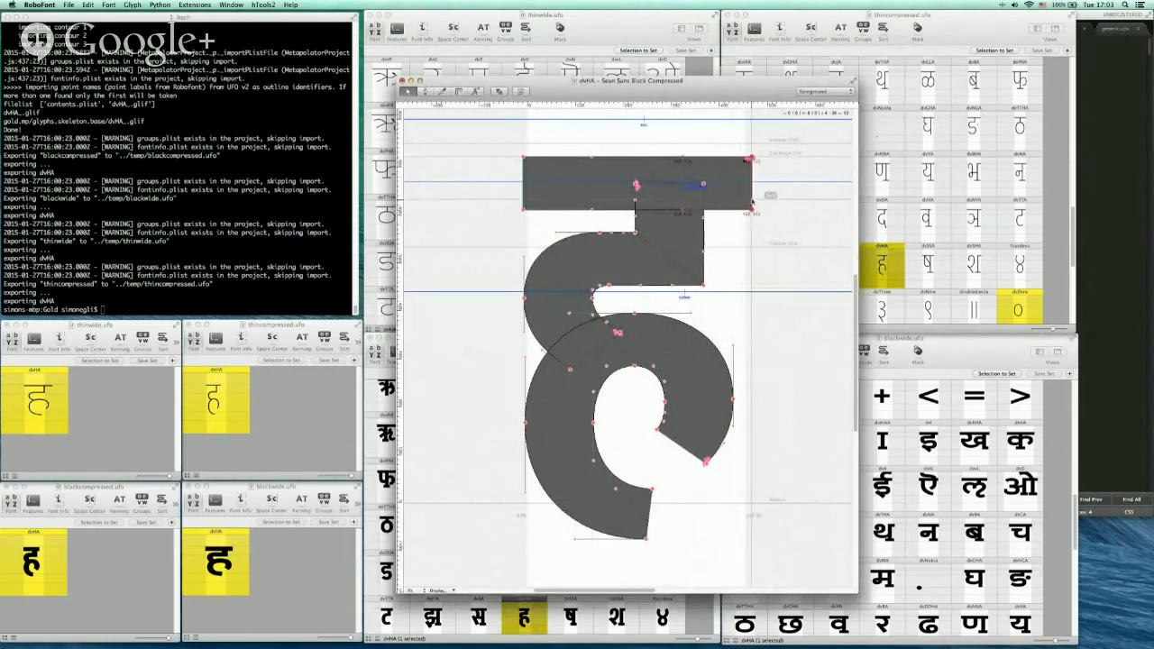
drag(526, 191, 512, 224)
click(530, 224)
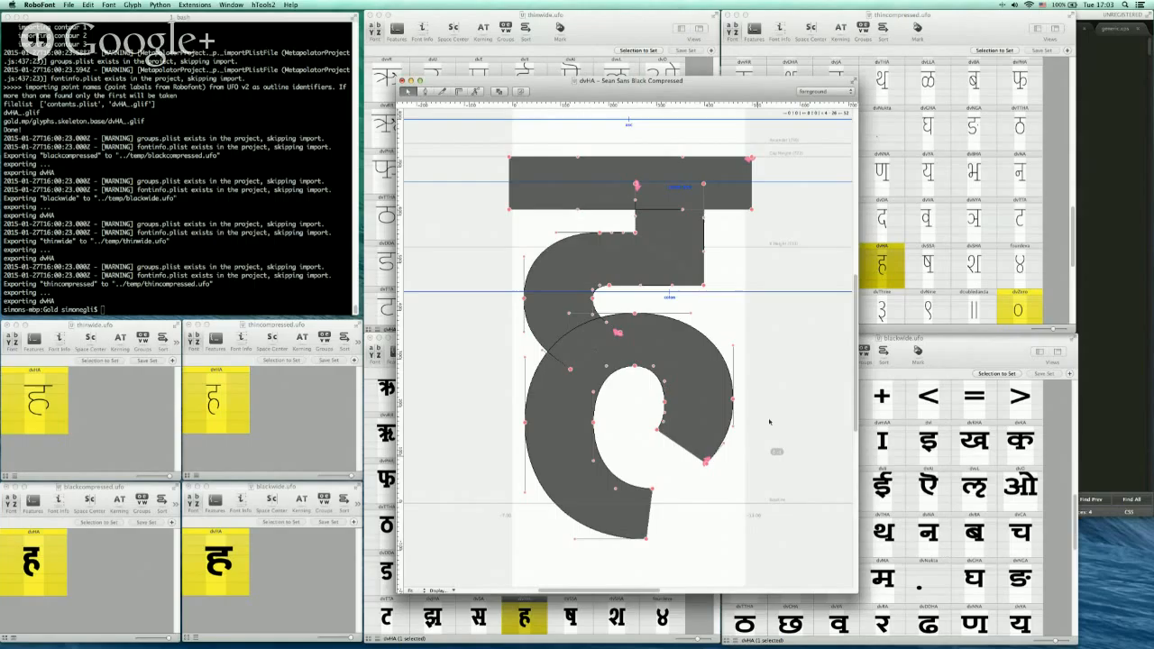
key(super+w)
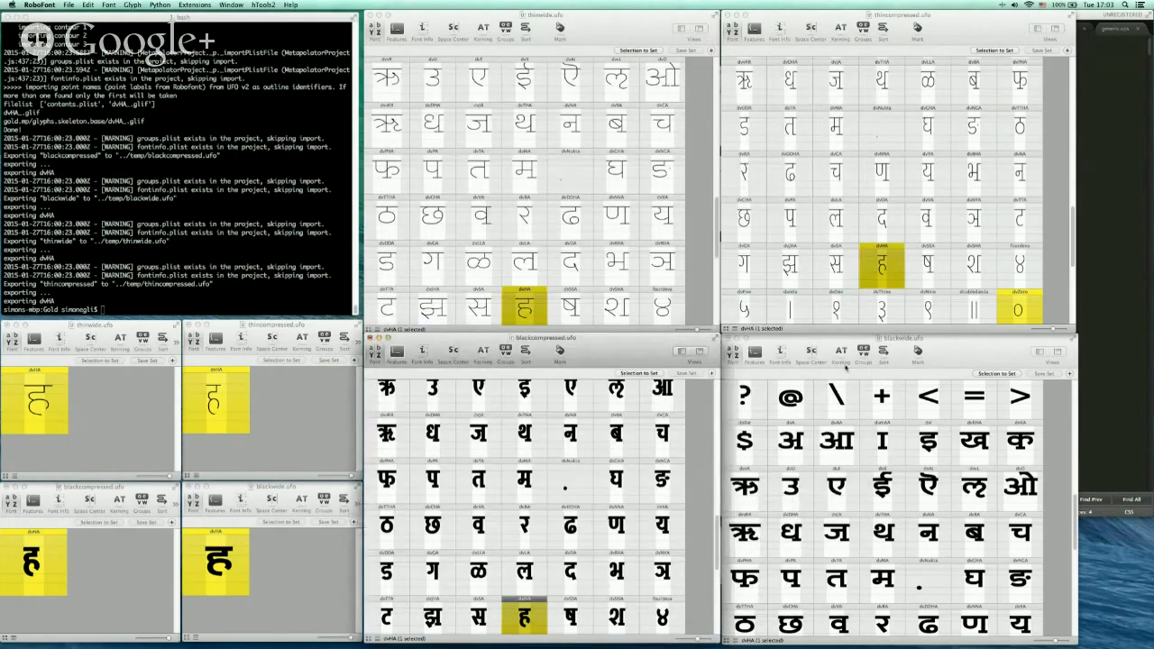
Open dvHA in the Black Wide font and lower the points where the bowl meets the upper stroke
click(846, 367)
scroll(1062, 622, down, 10)
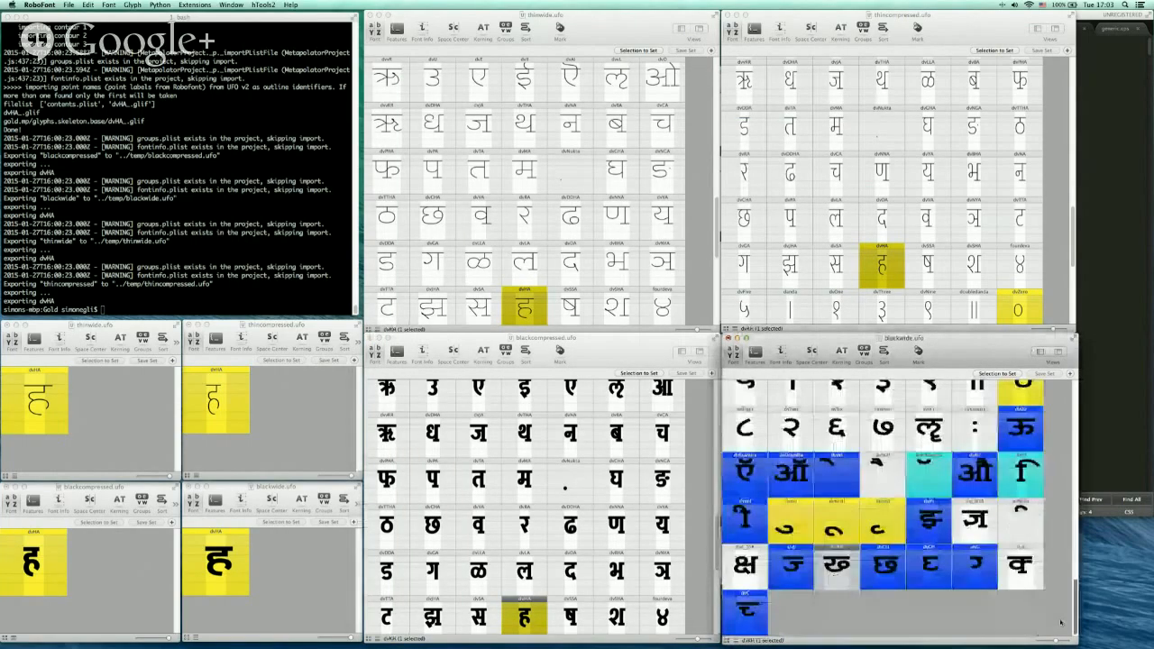
scroll(1073, 559, up, 3)
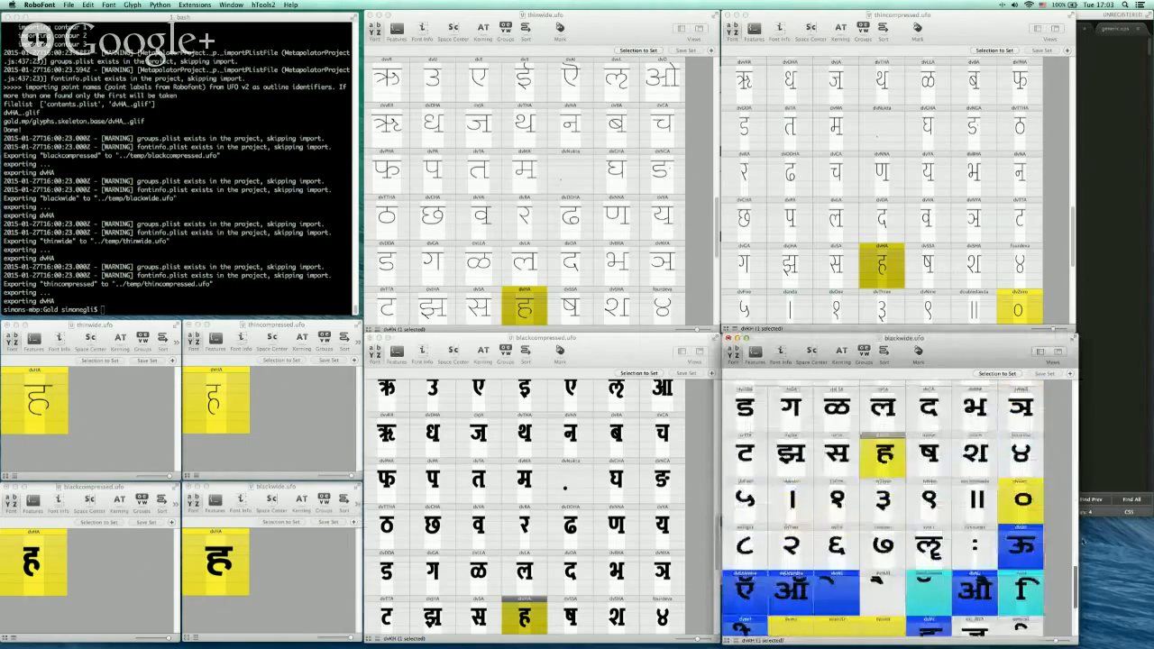
scroll(1073, 546, up, 3)
click(895, 568)
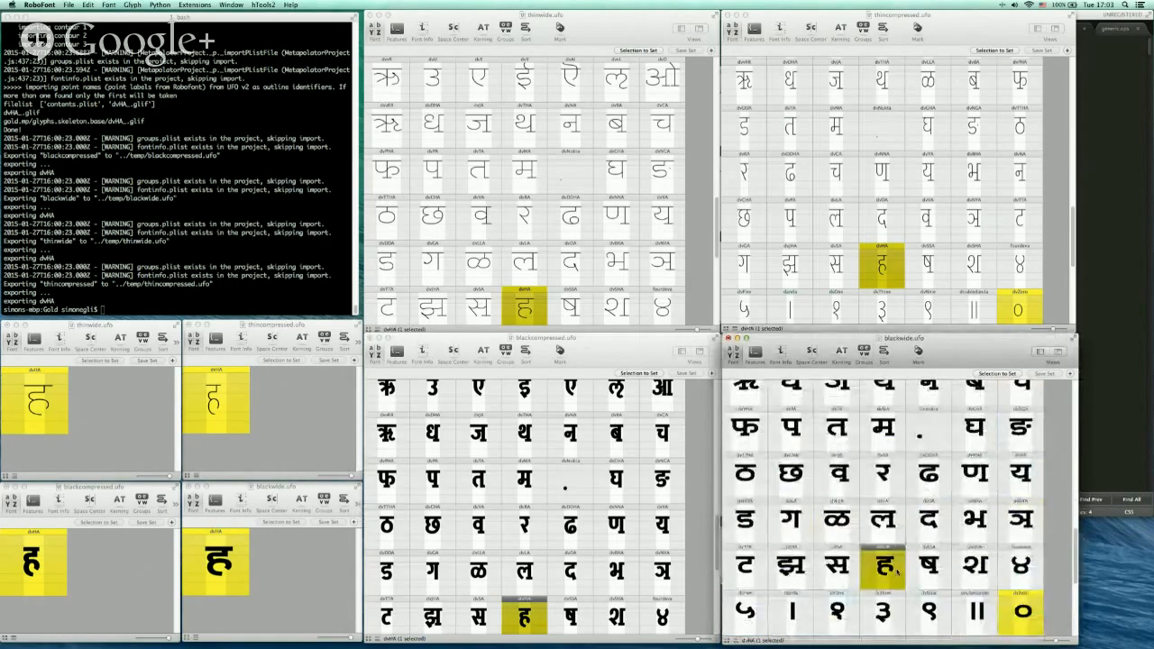
double_click(895, 568)
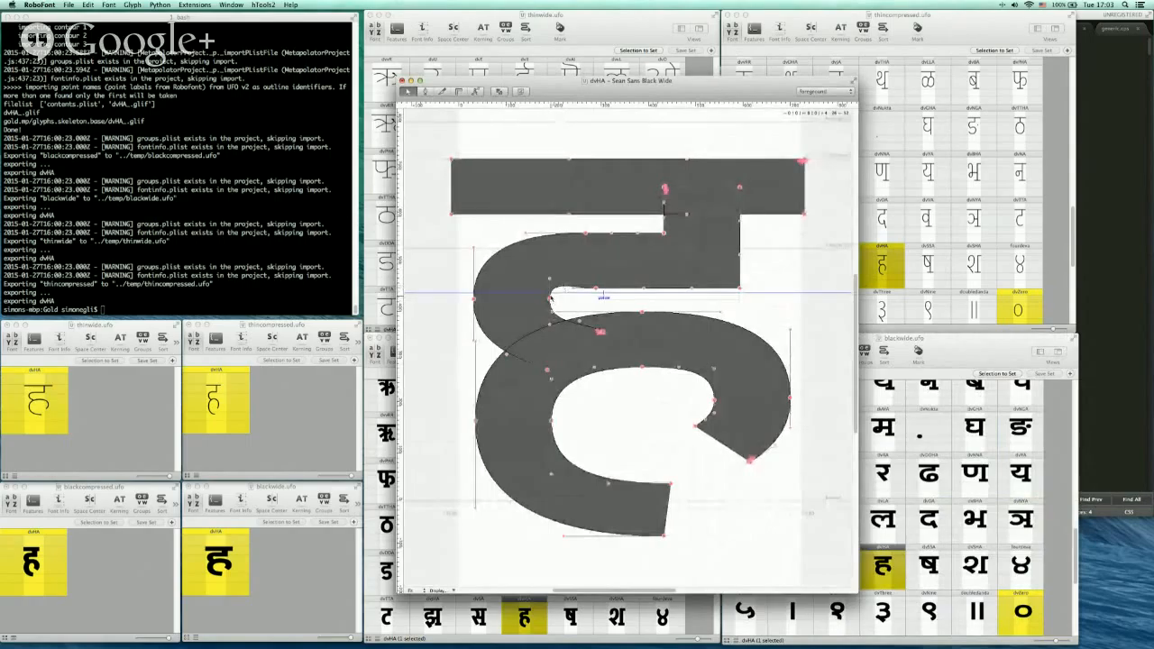
drag(551, 280, 550, 290)
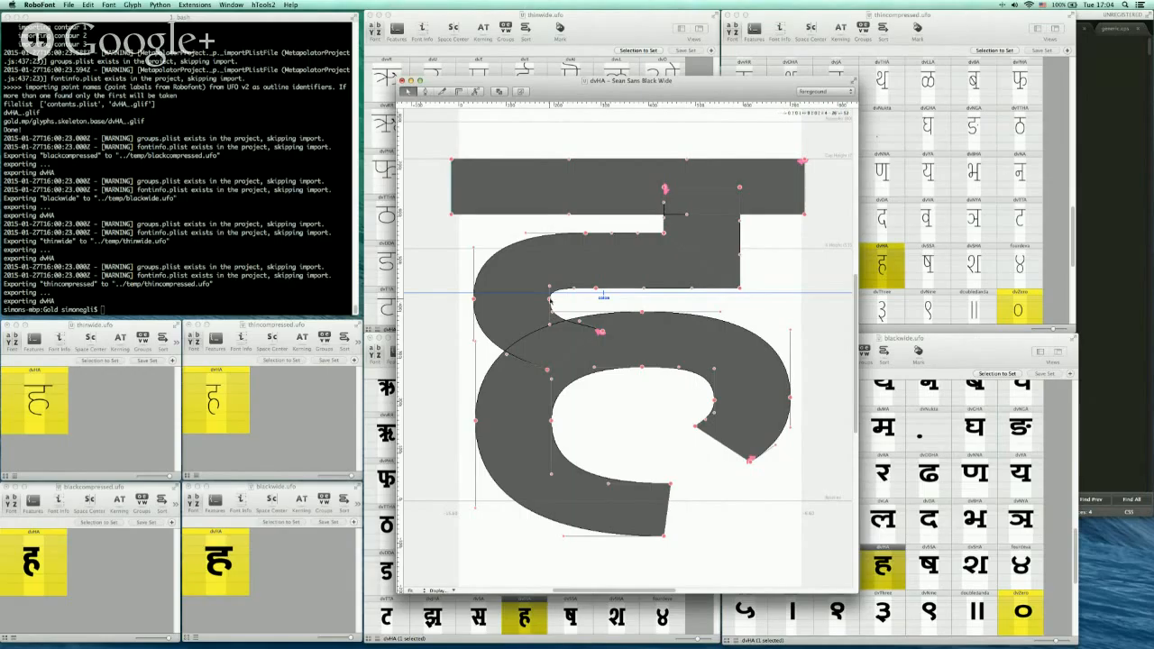
drag(550, 299, 551, 302)
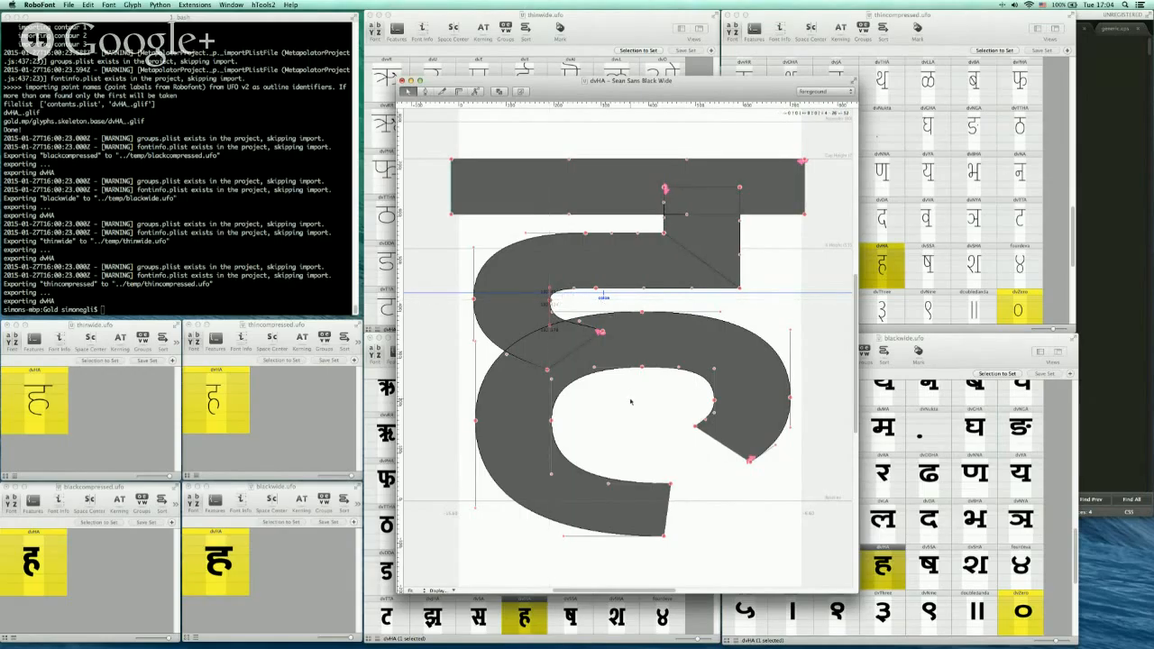
Reshape the bowl's end terminal of the Black Wide dvHA, then save and close the glyph
key(space)
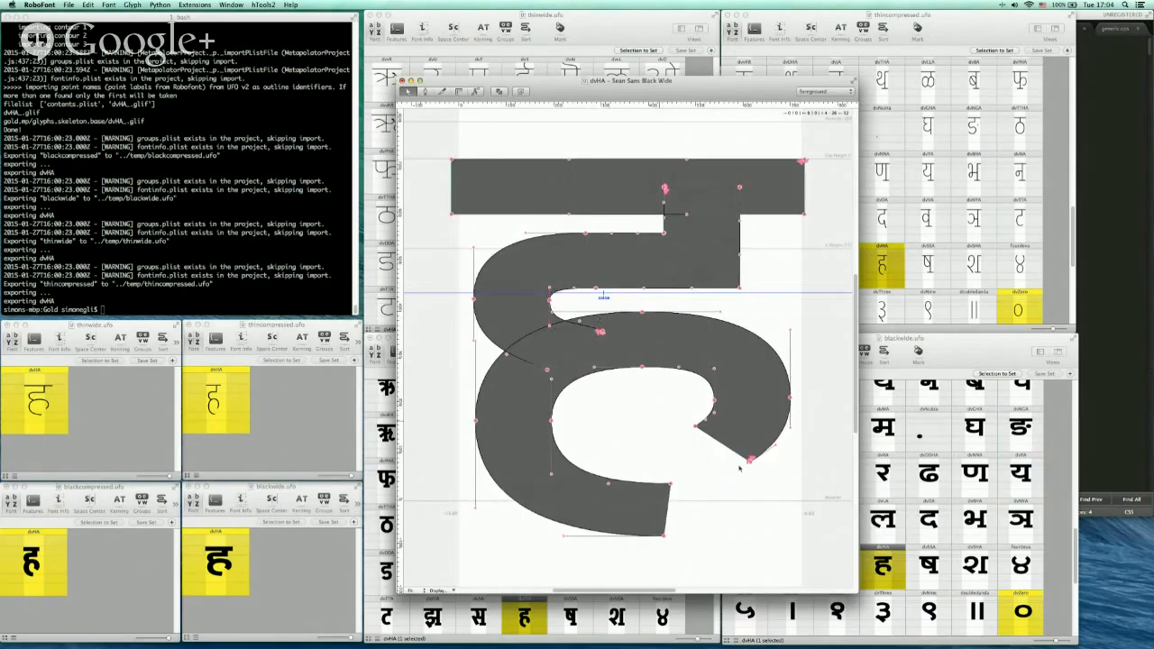
mouse_move(728, 469)
mouse_down()
mouse_move(768, 455)
mouse_move(758, 464)
mouse_up()
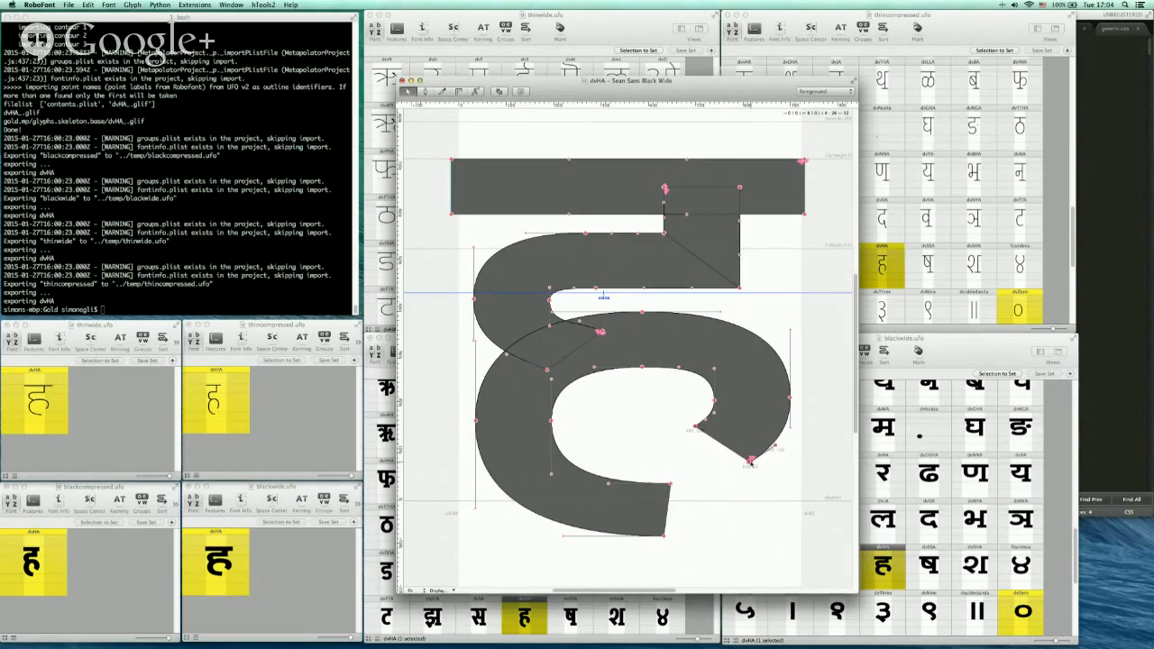
mouse_move(726, 484)
mouse_down()
mouse_move(762, 460)
mouse_move(742, 467)
mouse_up()
key(space)
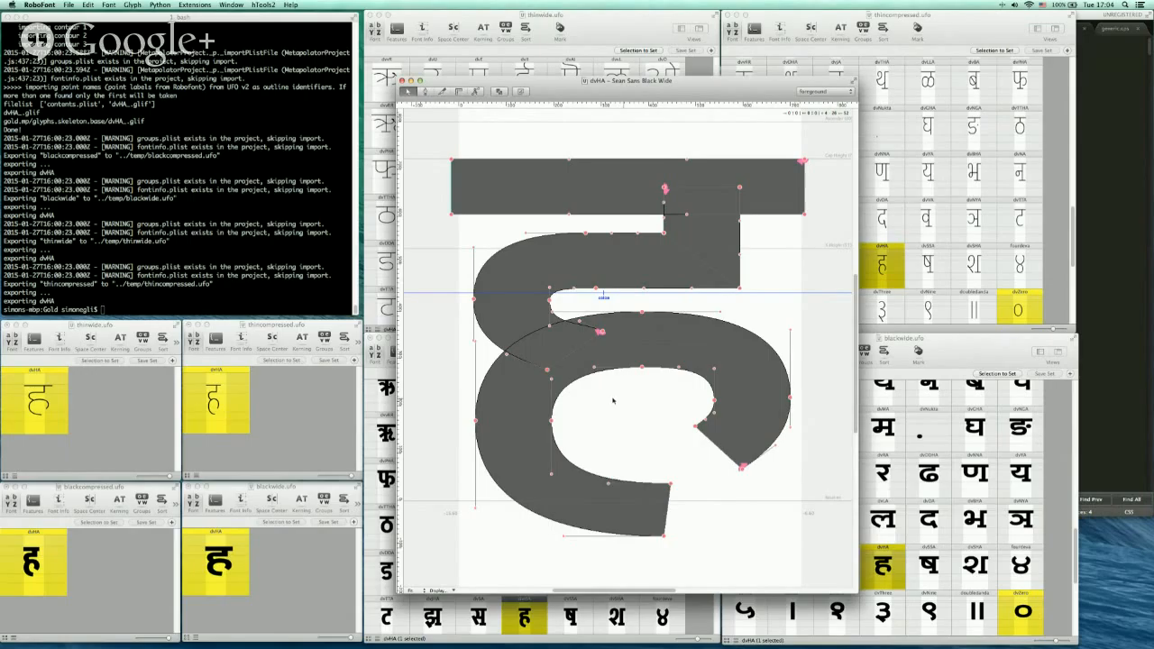
key(super+s)
key(super+w)
Switch to Superpolator and bring up the sans.sp3 project window
key(super+Tab)
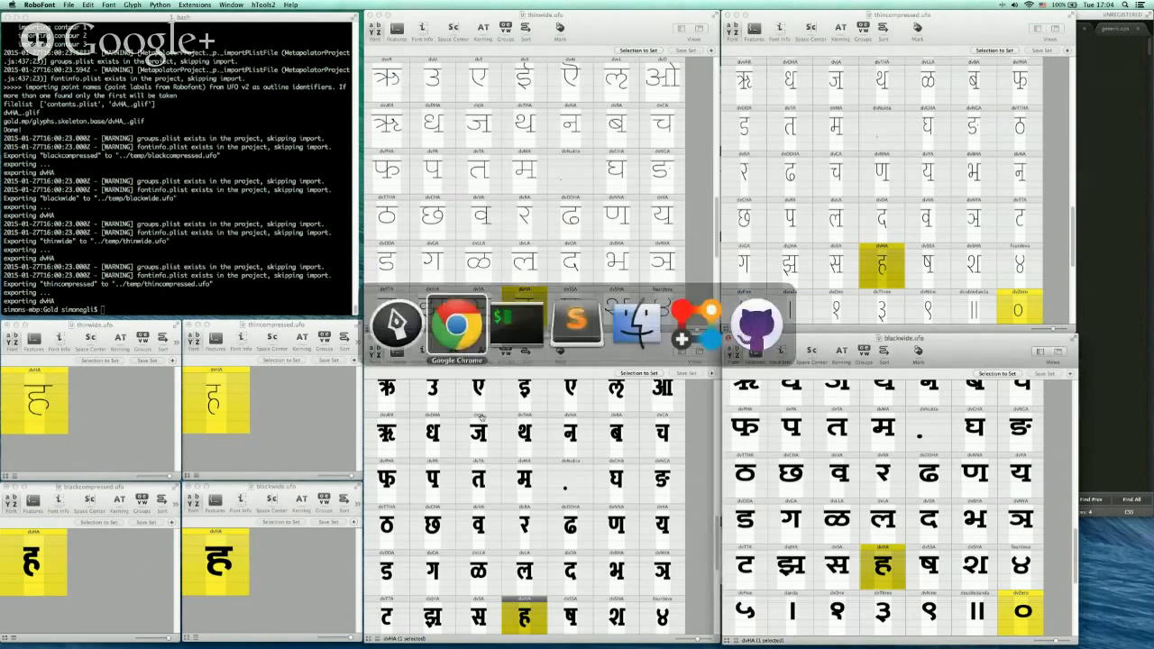
key(super+Tab)
key(super+Tab)
key(super+Tab)
key(super+Tab)
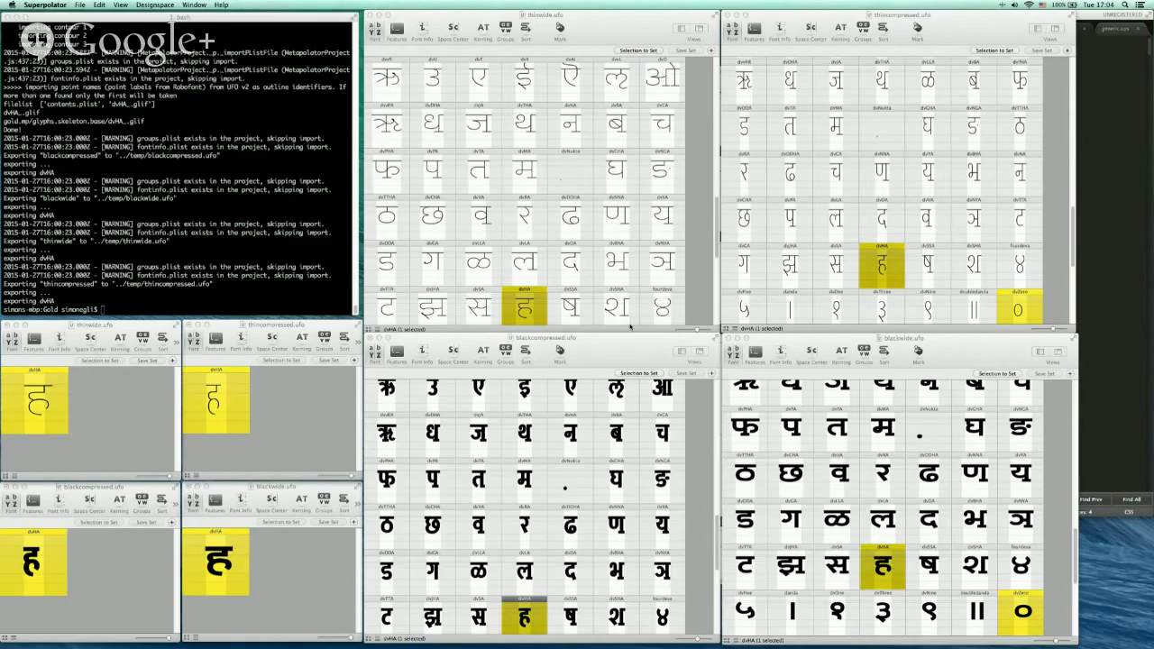
key(super+Tab)
key(super+Tab)
click(413, 334)
key(super+Tab)
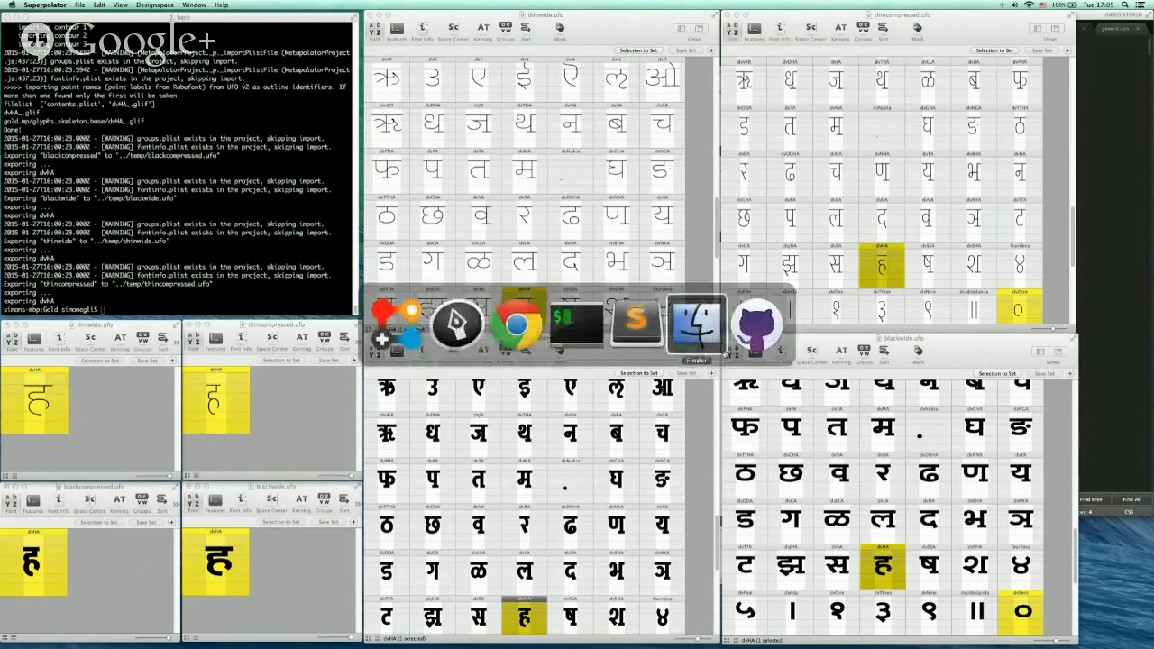
click(721, 351)
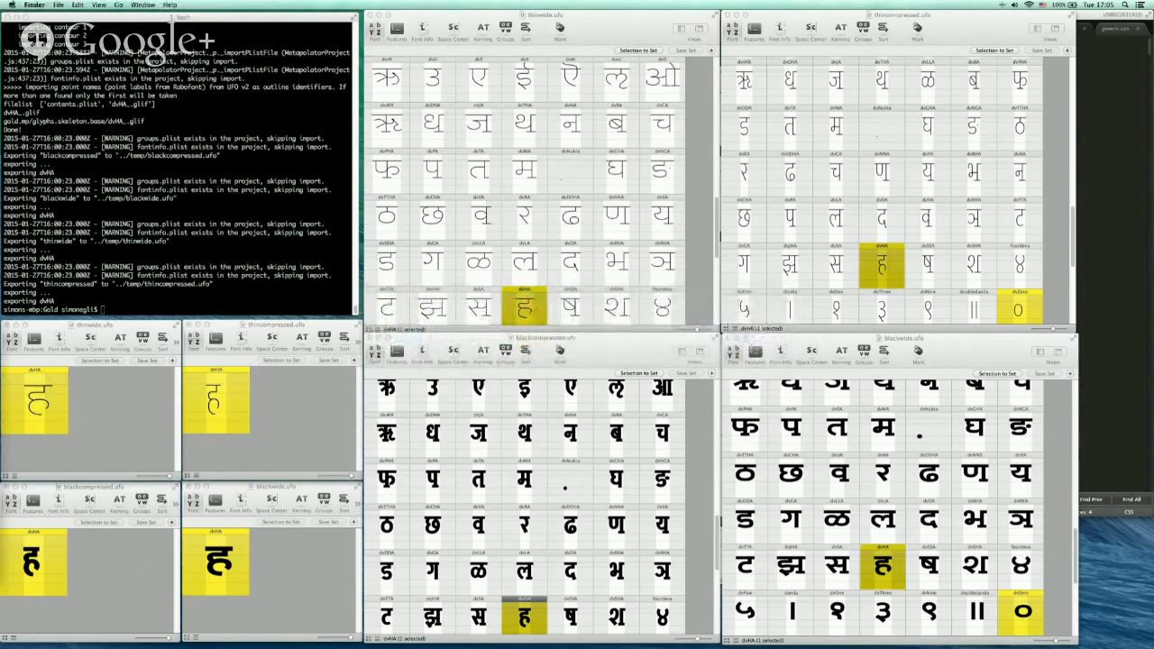
key(super+Tab)
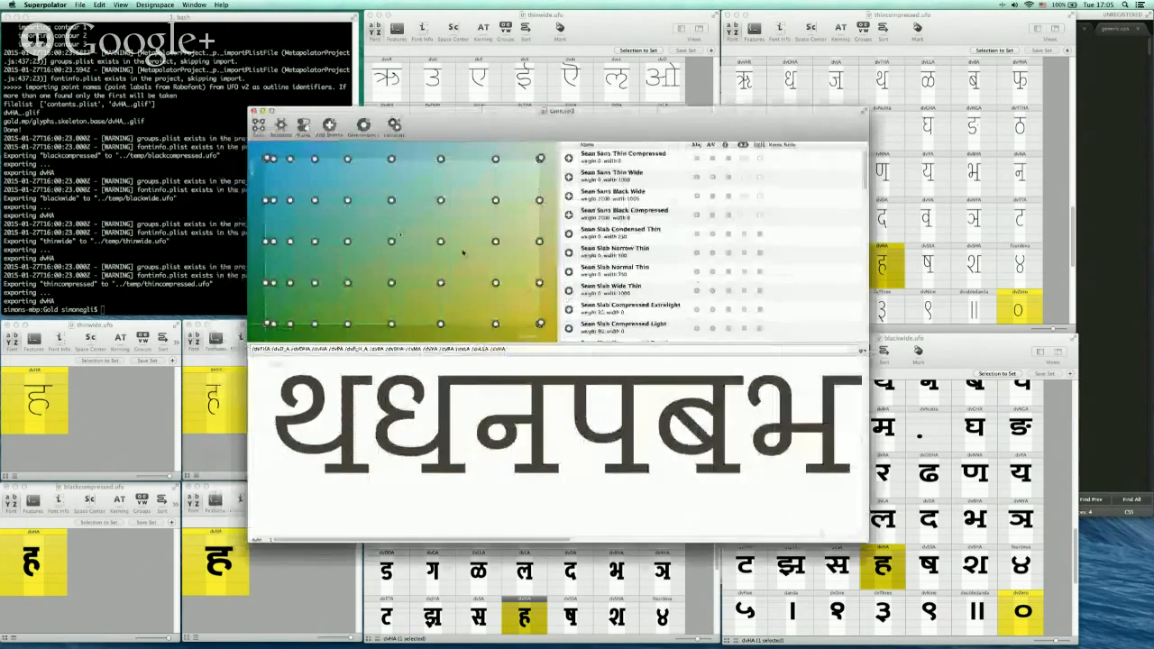
drag(590, 123, 597, 101)
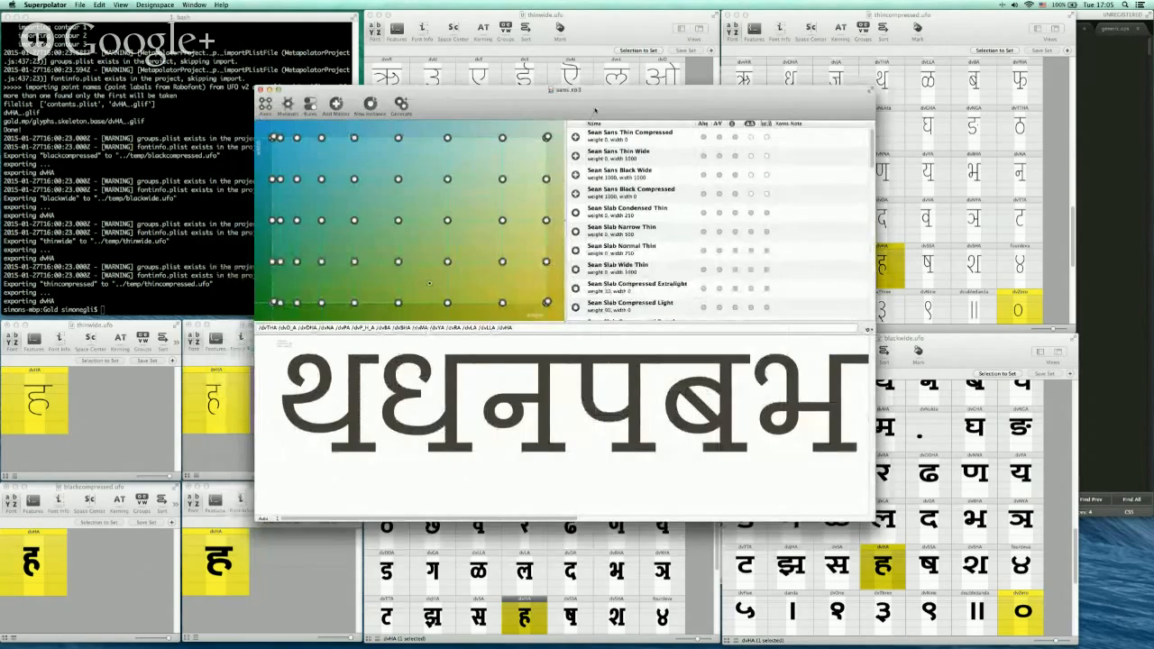
key(super+w)
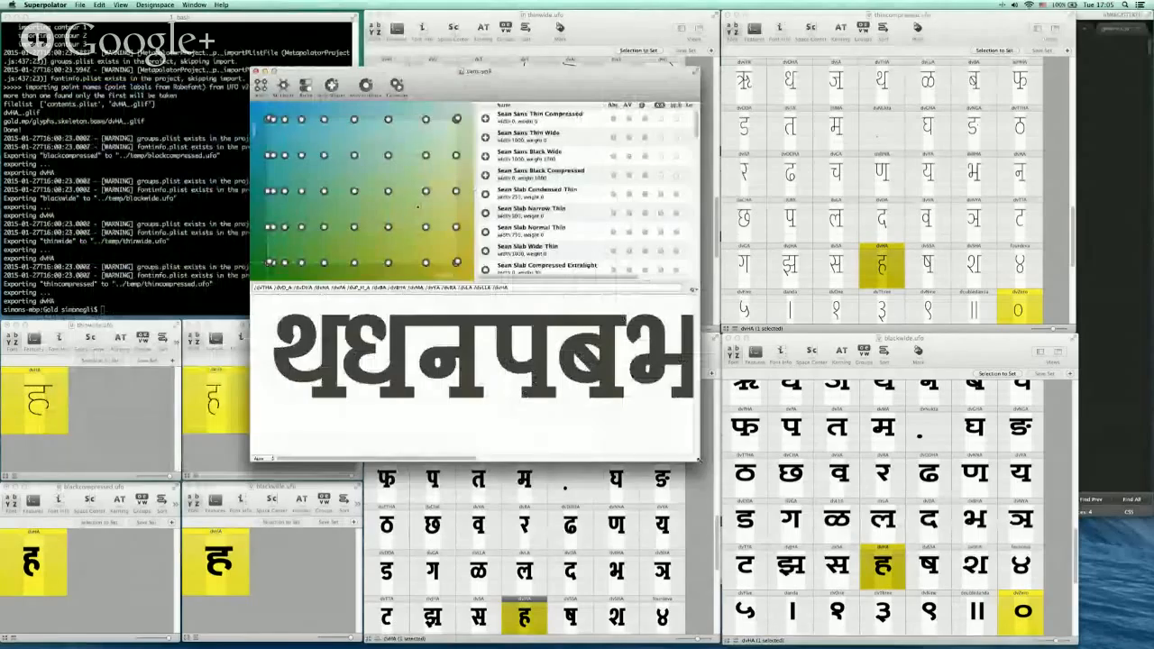
Enlarge the Superpolator window and move the preview location within the design space
drag(703, 464, 938, 554)
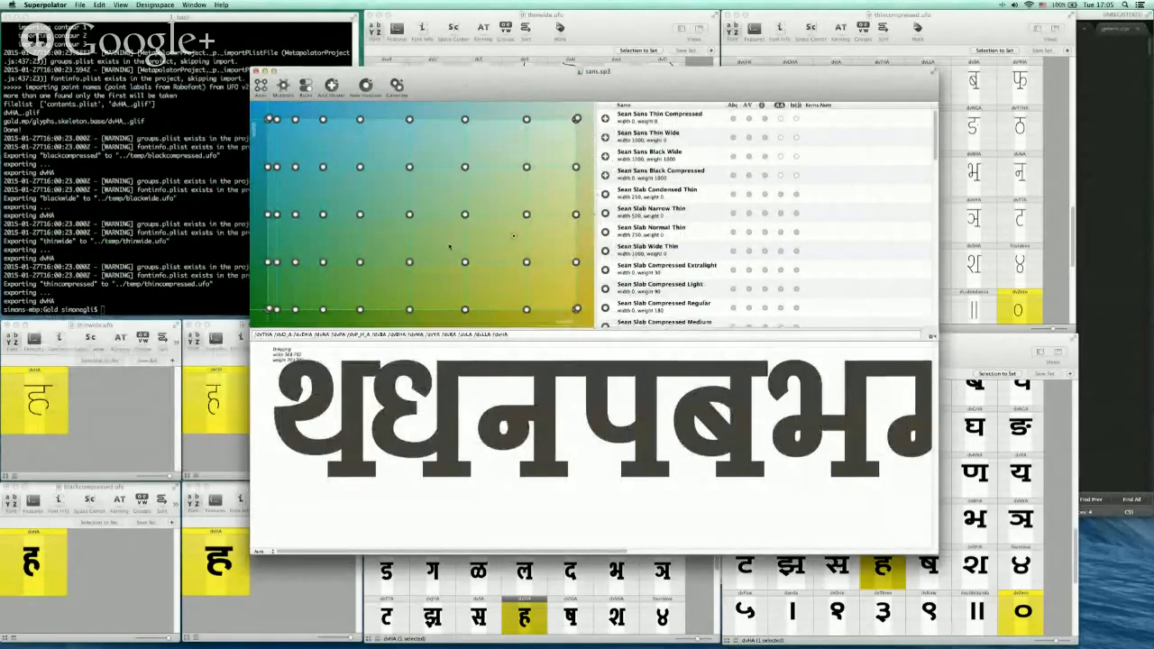
drag(384, 249, 440, 237)
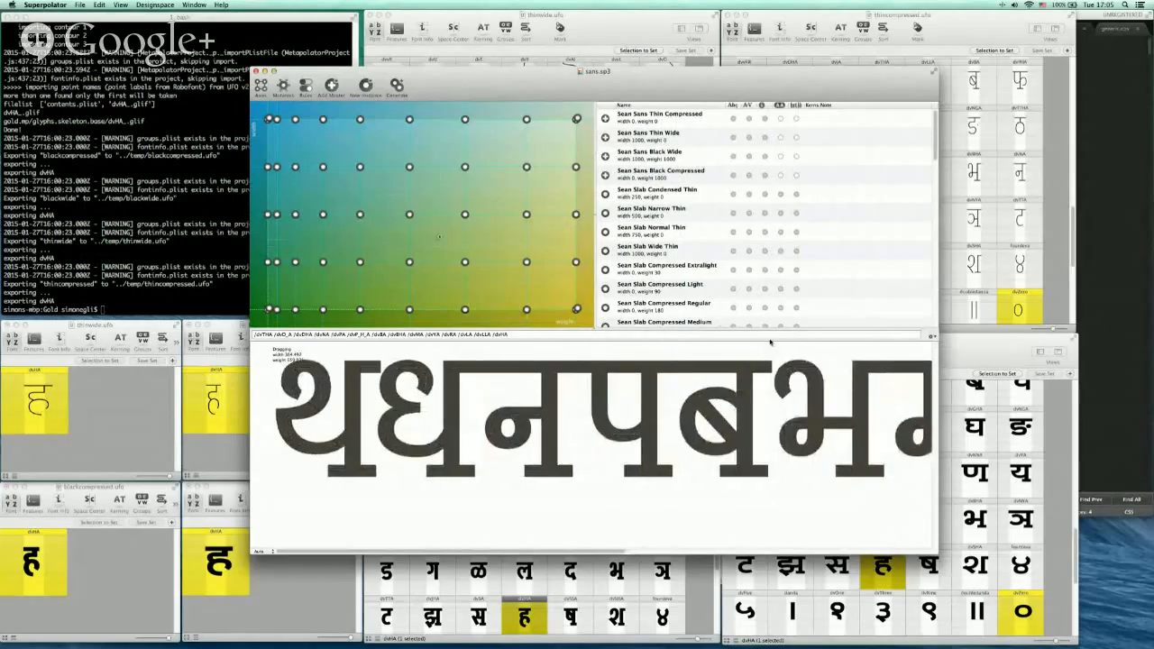
Switch the Superpolator preview text to right-to-left direction
click(678, 335)
click(899, 334)
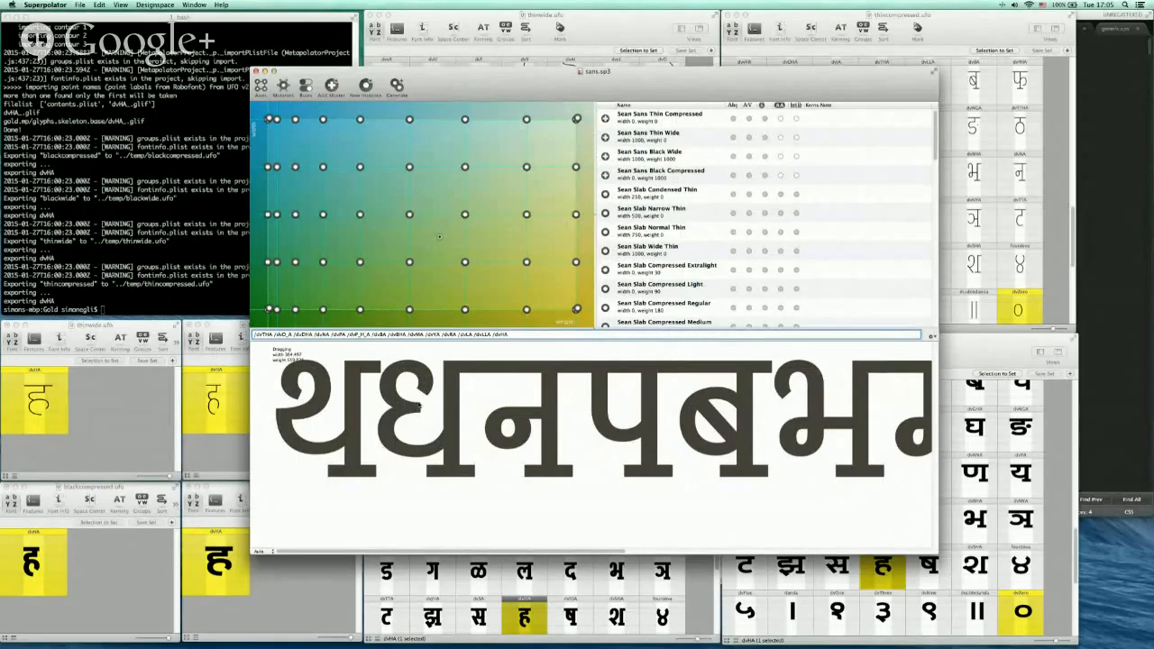
click(934, 336)
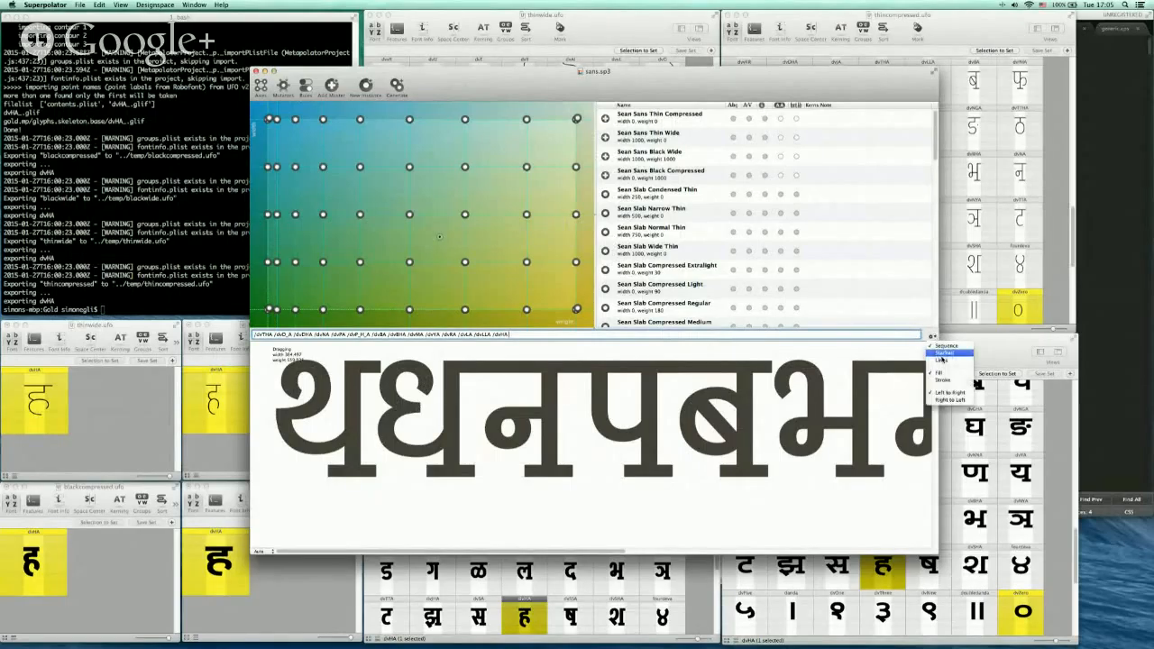
click(947, 400)
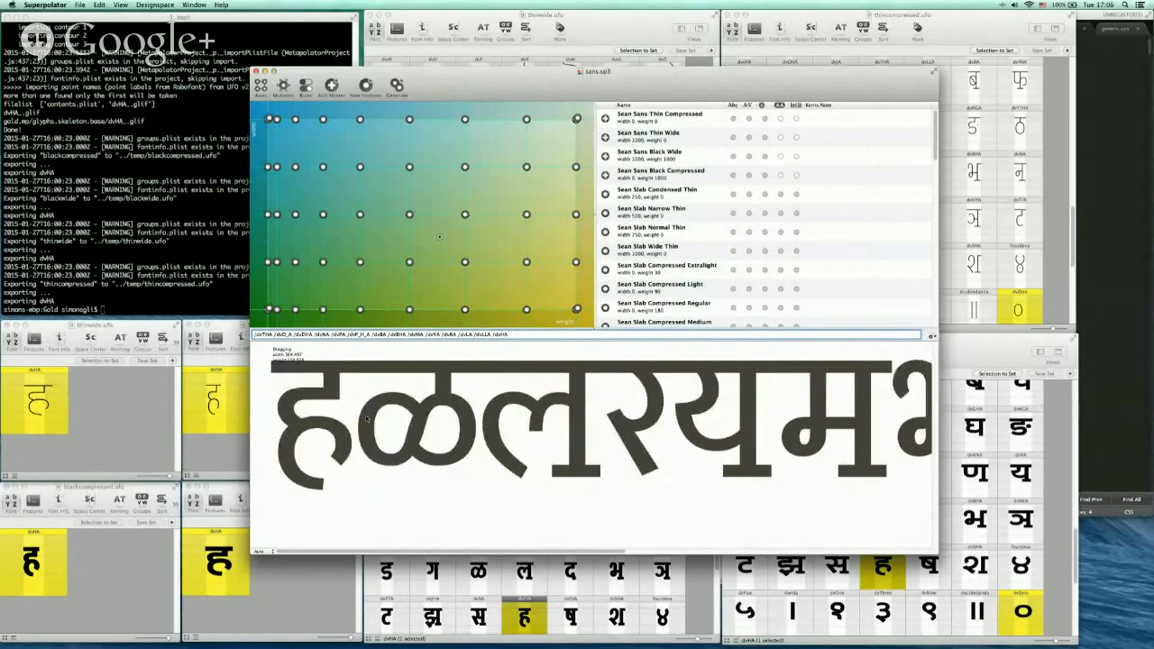
Move the preview location slightly within the design space, then close the sans.sp3 project window
mouse_move(451, 240)
mouse_down()
mouse_move(335, 299)
mouse_move(404, 166)
mouse_move(542, 141)
mouse_move(415, 234)
mouse_move(359, 189)
mouse_move(431, 212)
mouse_move(435, 228)
mouse_up()
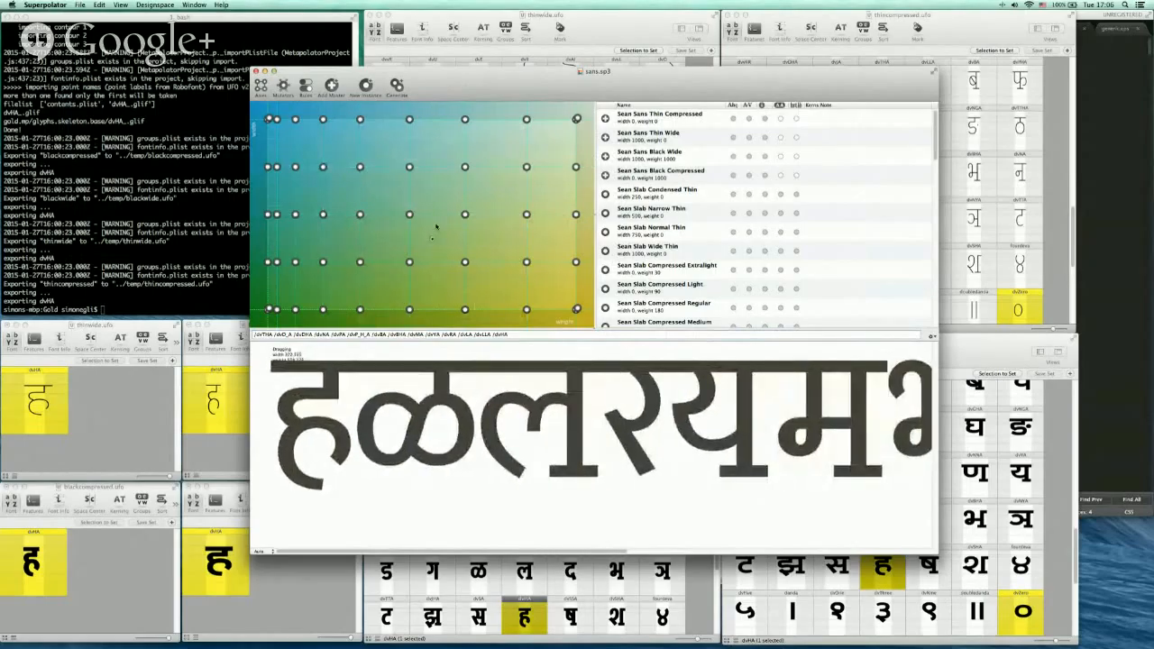
drag(539, 80, 546, 85)
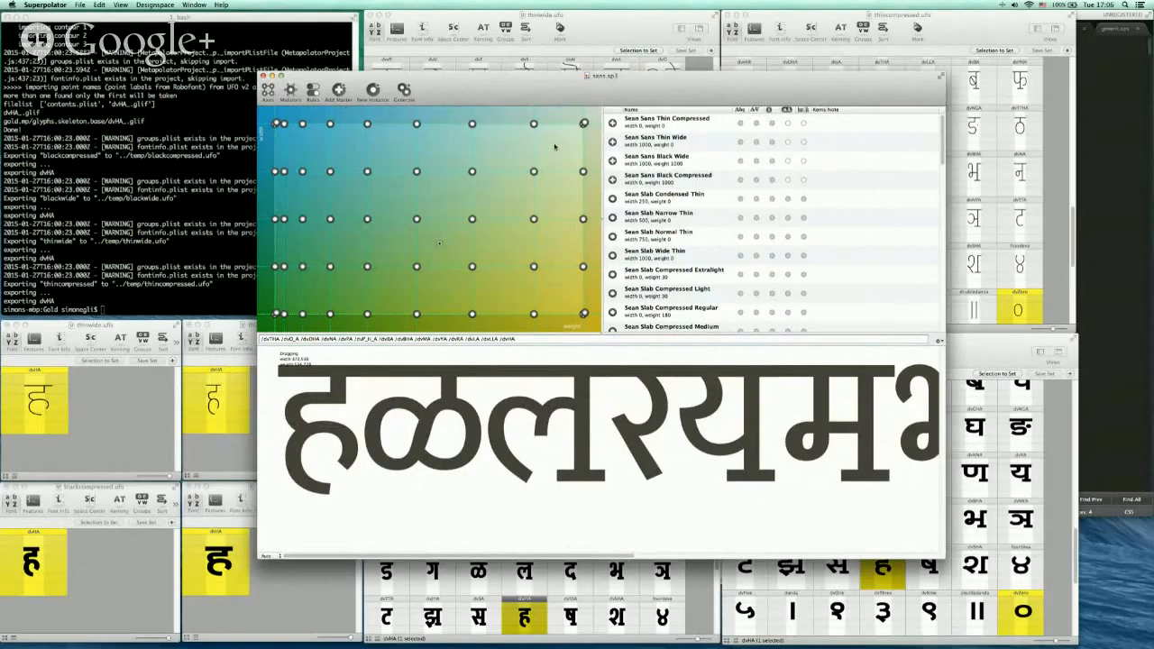
drag(594, 95, 597, 102)
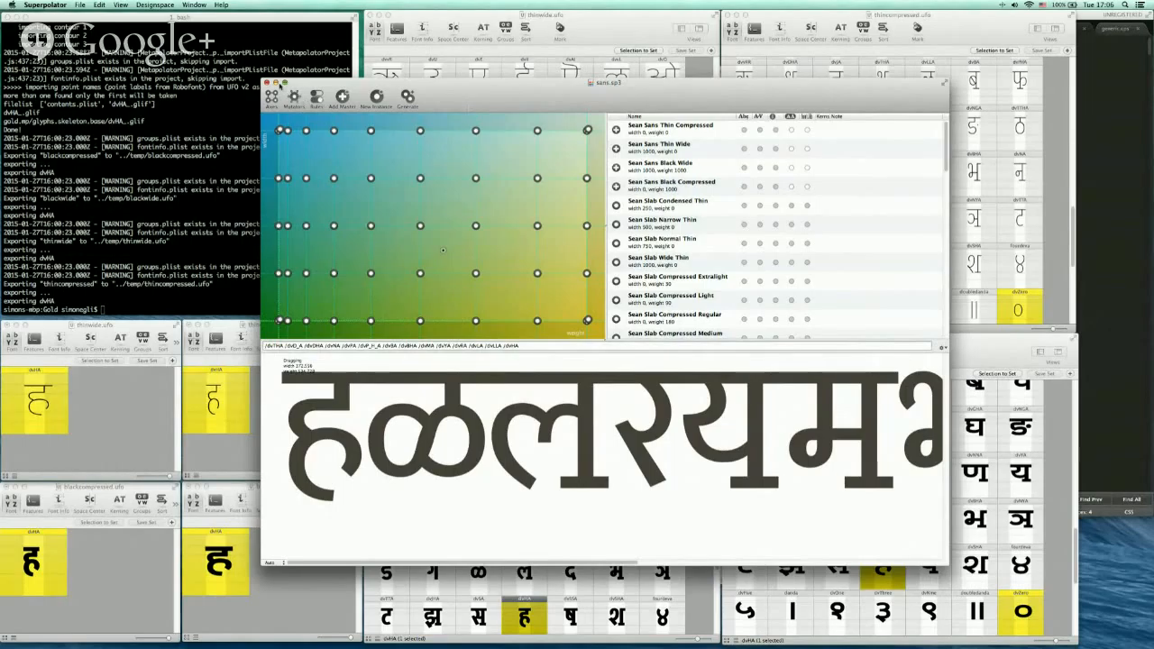
click(268, 82)
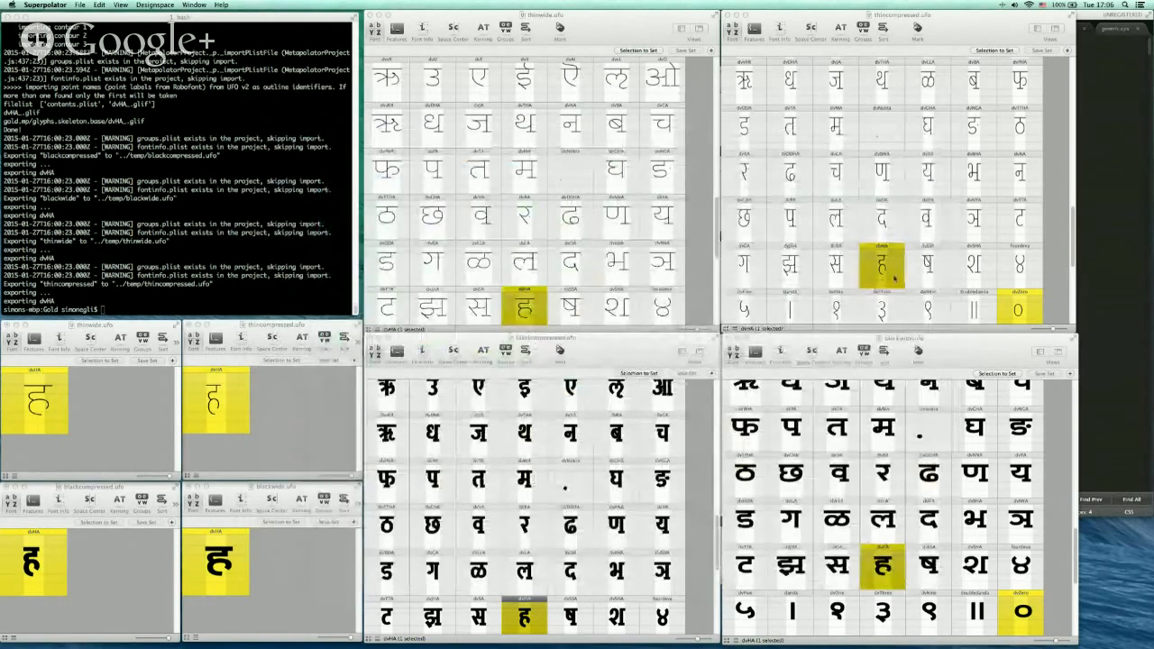
Switch to RoboFont, bring up the base.ufo font and open its dvHA glyph
key(super+Tab)
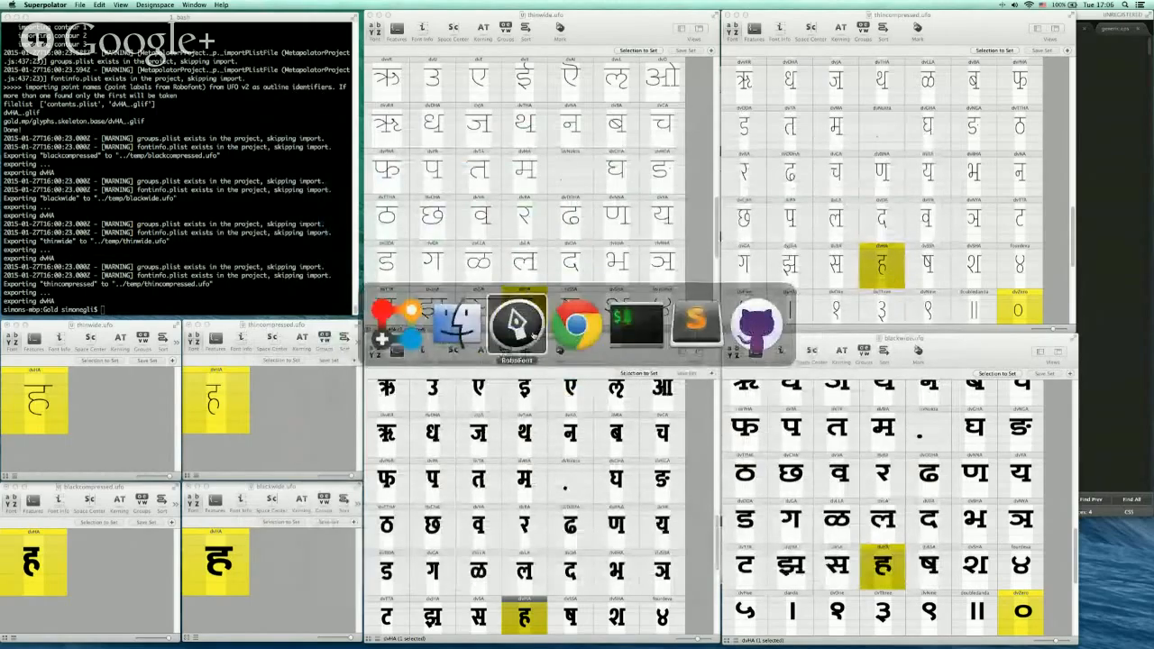
mouse_move(532, 636)
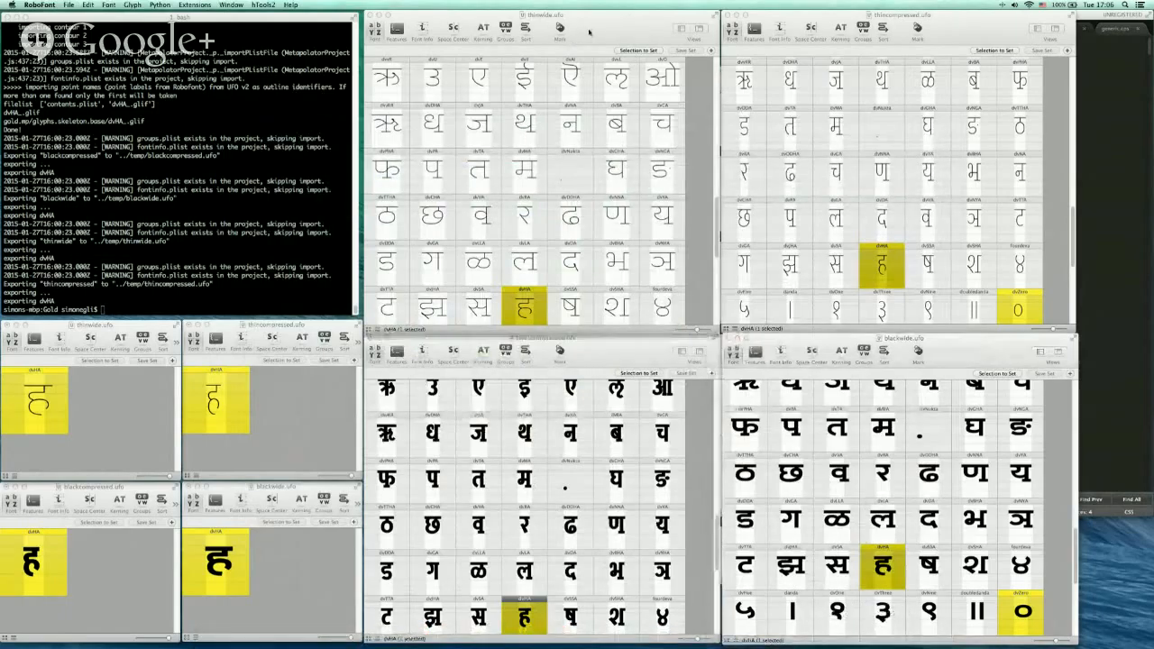
click(231, 4)
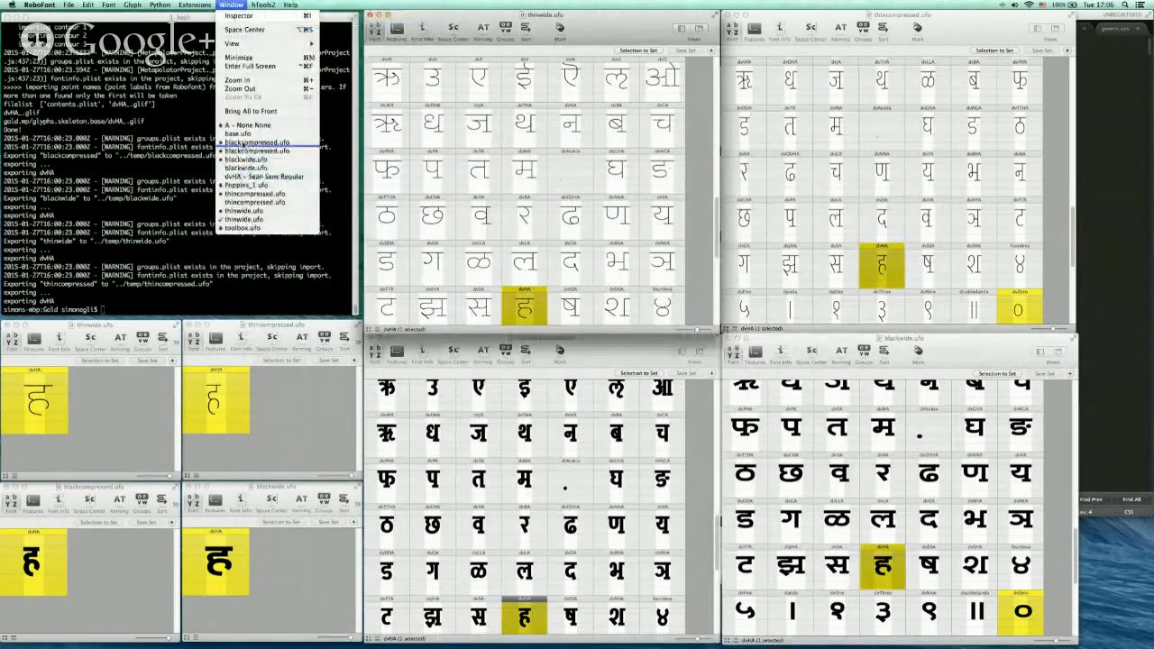
click(257, 134)
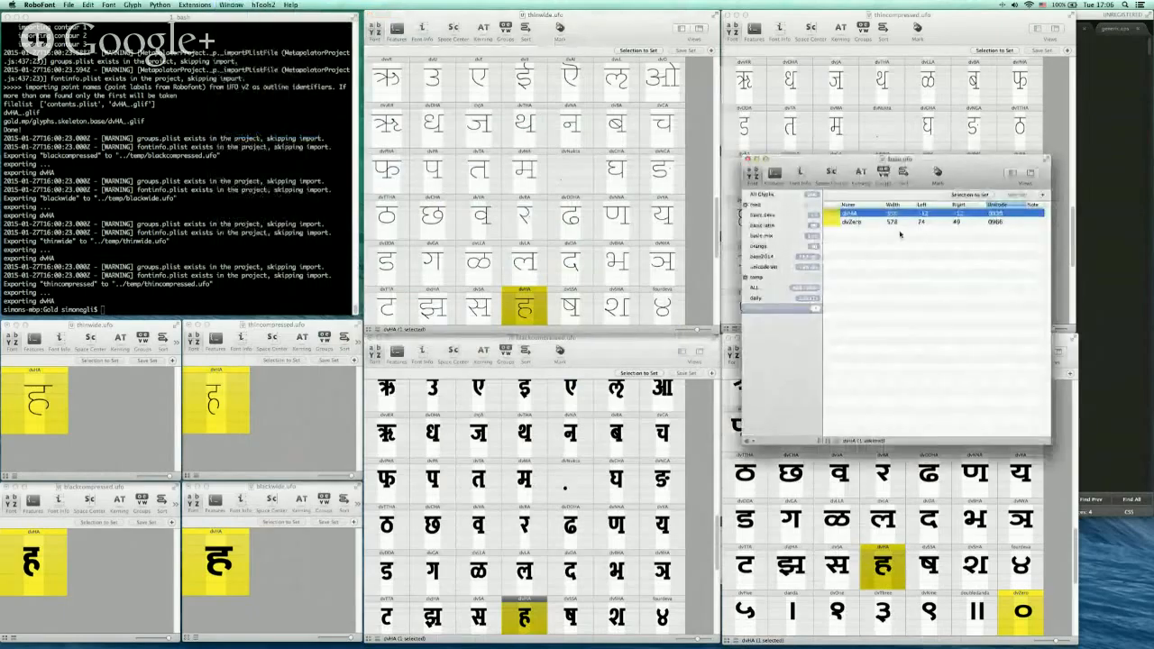
double_click(834, 214)
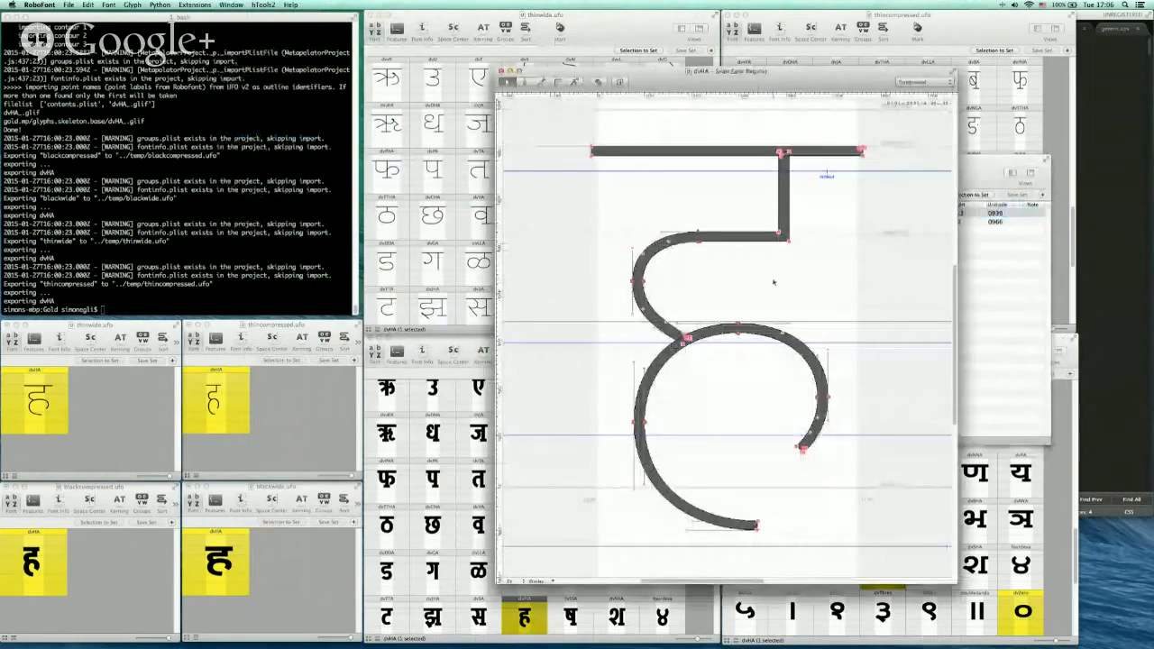
Try moving the two corner points where the stem joins the upper bowl stroke of the base dvHA
drag(788, 90, 749, 97)
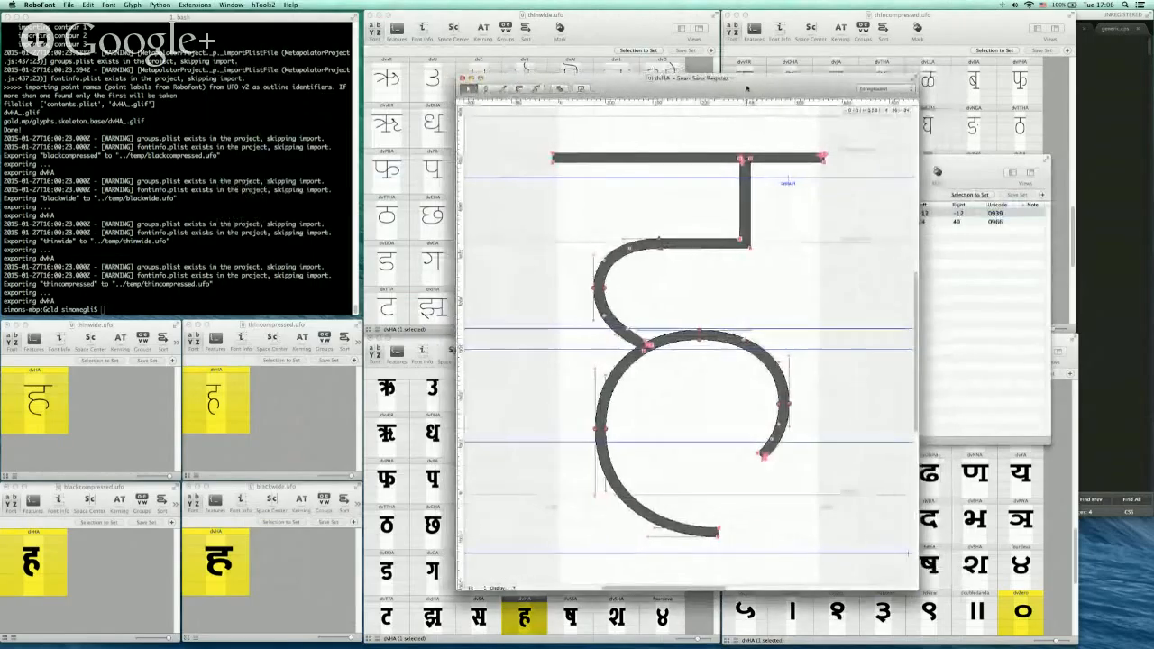
drag(790, 291, 810, 293)
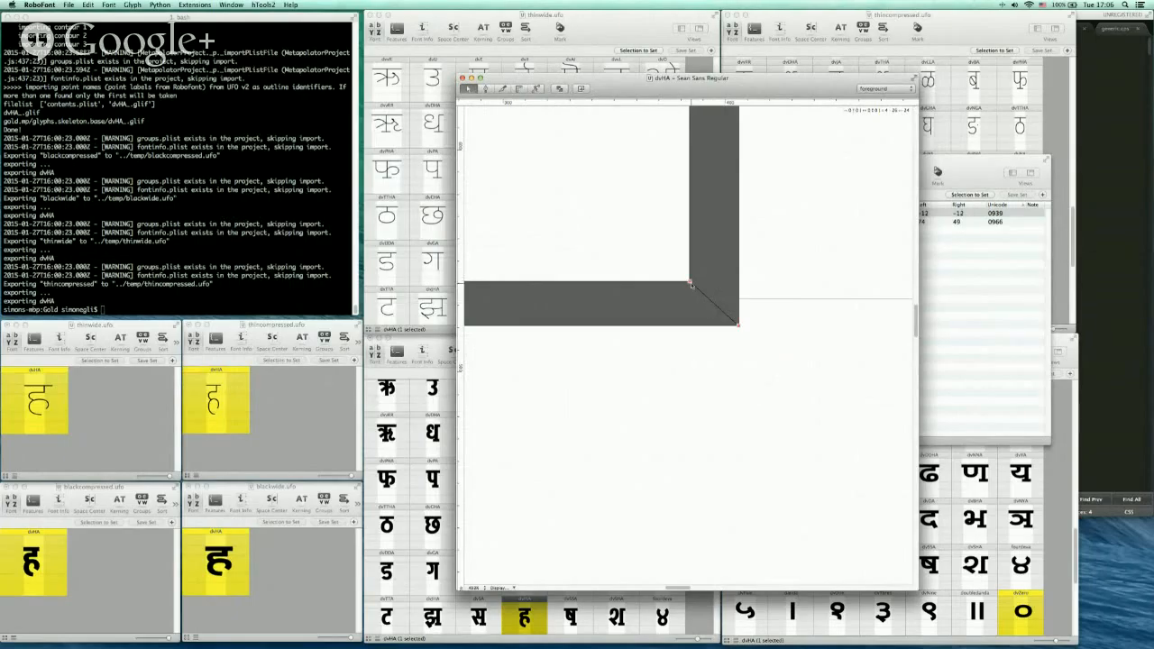
drag(691, 285, 652, 284)
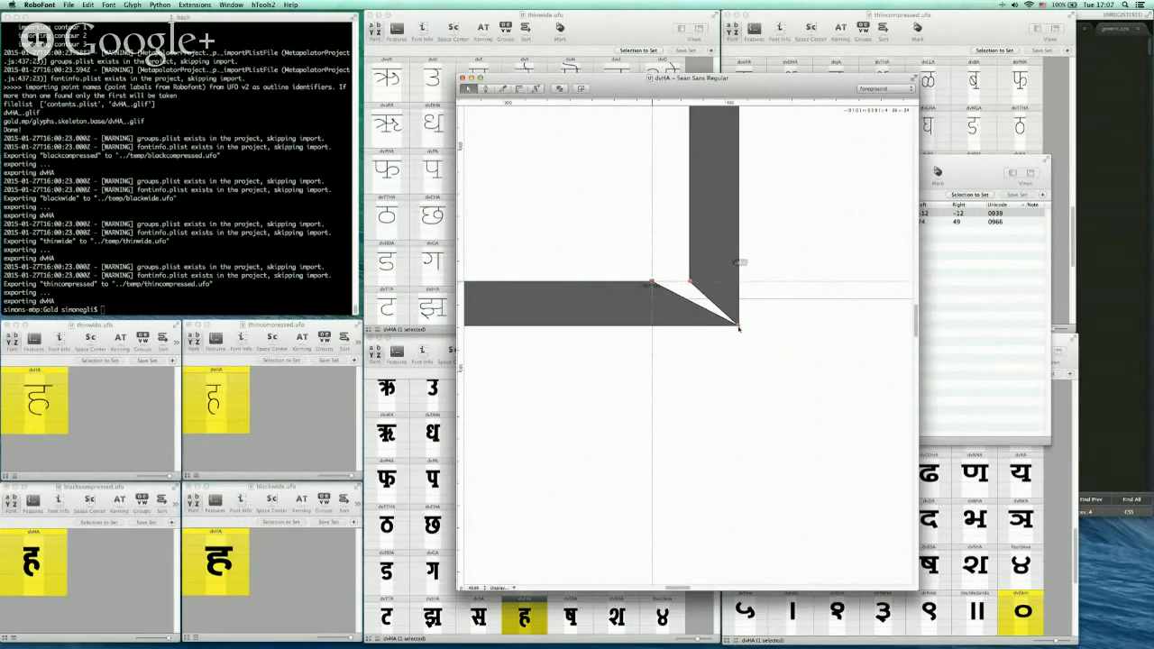
drag(738, 327, 694, 327)
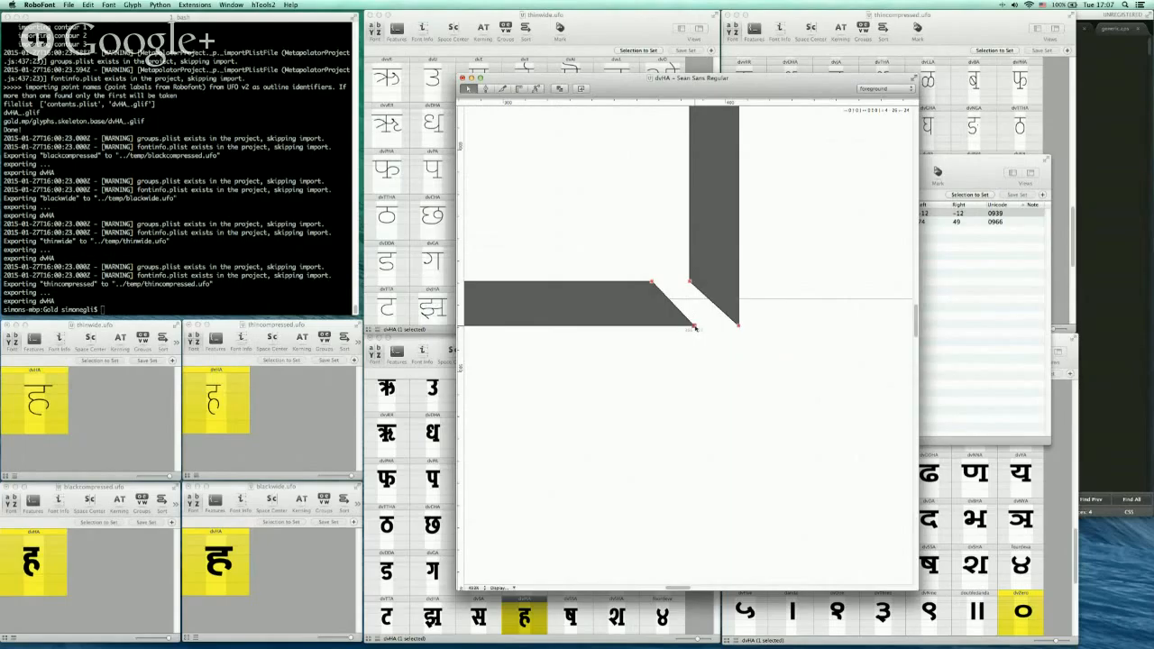
drag(695, 328, 740, 328)
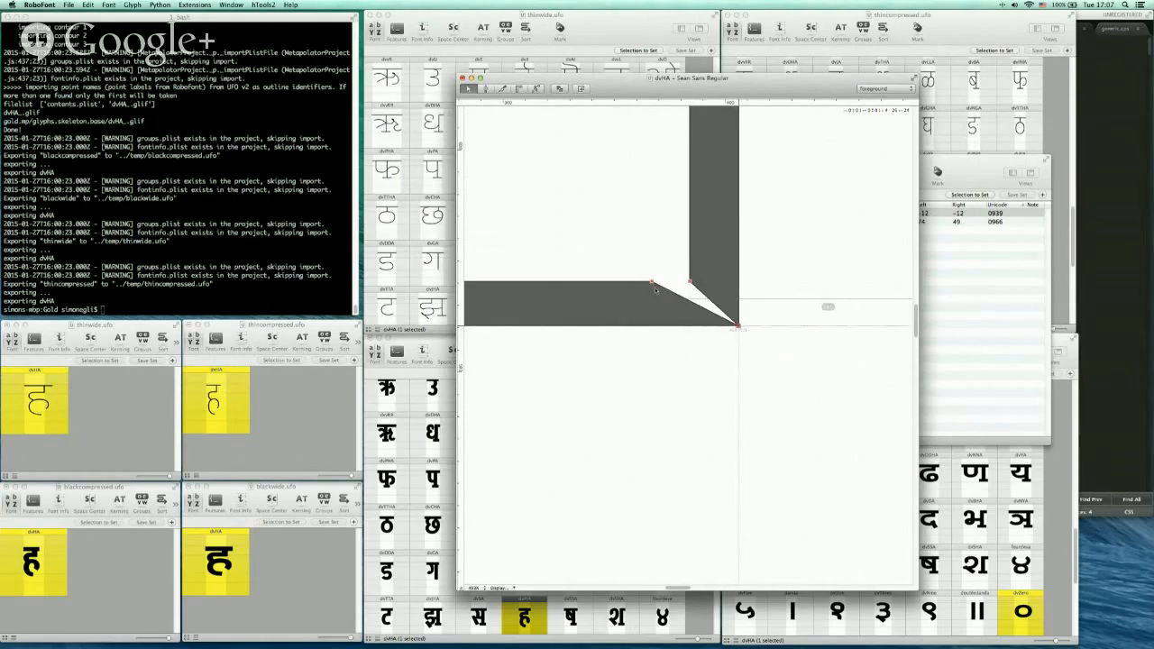
drag(652, 284, 691, 279)
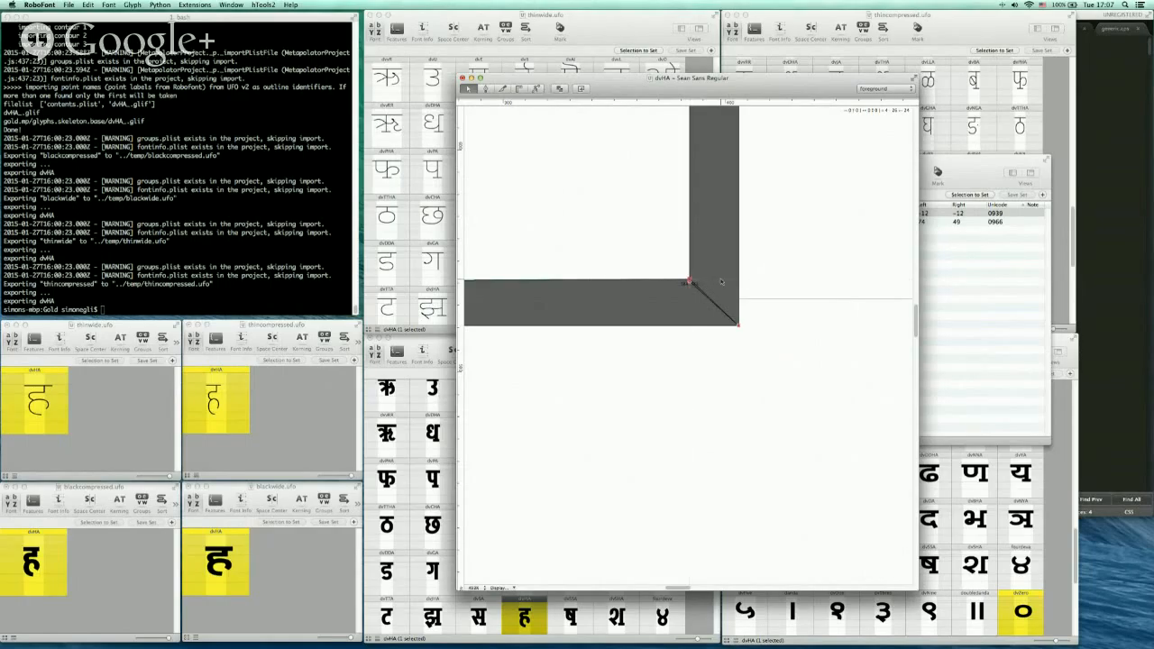
Nudge the selected junction point of the base dvHA down one unit and return to the full-glyph view
key(Down)
drag(648, 260, 742, 310)
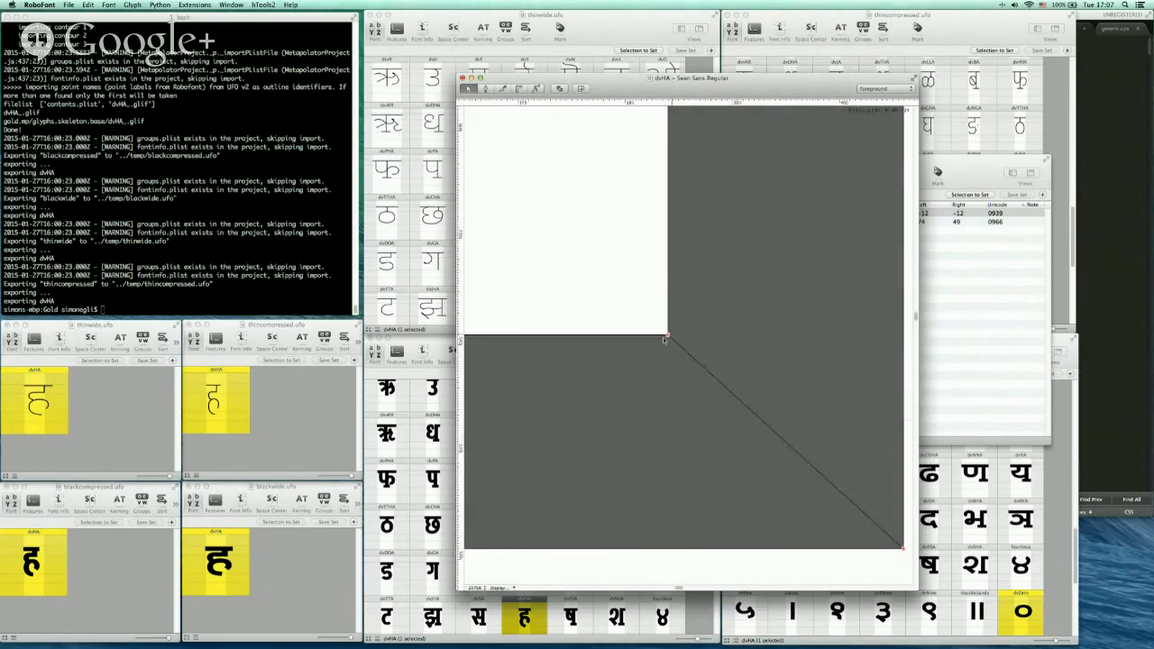
key(super+0)
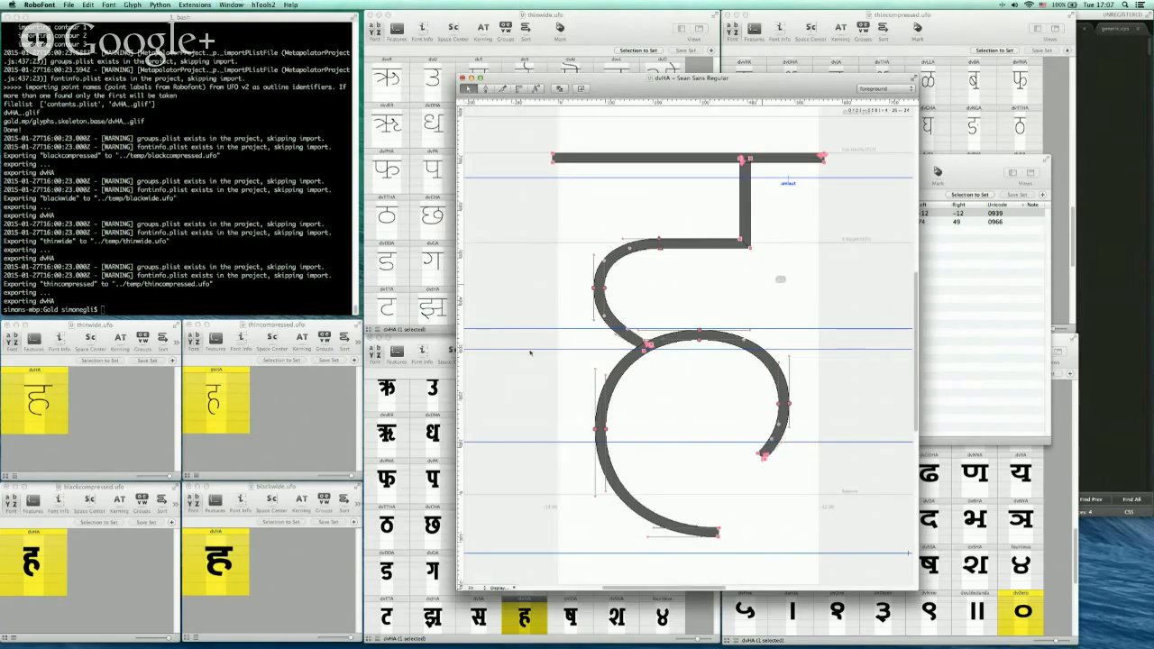
Open and examine the dvHA glyph in the Black Compressed and Black Wide masters, closing each afterwards
click(406, 447)
double_click(523, 619)
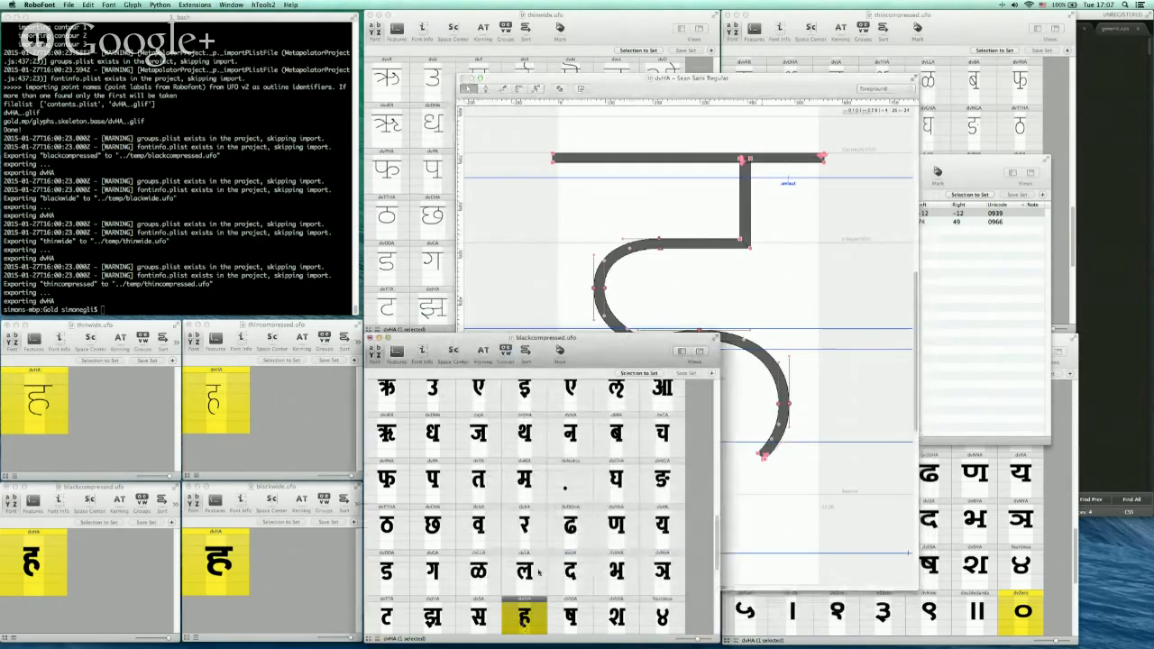
drag(671, 217, 828, 349)
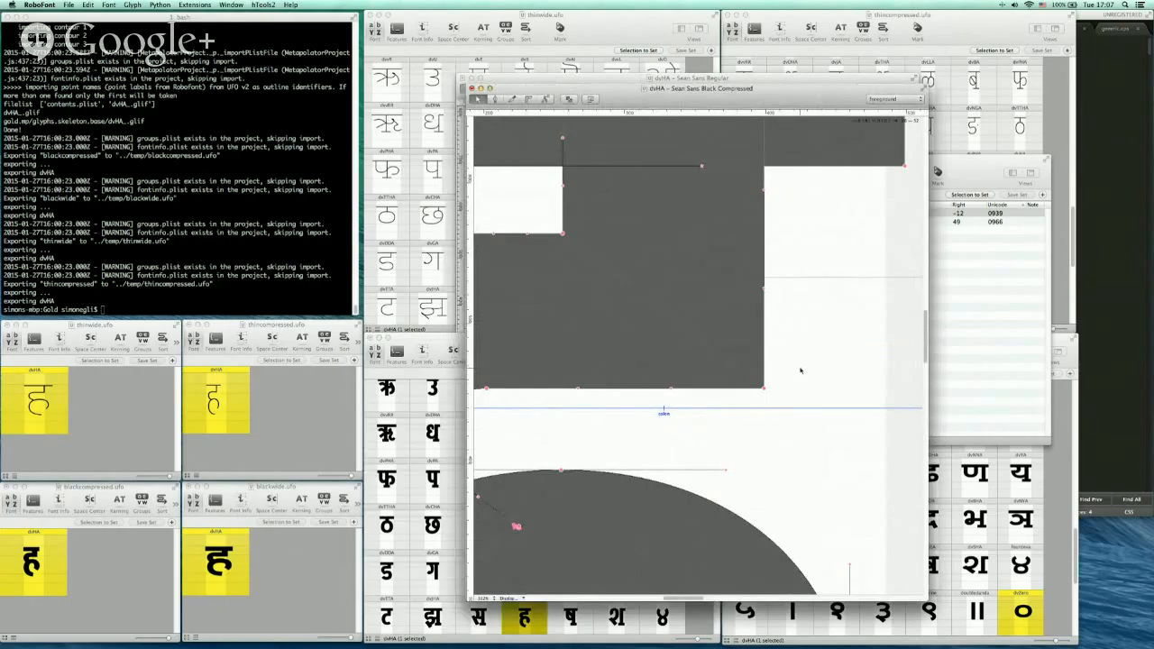
key(super+w)
click(868, 621)
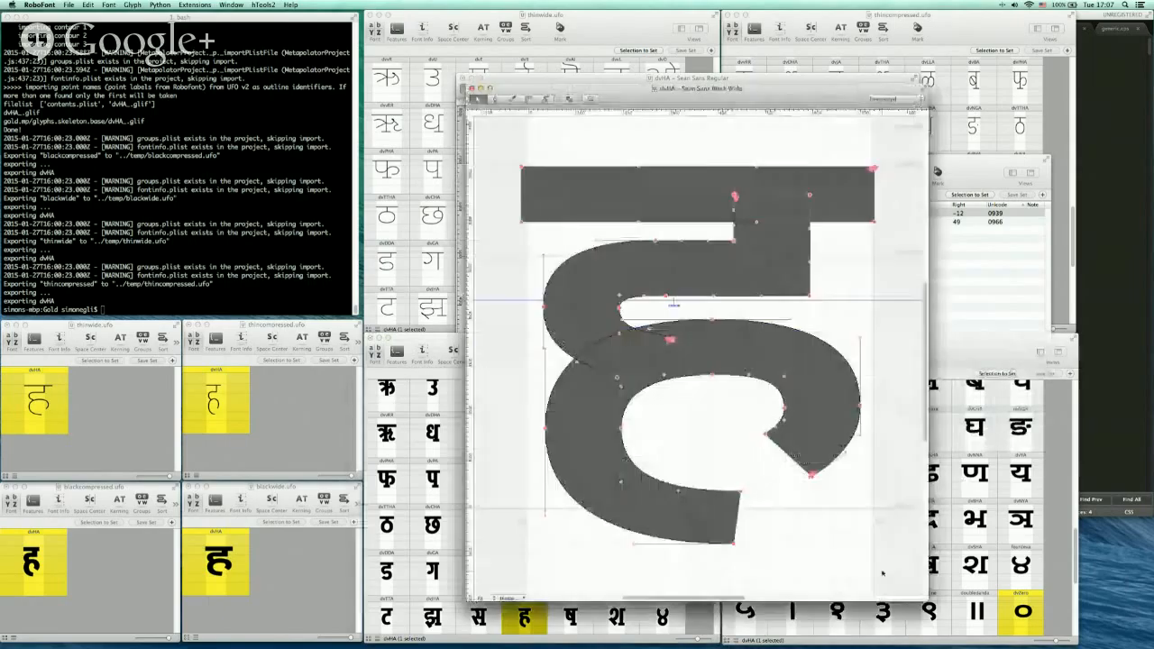
double_click(882, 569)
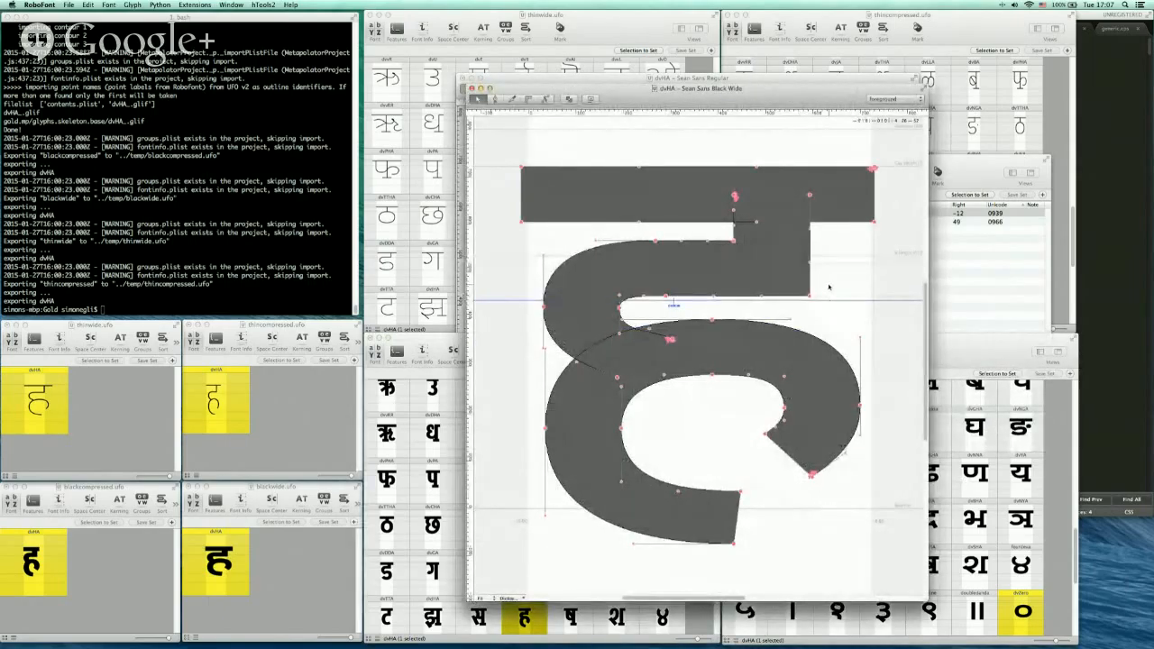
drag(747, 103, 720, 103)
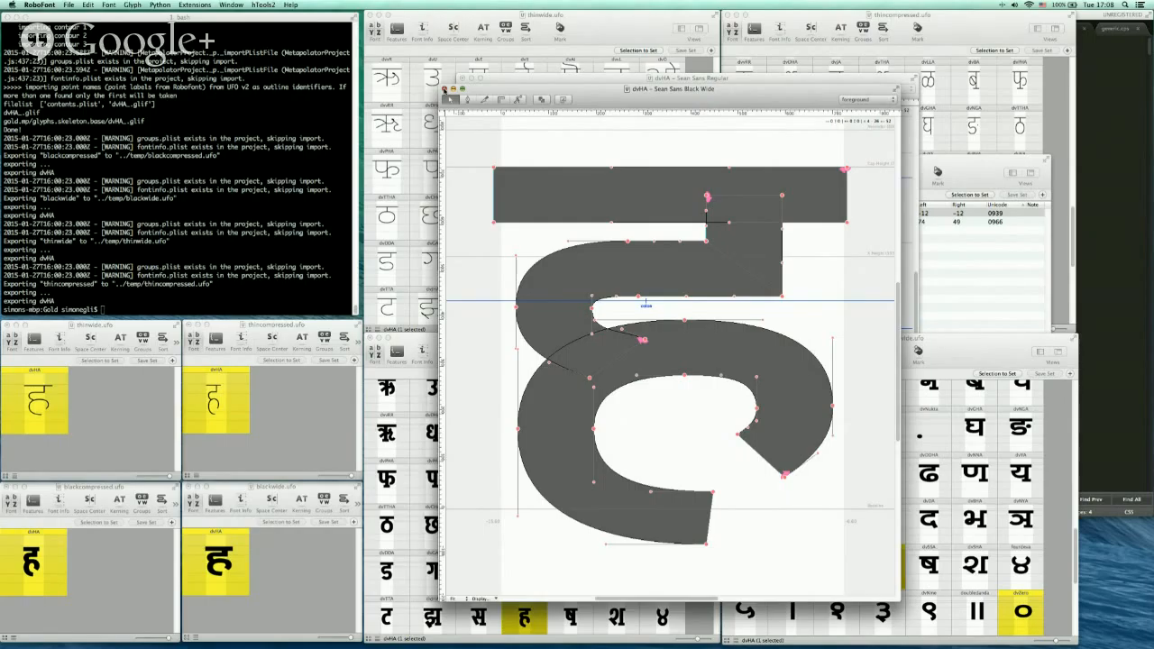
click(444, 90)
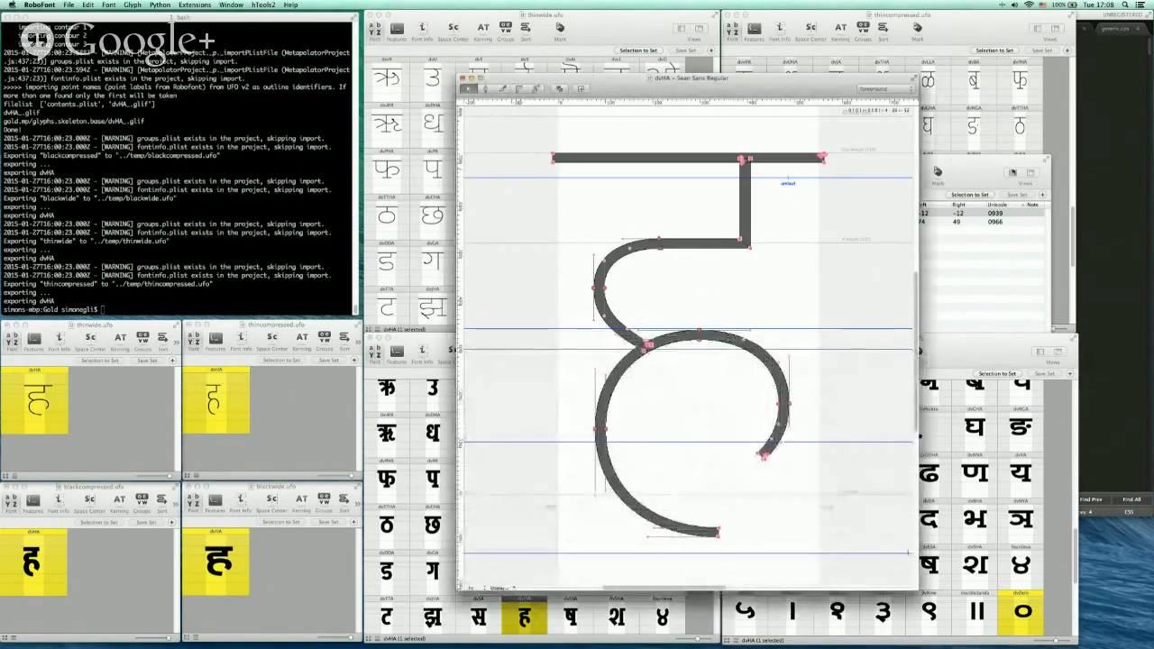
Open dvZero in the base font and inspect the contour options of its top point
click(954, 182)
double_click(837, 222)
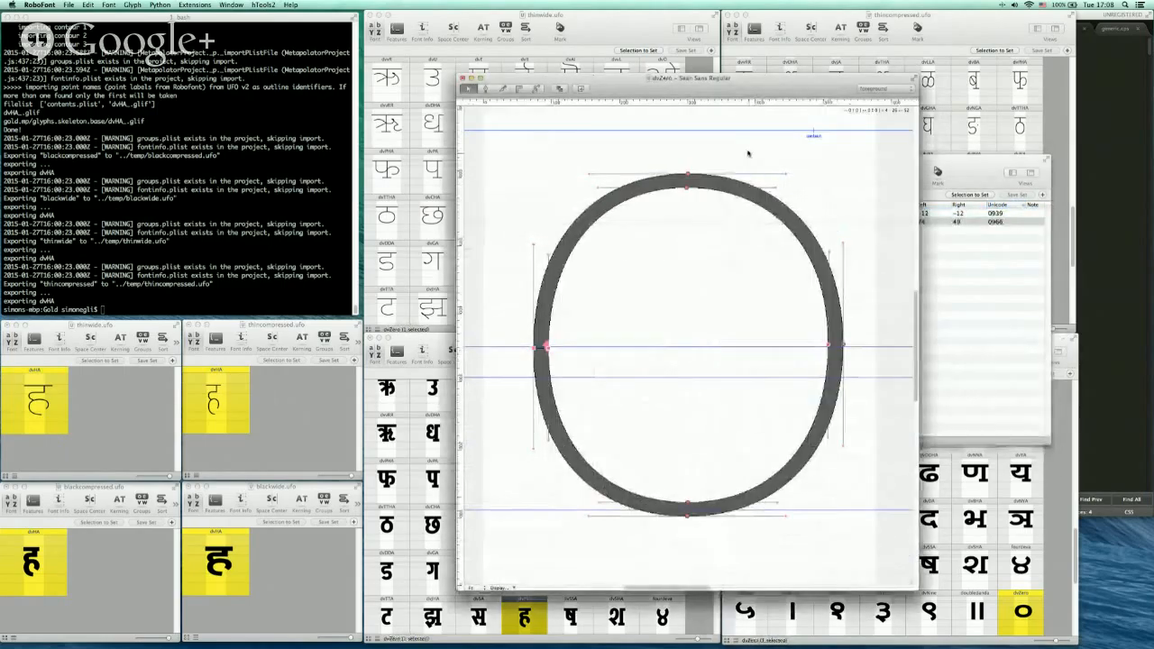
drag(751, 88, 792, 108)
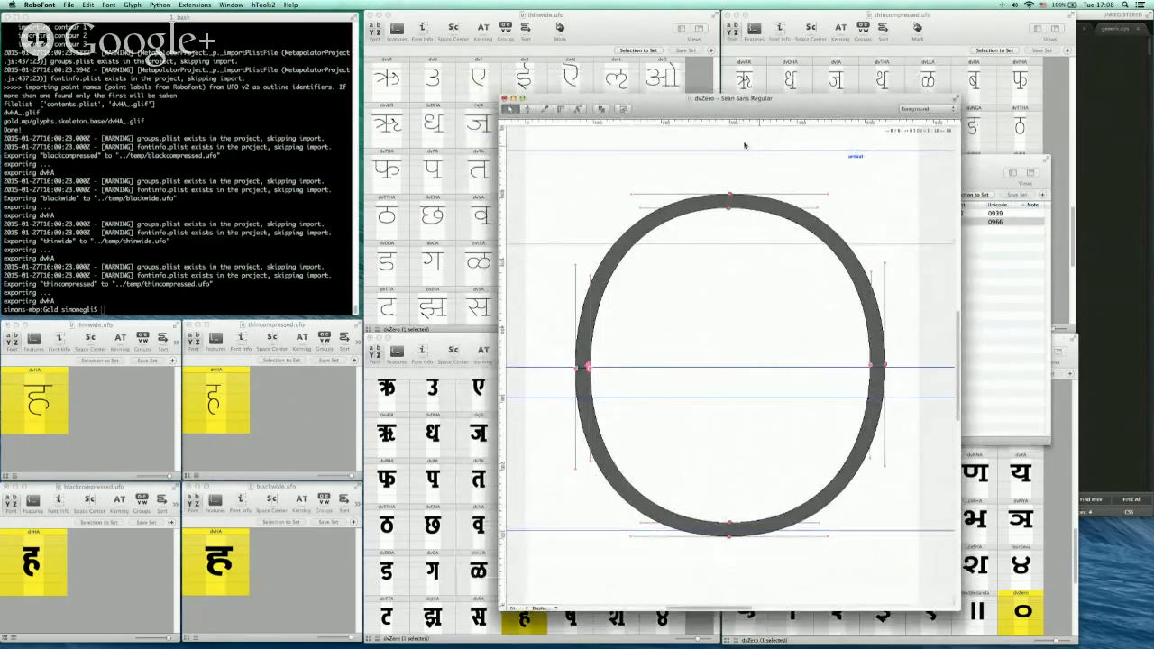
drag(821, 103, 823, 100)
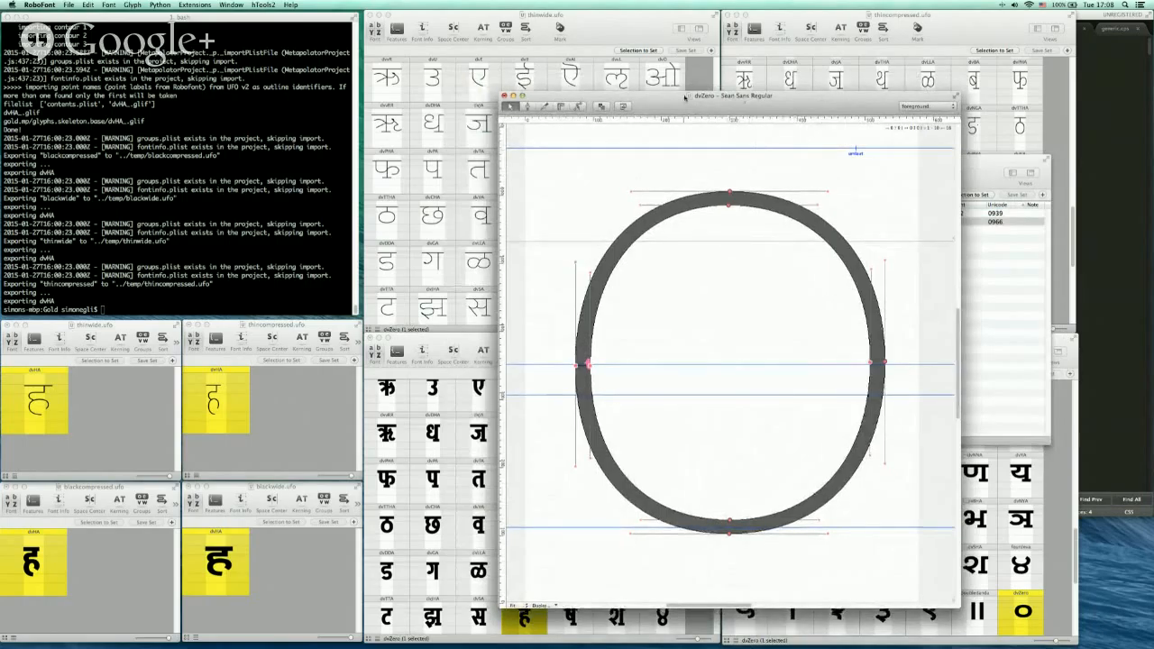
click(730, 193)
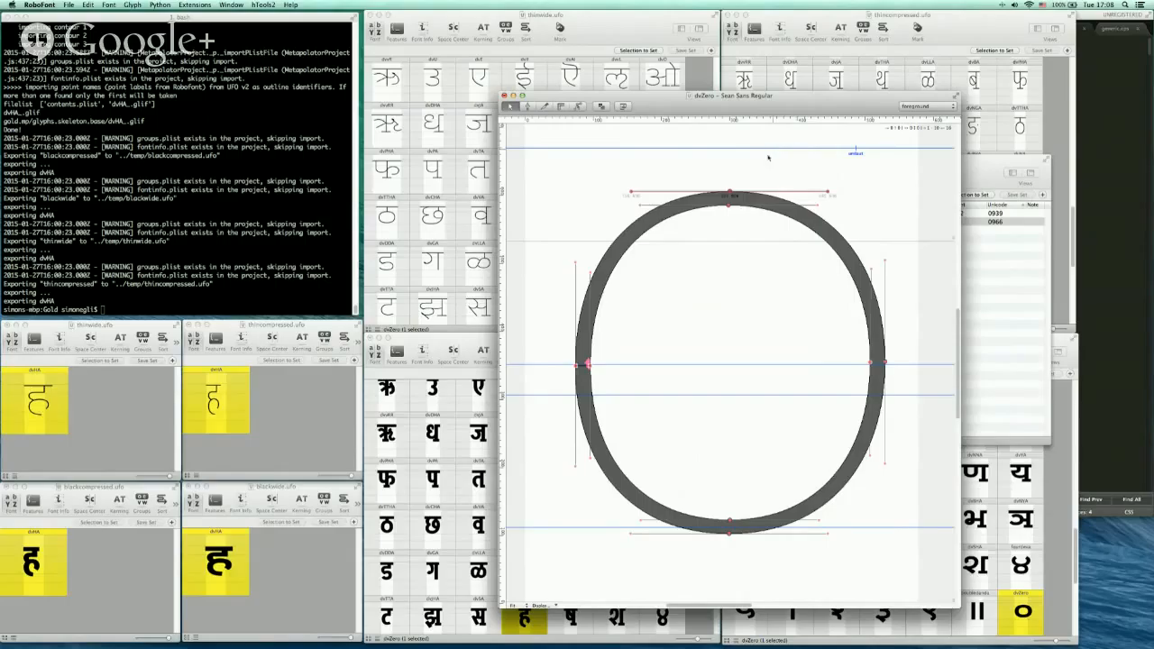
right_click(730, 194)
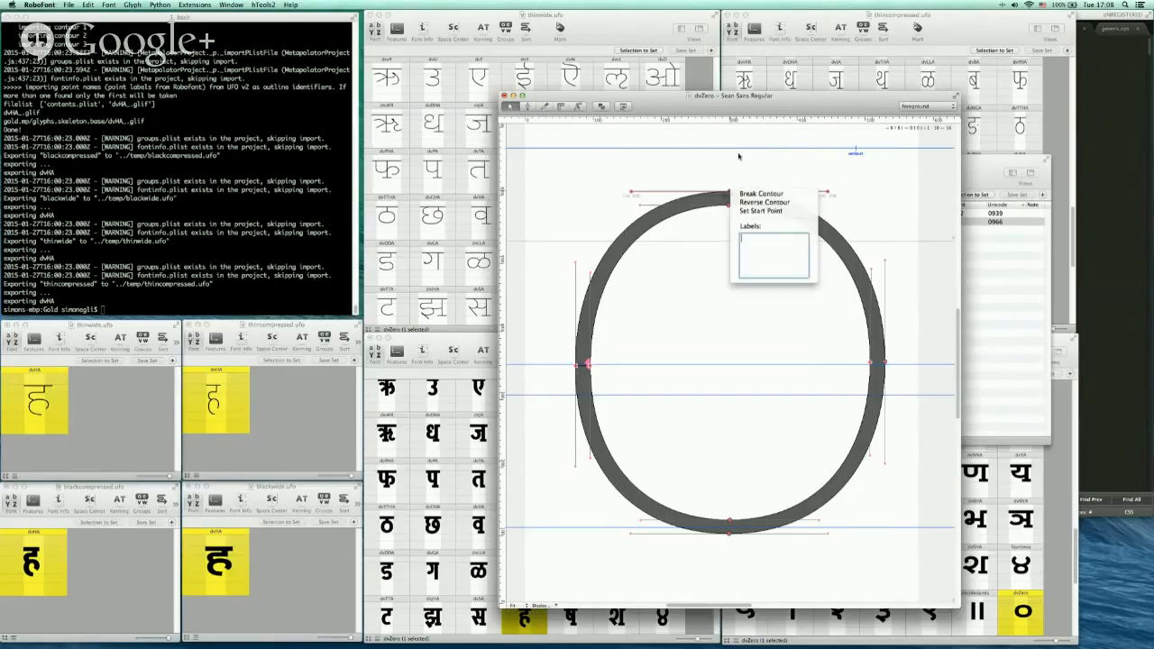
click(791, 156)
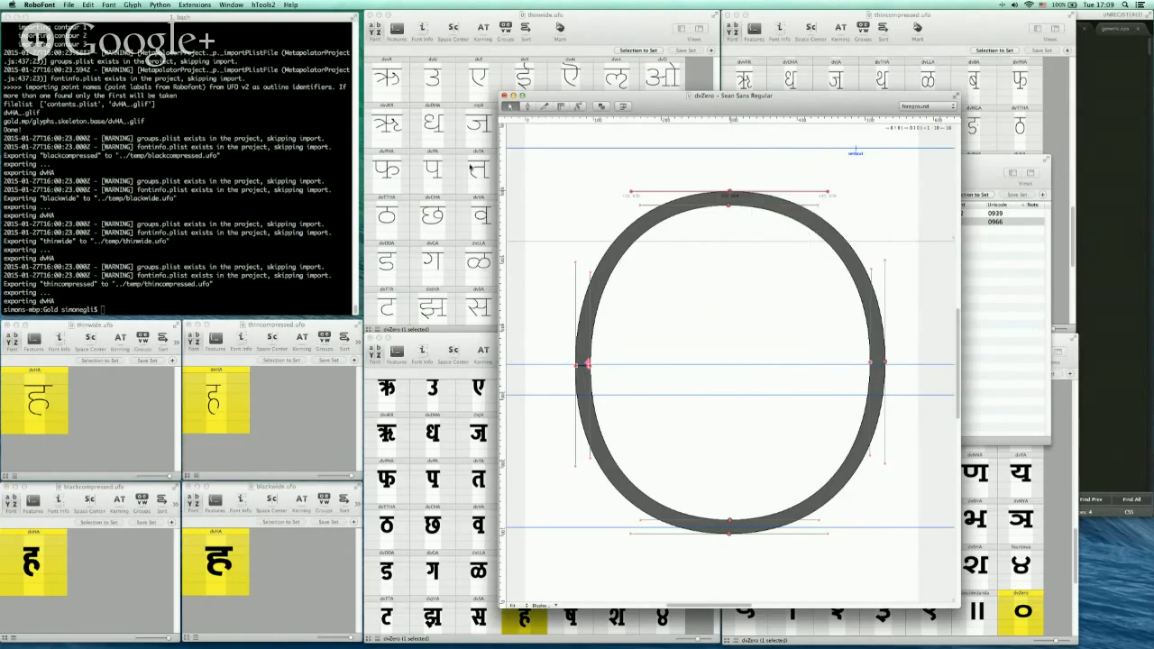
Open the dvZero glyph in the Thin Wide font
click(428, 220)
scroll(594, 262, up, 2)
scroll(594, 262, up, 15)
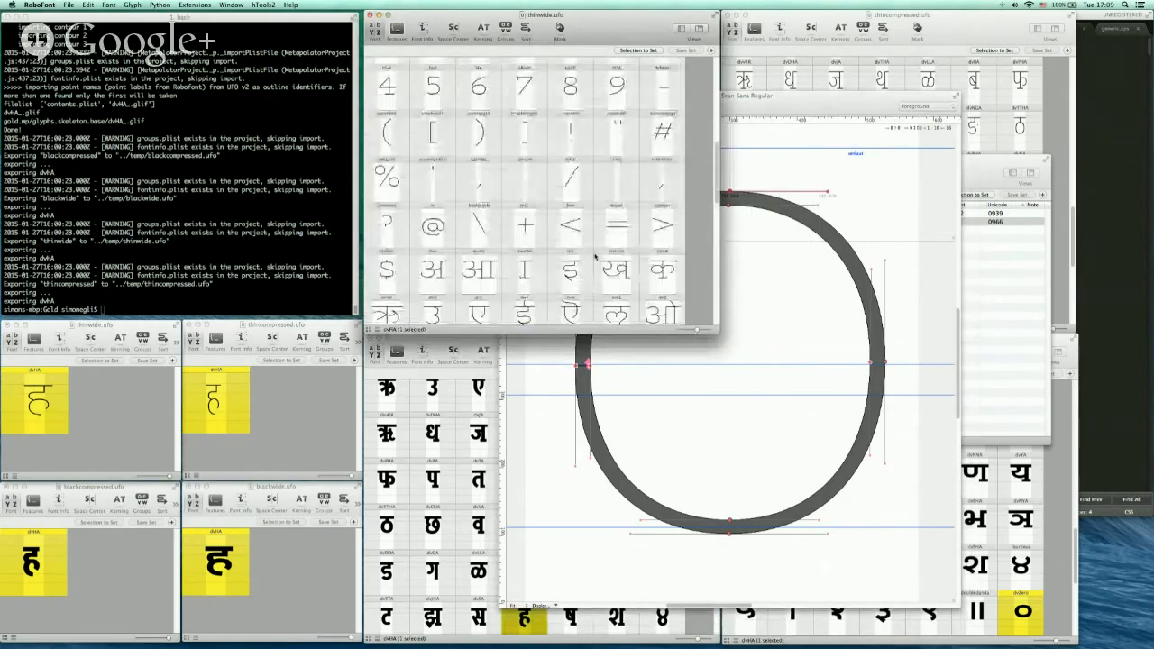
scroll(594, 255, down, 10)
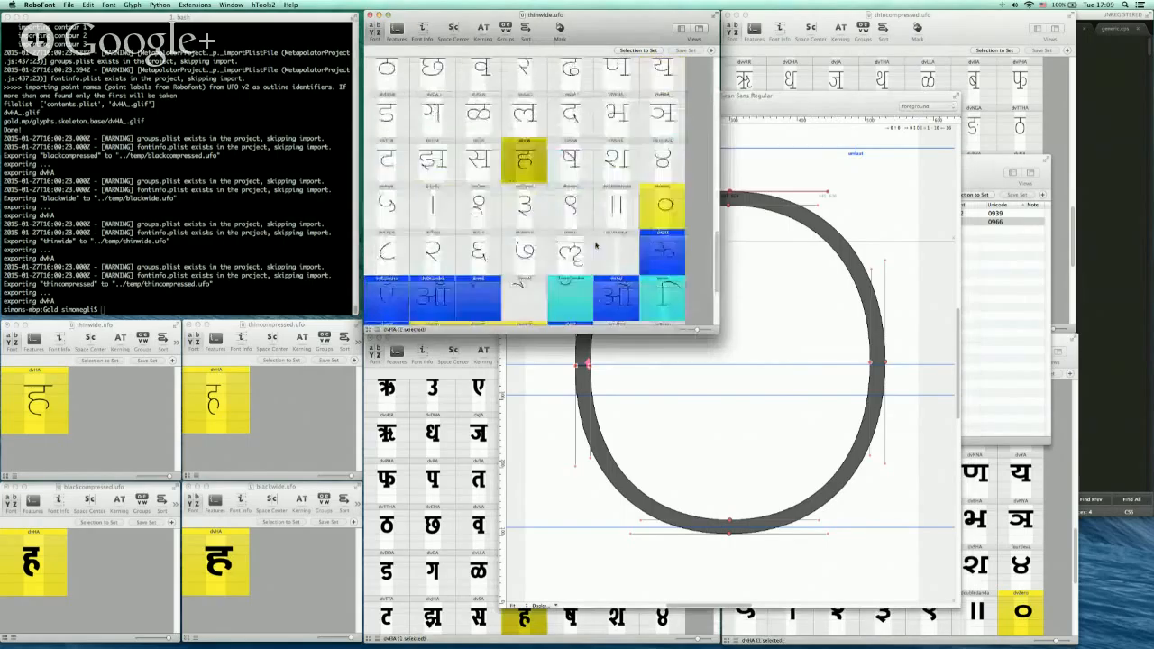
double_click(664, 211)
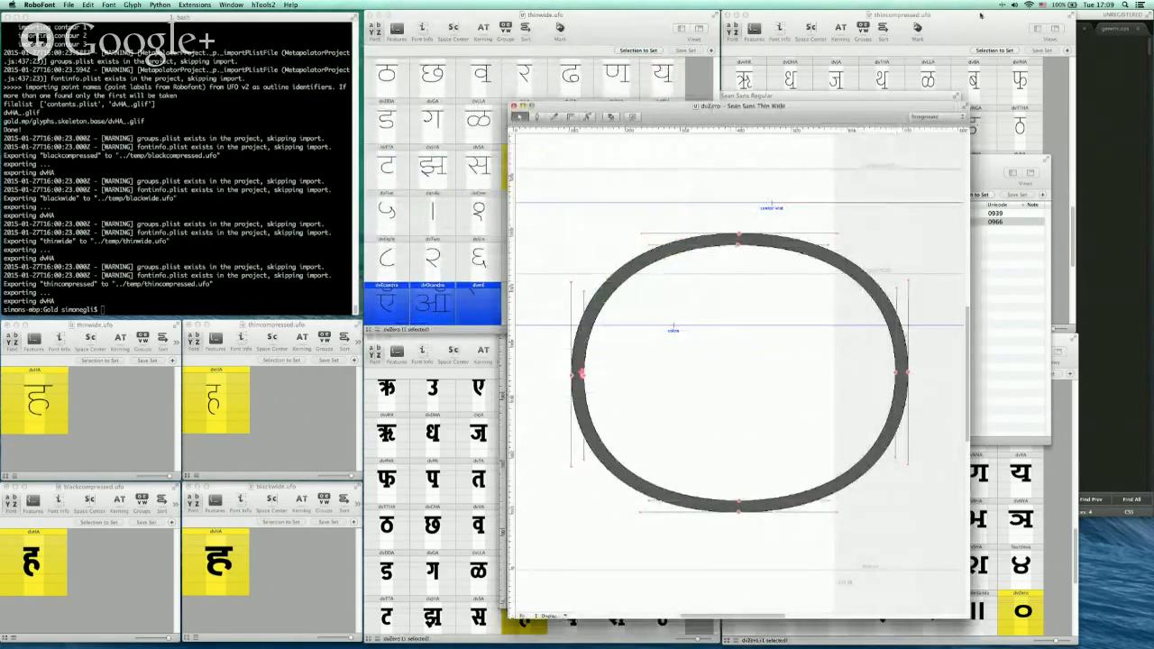
Open the dvZero glyph in the Thin Compressed font and move its window aside
click(886, 18)
double_click(1018, 309)
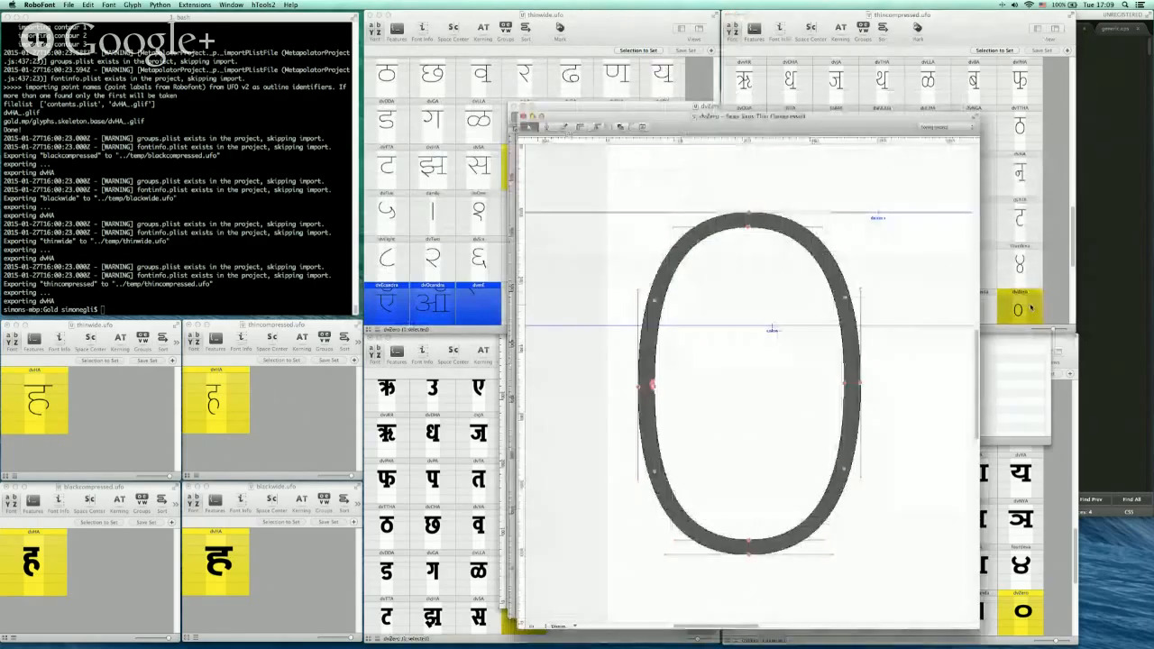
drag(842, 140, 478, 86)
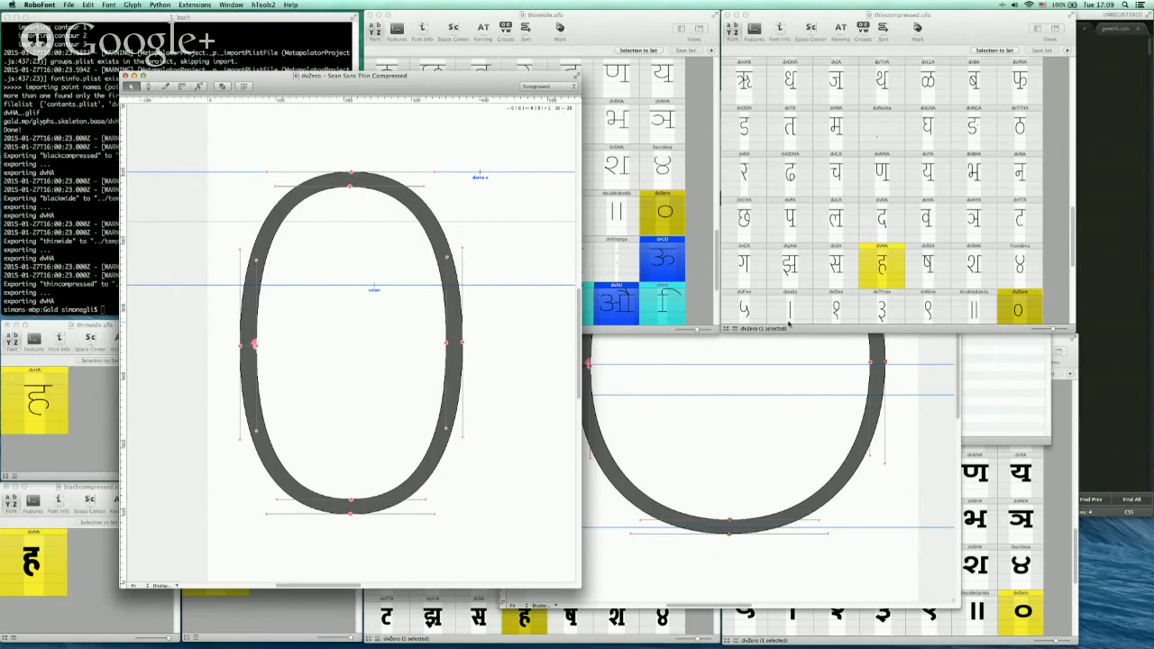
Label the top point of the base dvZero contour as over_top
click(738, 354)
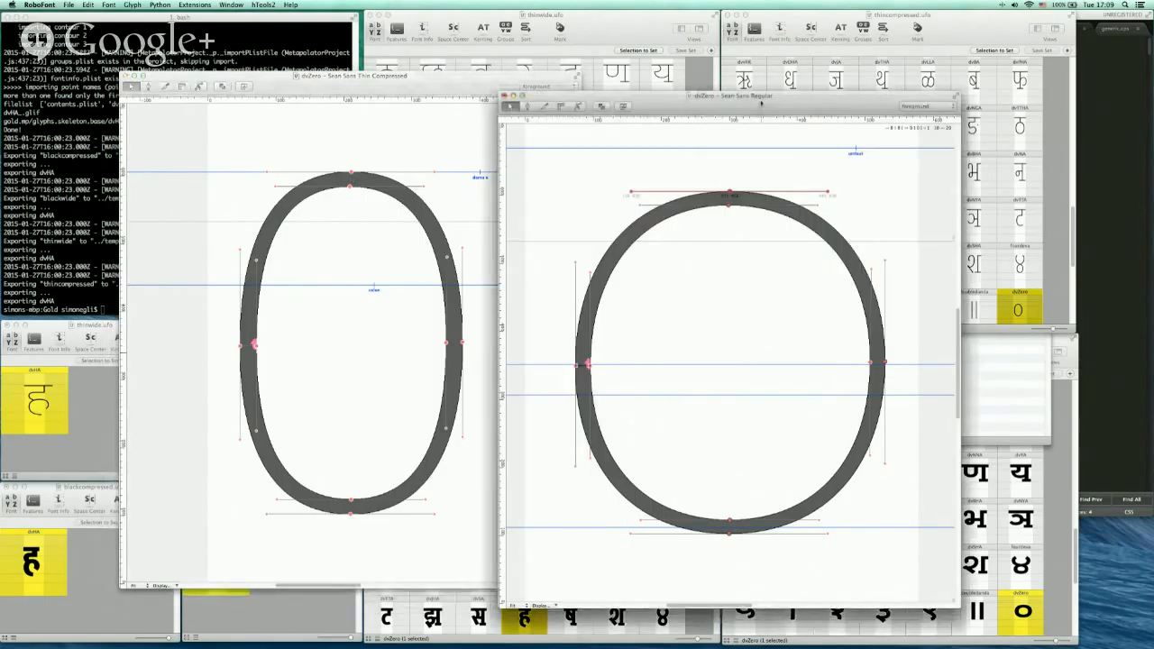
drag(762, 103, 821, 97)
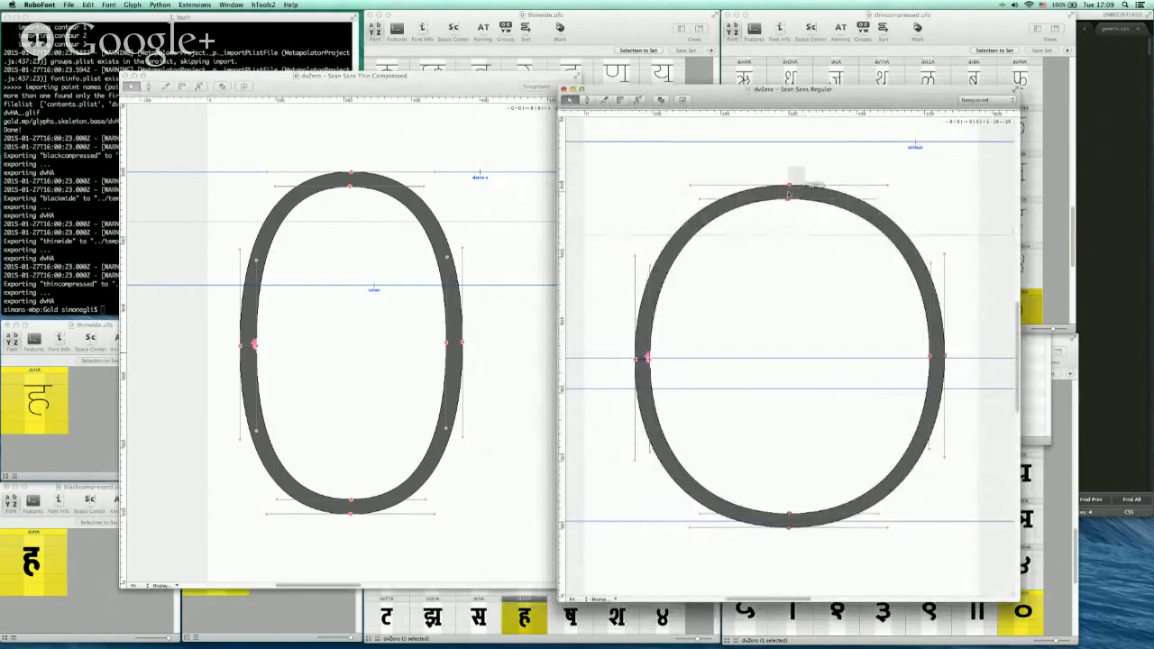
click(789, 189)
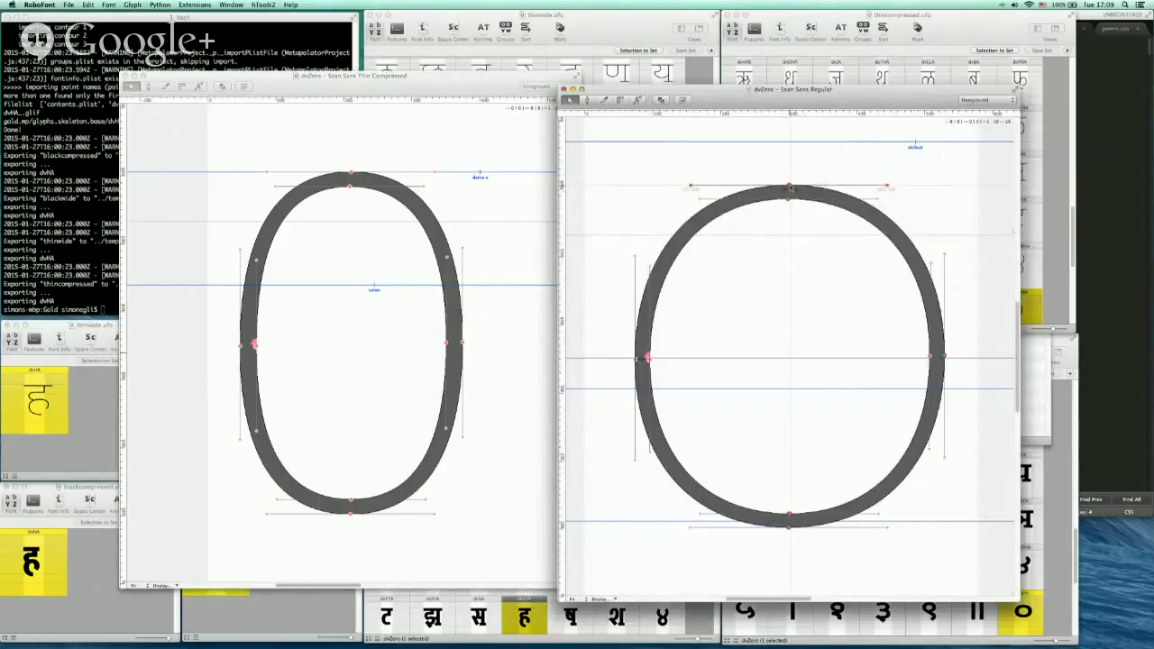
right_click(790, 187)
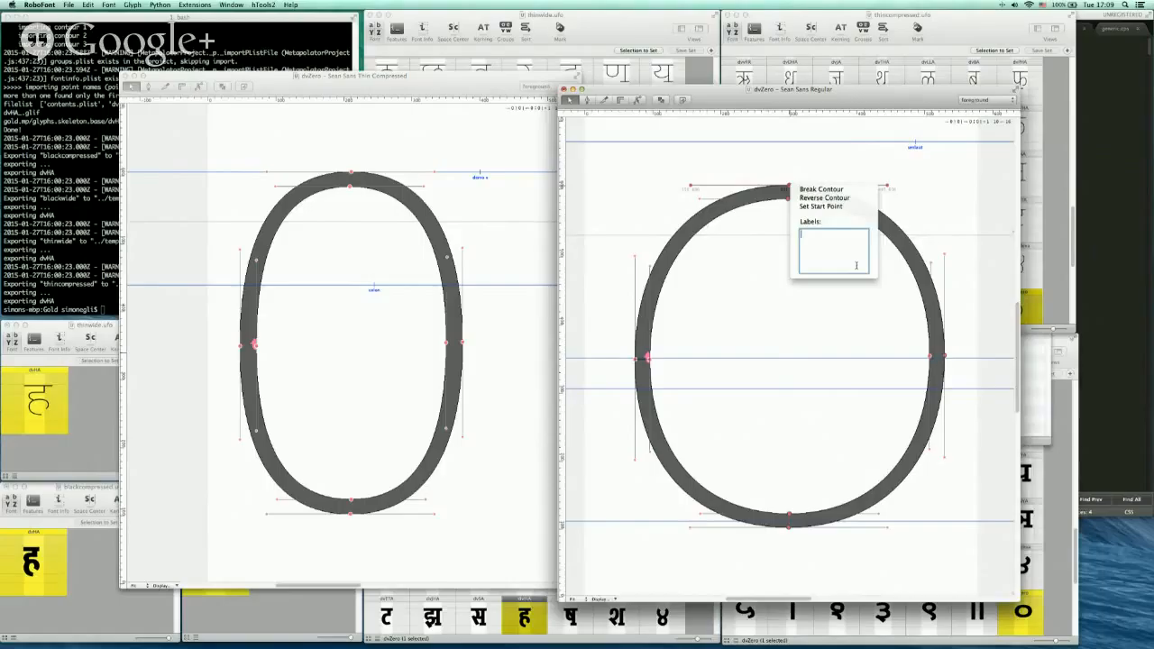
text(over_top)
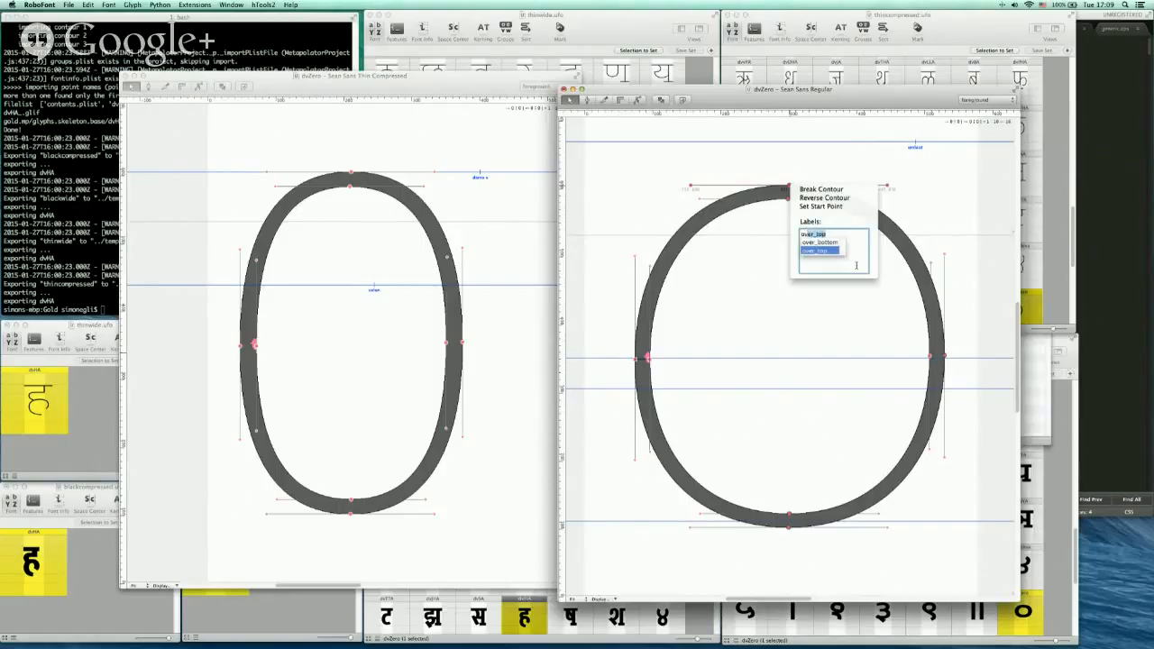
key(Return)
click(783, 312)
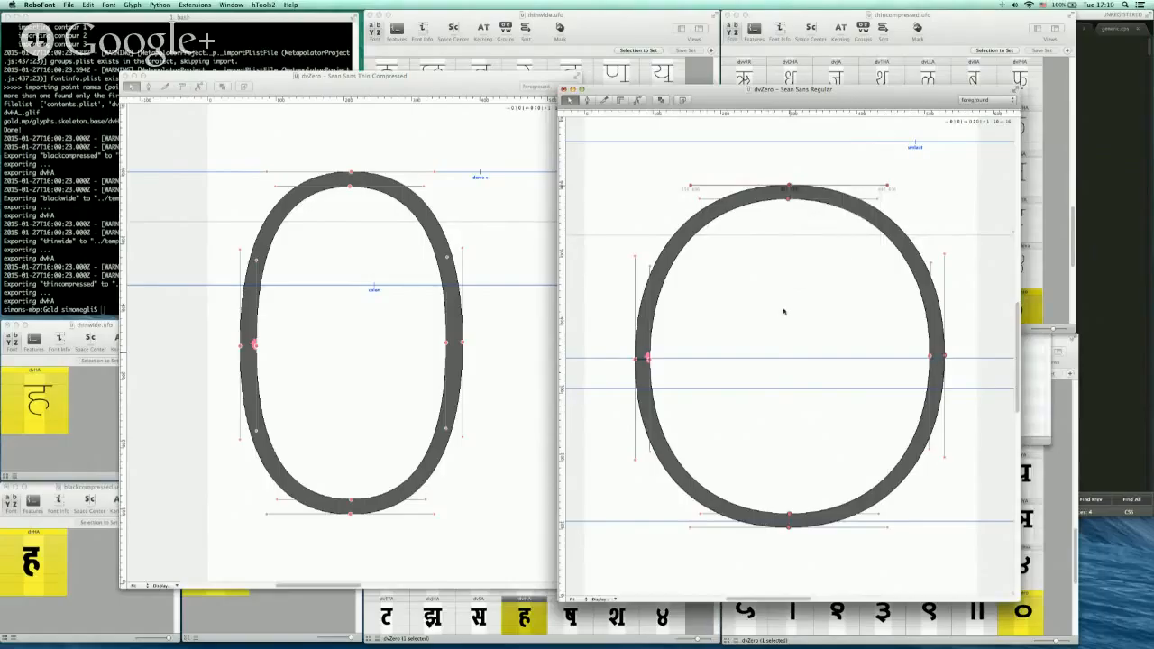
click(837, 174)
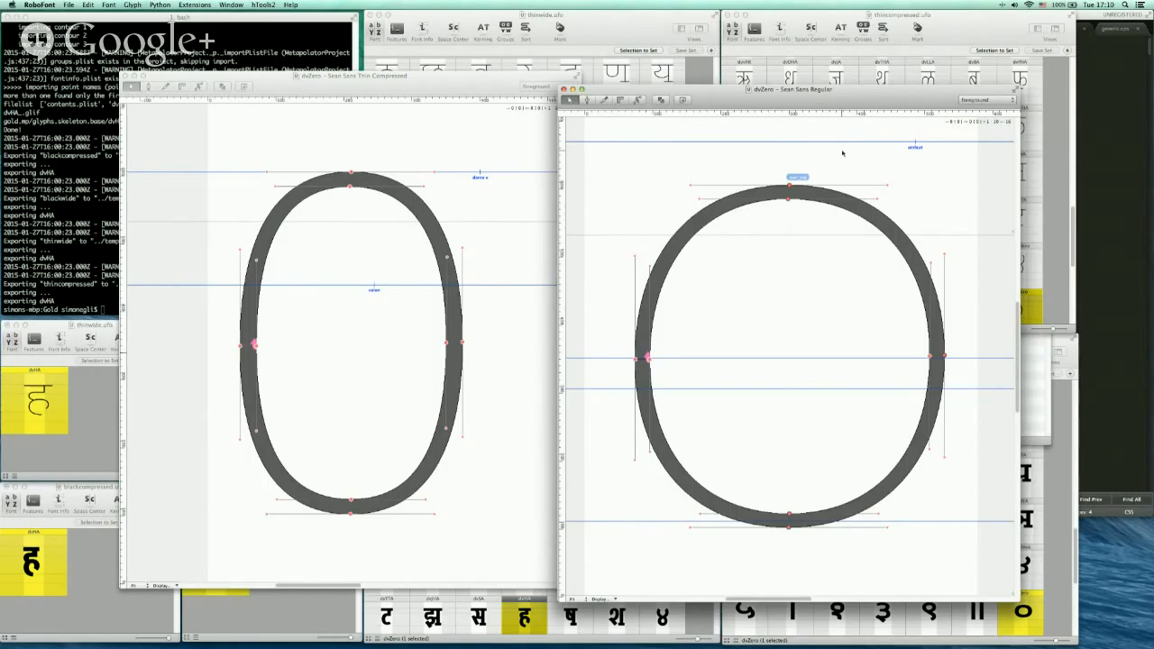
Switch to Sublime Text and set the current_subsetcut and current_subset files to dvZero
key(super+Tab)
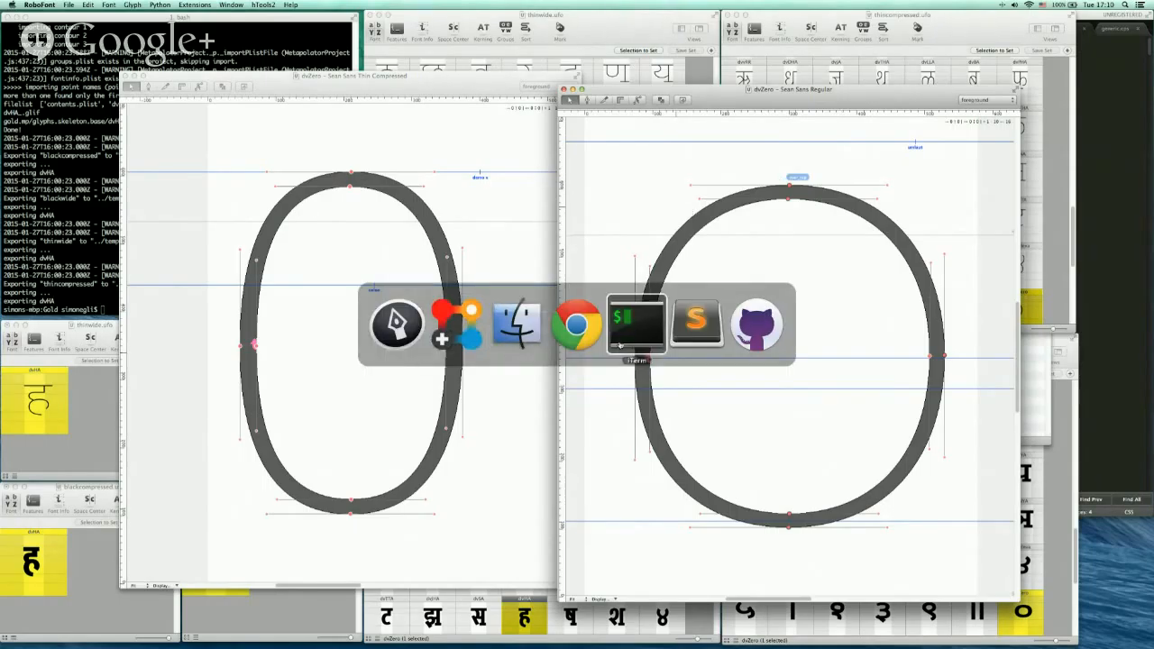
click(691, 331)
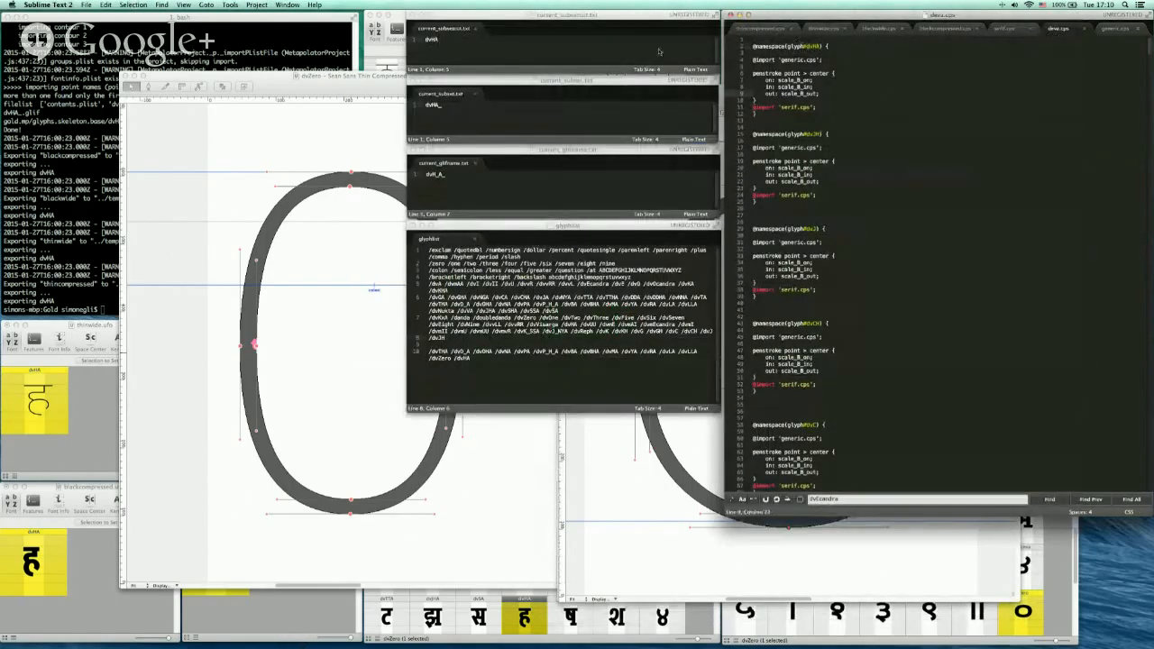
click(465, 49)
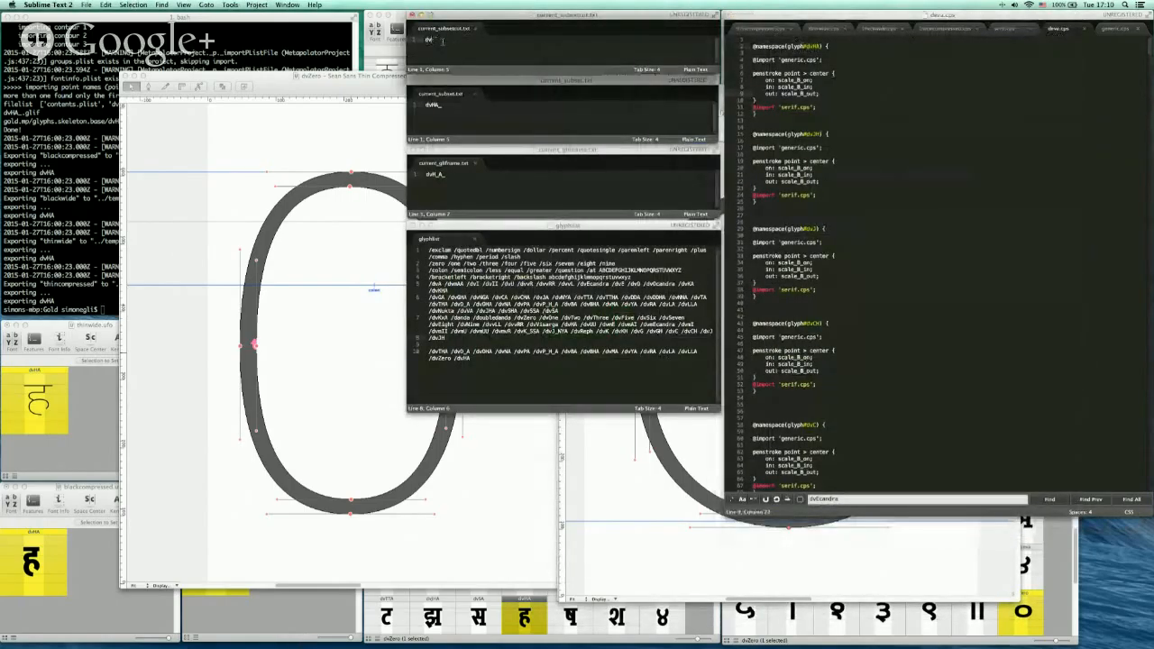
text(Zero)
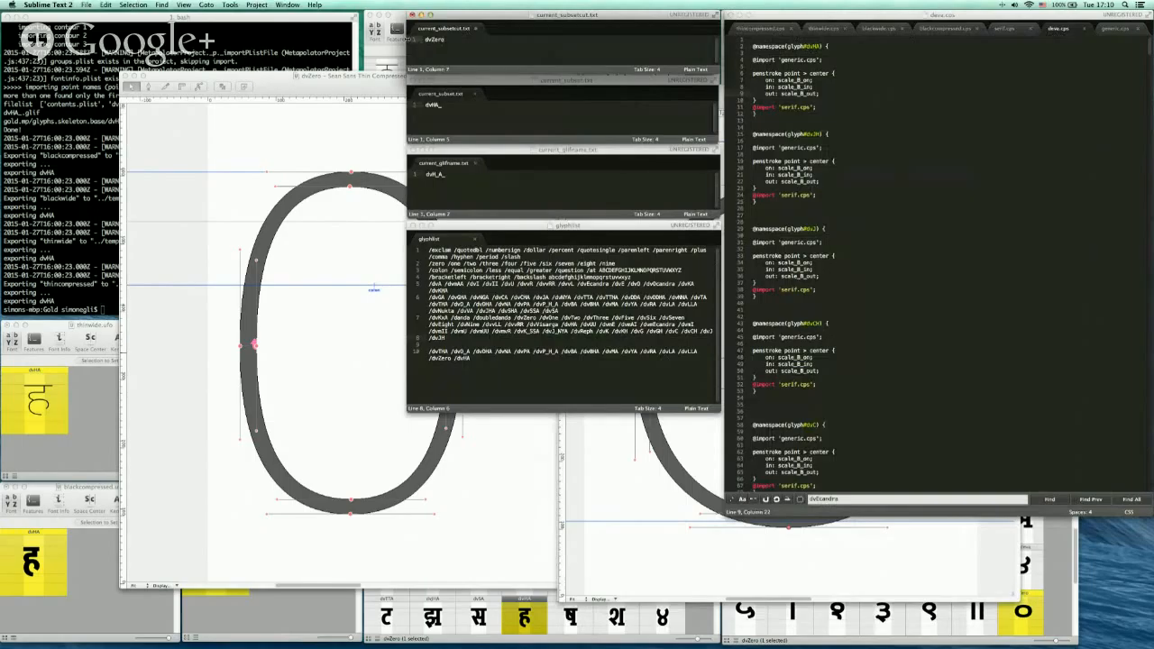
key(super+a)
key(super+c)
click(448, 99)
key(shift+Home)
key(super+v)
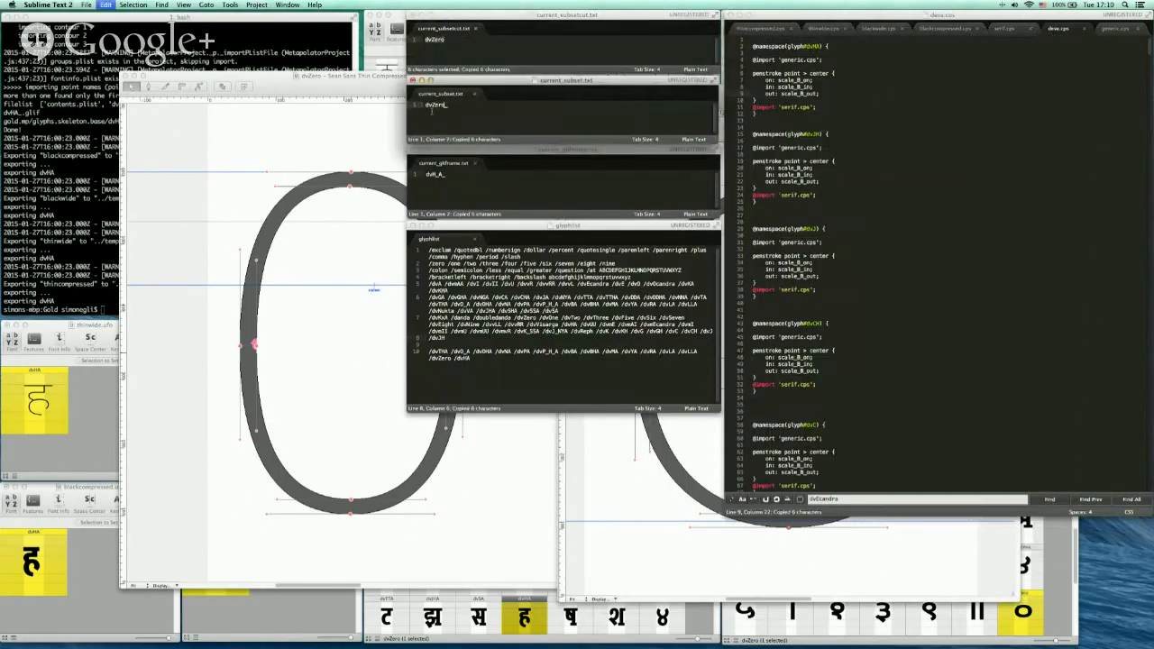
Set the current_glifname file to dvZ_ero_ by pasting dvZero and inserting an underscore
click(455, 195)
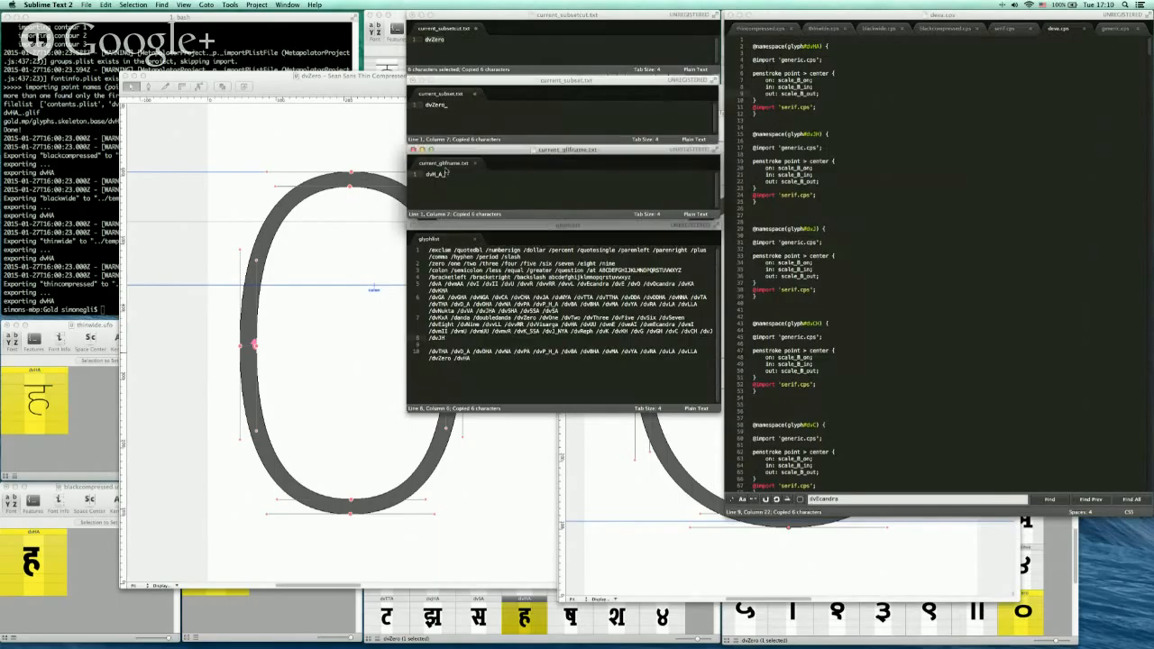
key(shift+Home)
key(super+v)
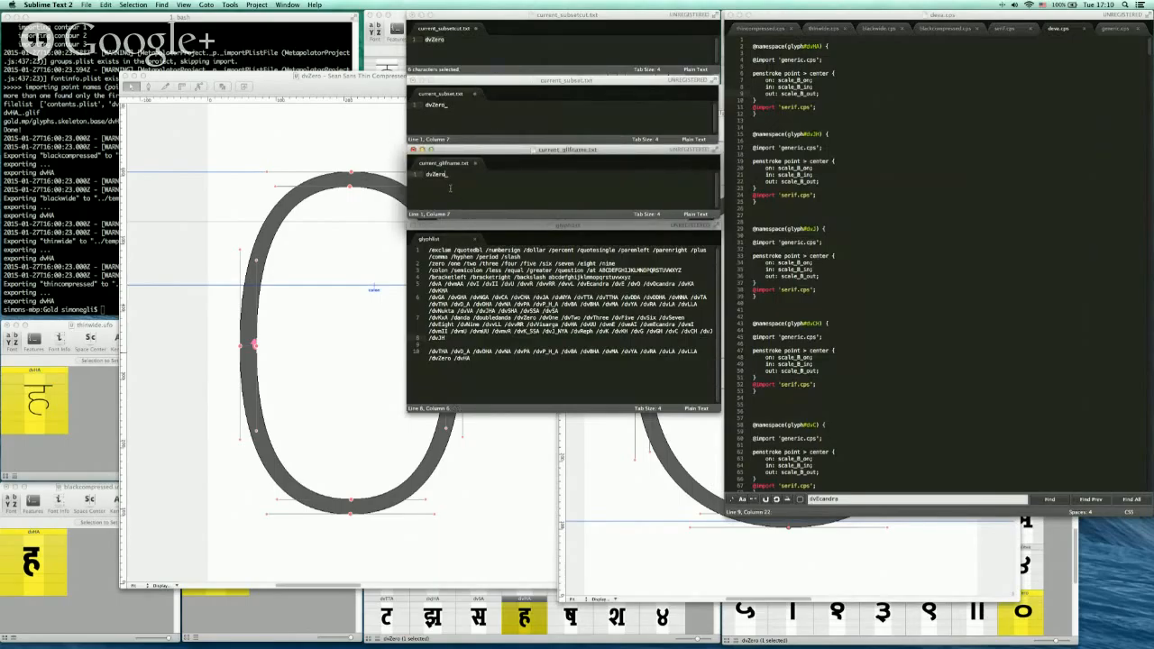
click(437, 174)
text(_)
Save the three edited subset and glifname text files
key(super+s)
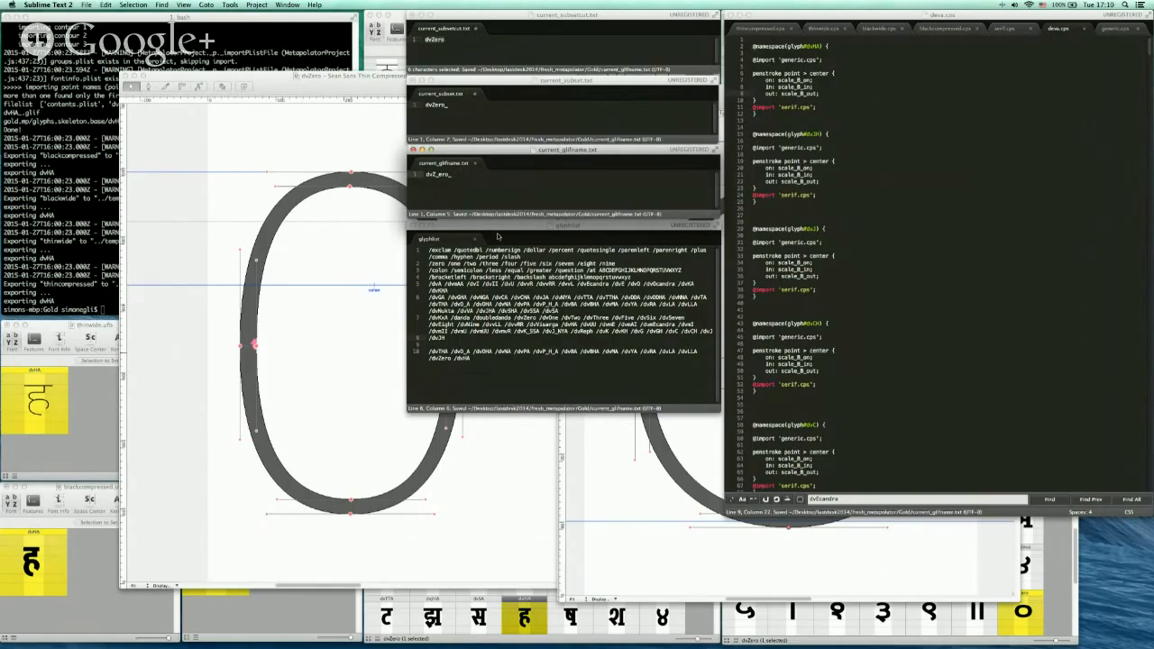
key(super+s)
click(498, 119)
key(super+s)
click(502, 51)
key(super+s)
Run the subload shell script in the terminal
click(151, 61)
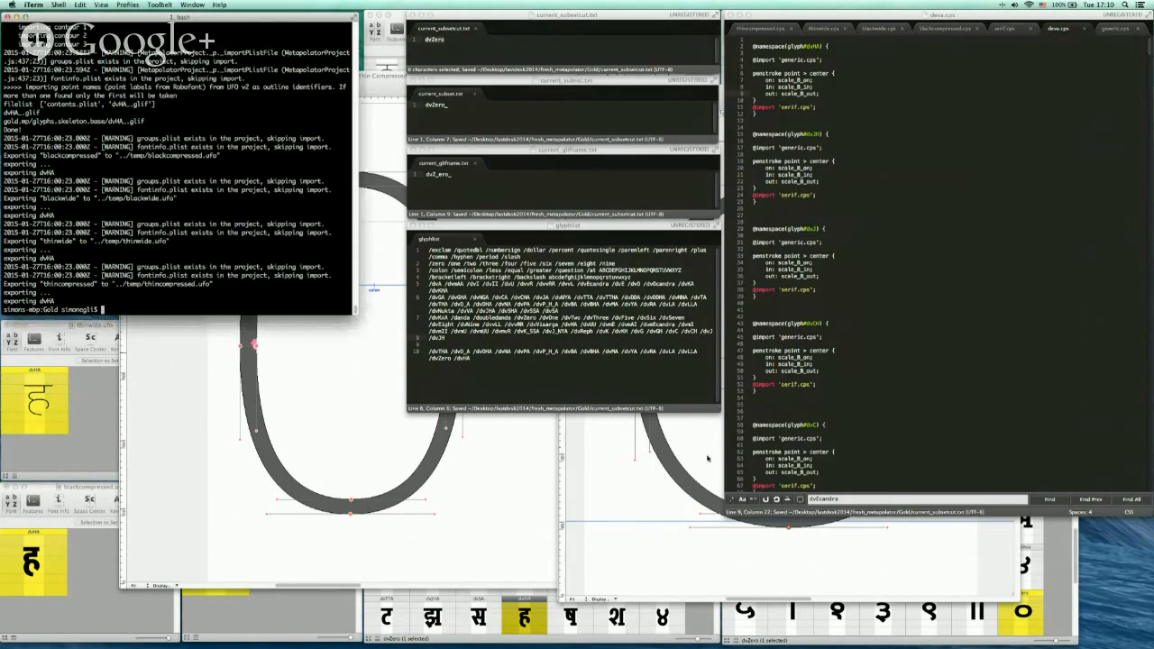
click(217, 276)
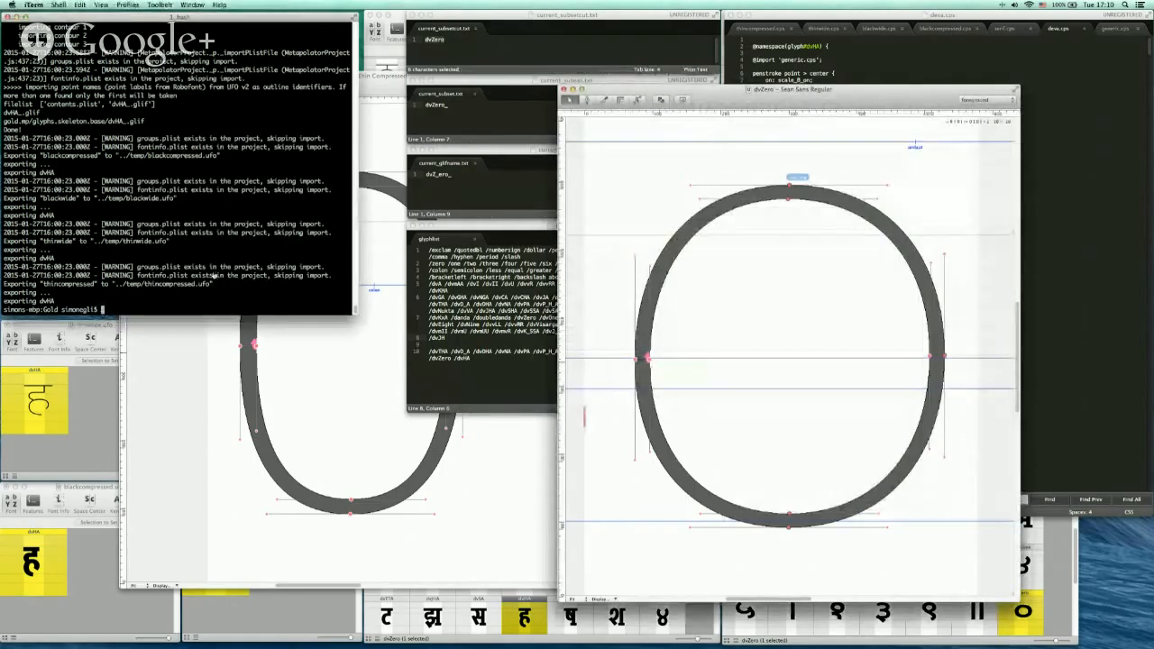
text(sh subload)
key(Return)
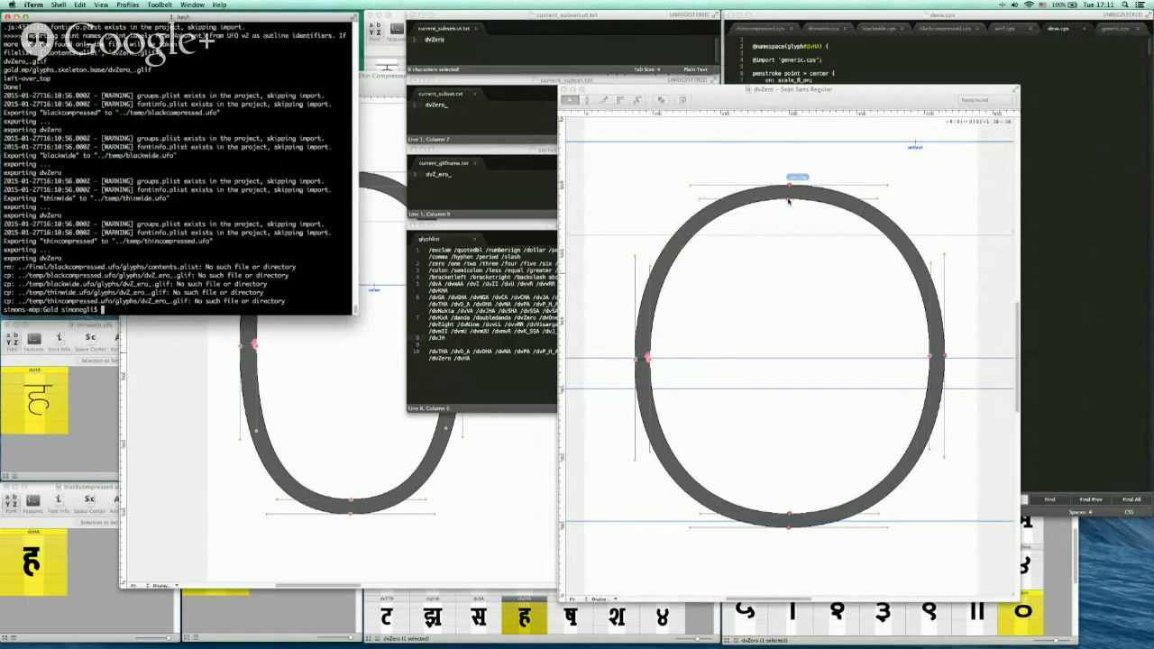
Accept all external font updates in RoboFont
click(785, 202)
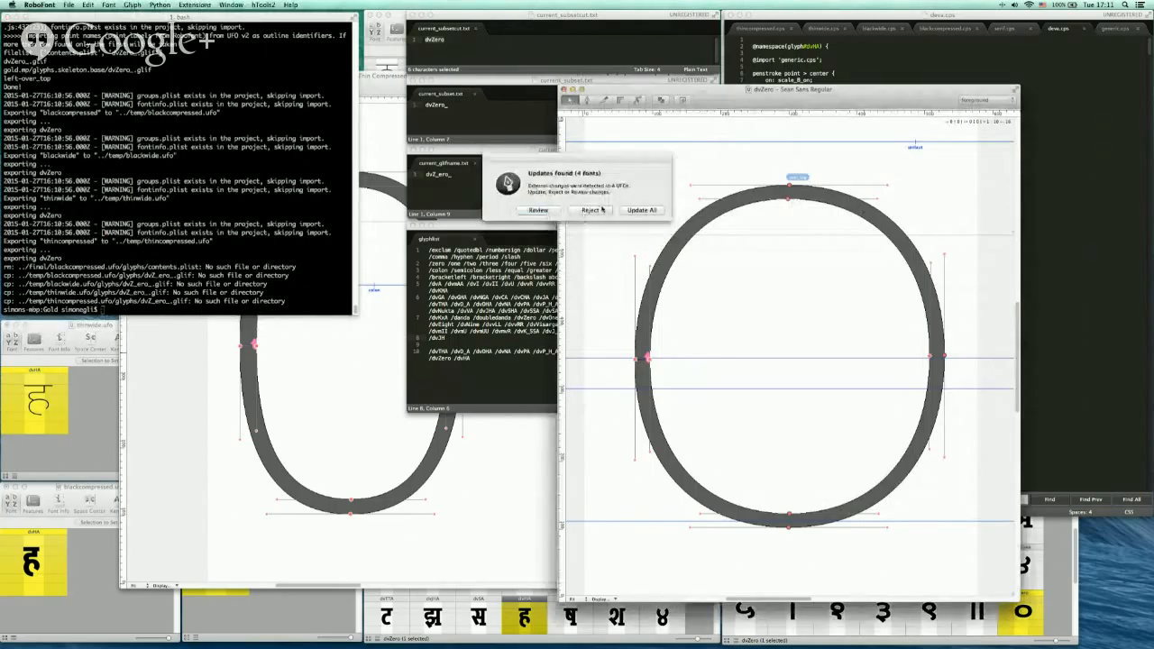
click(202, 266)
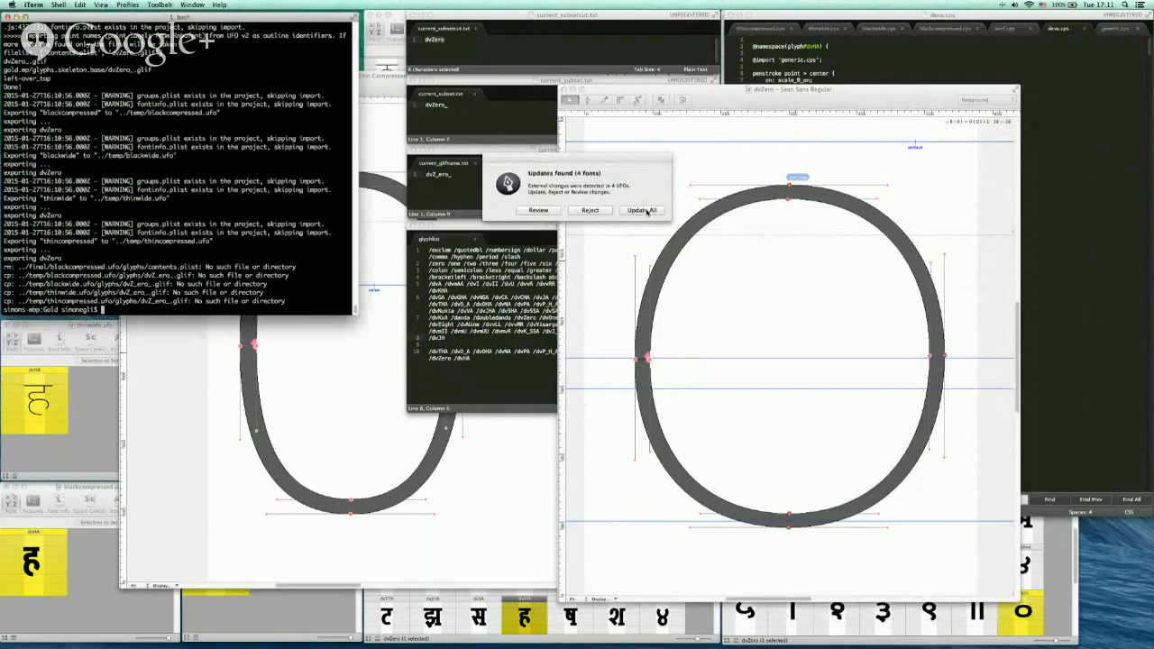
click(642, 210)
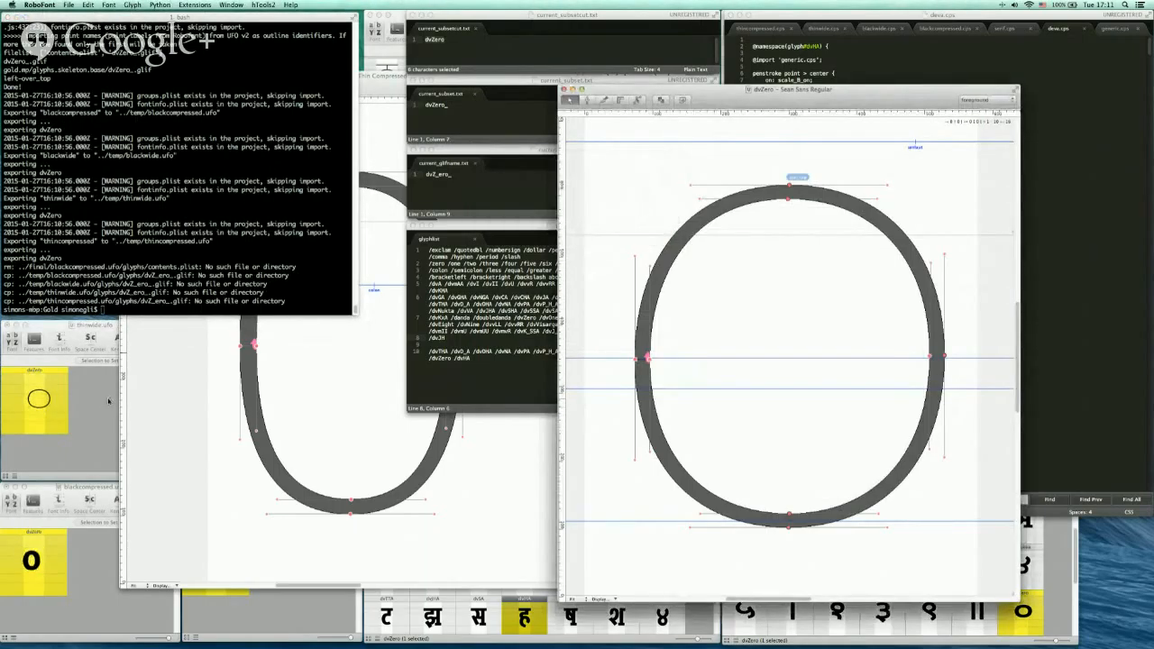
Bring up the Thin Compressed dvZero glyph window to inspect it, then close it
click(190, 364)
drag(290, 92, 475, 99)
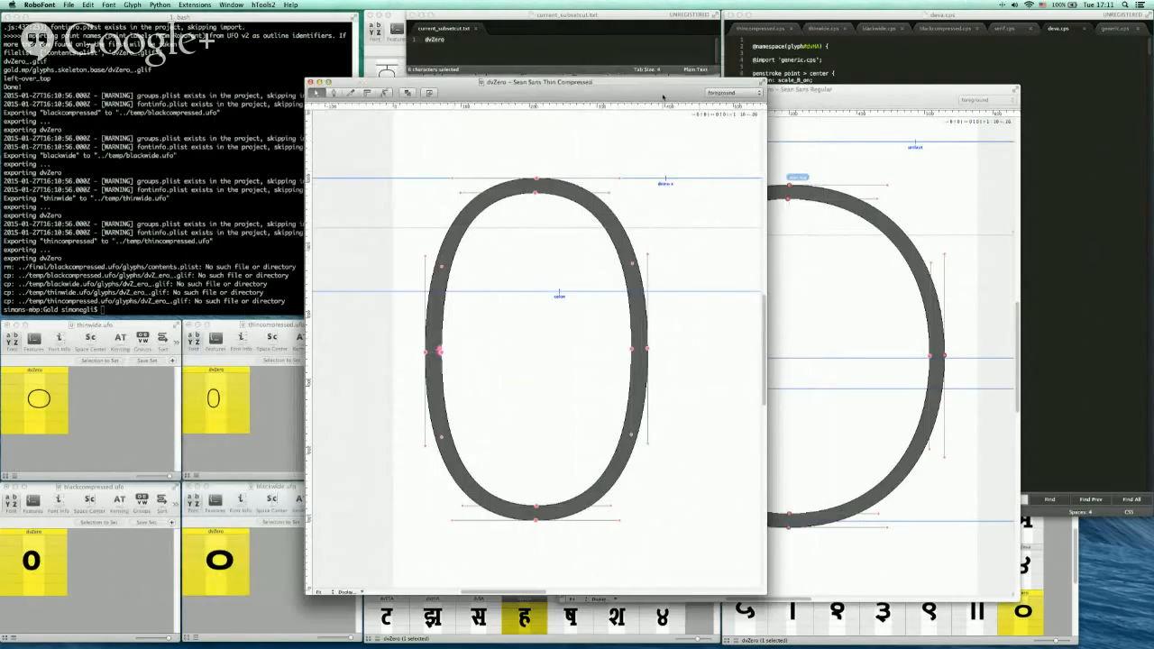
drag(664, 95, 666, 103)
key(super+w)
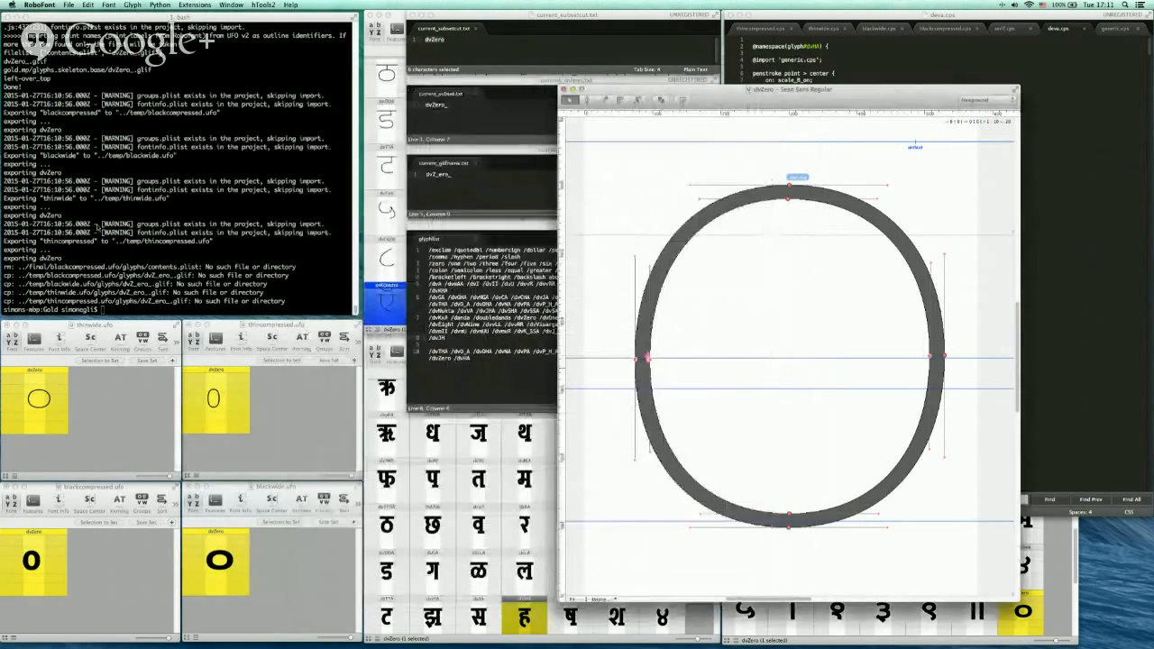
Rerun the subload script in the terminal
click(197, 214)
key(Up)
key(Return)
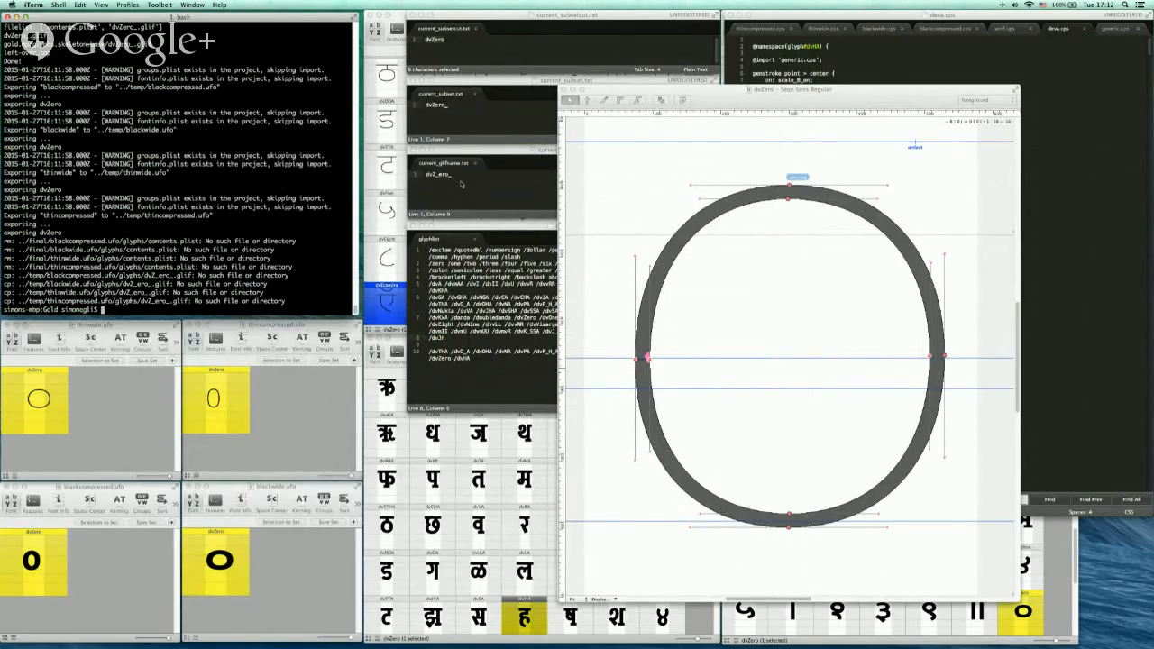
Change the glif name to dvZ_ero, save all files, and run the subload script again
click(471, 177)
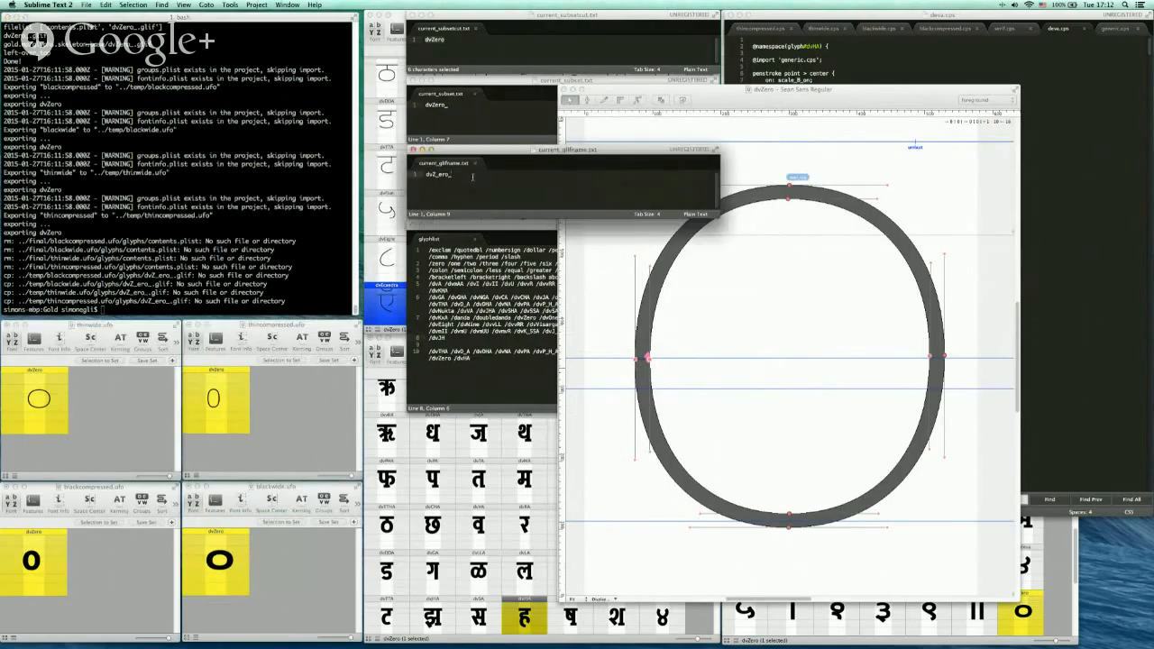
key(super+alt+s)
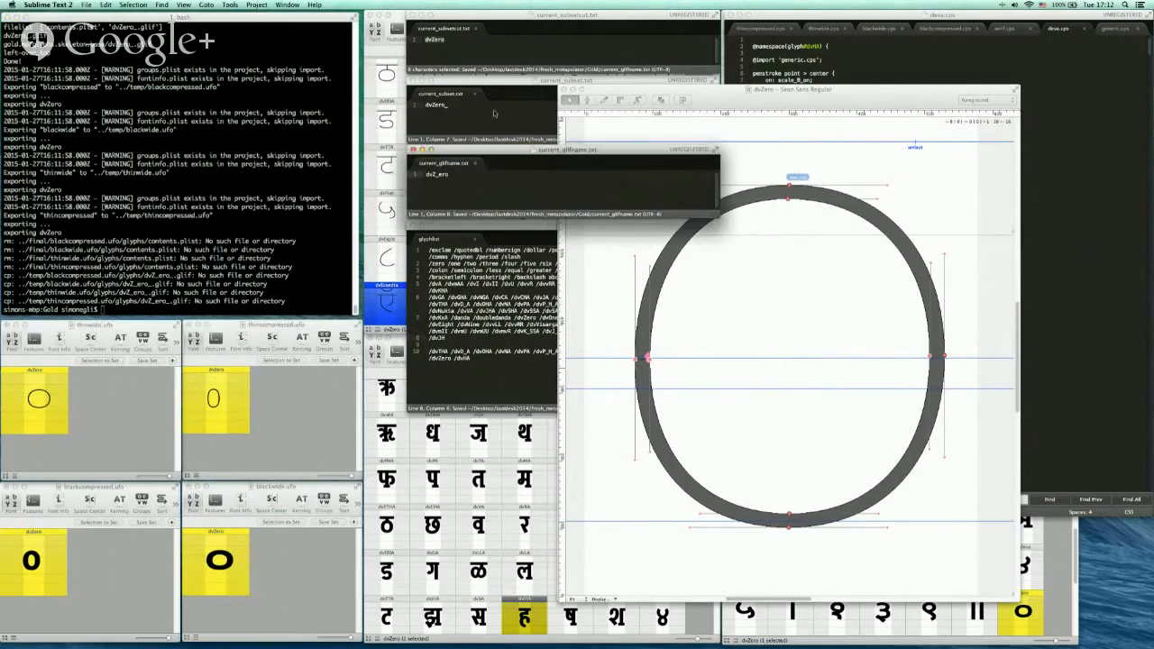
click(489, 44)
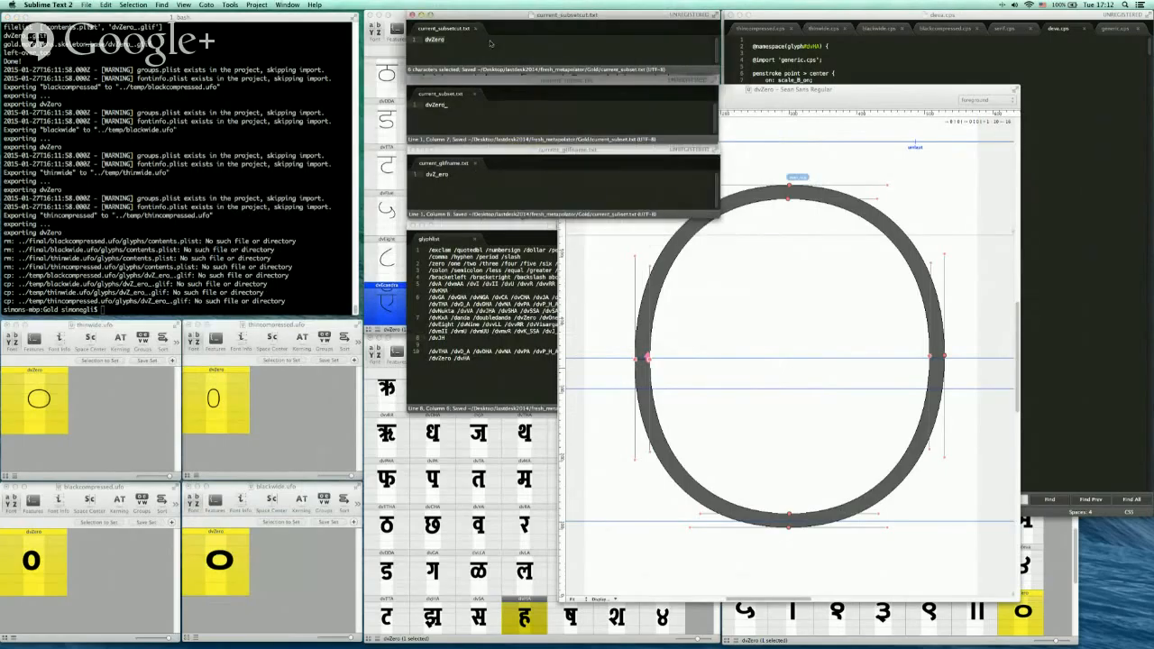
click(218, 132)
text(sh sublood)
key(Return)
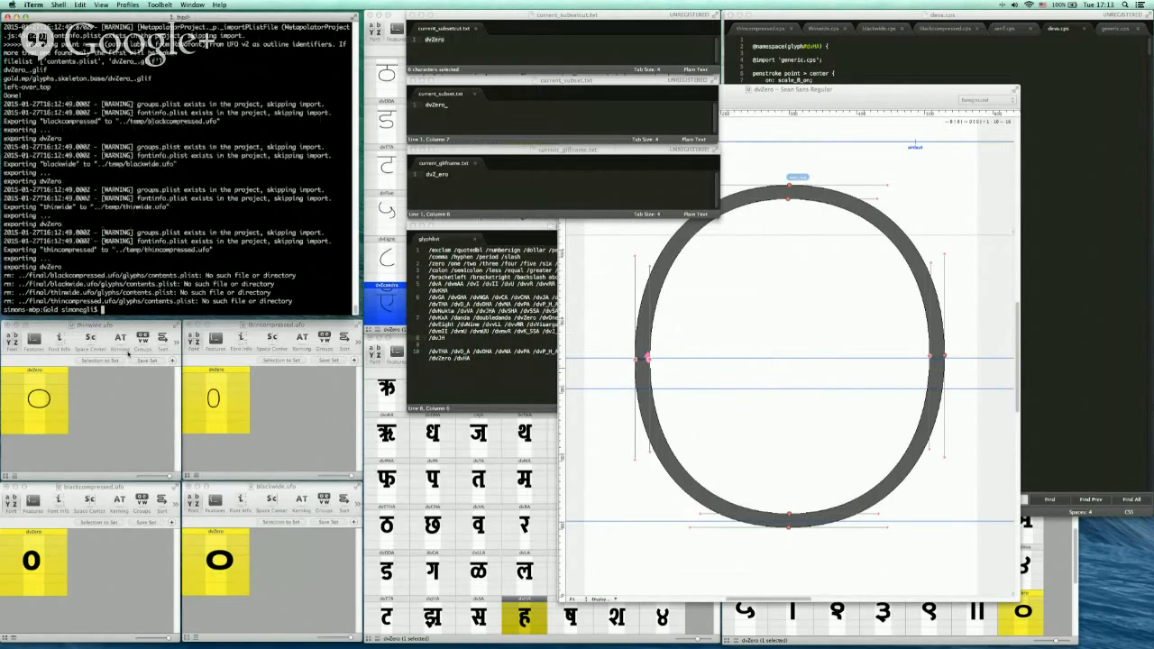
Return to RoboFont and reopen the updated dvZero glyph in the Thin Compressed font
key(super+Tab)
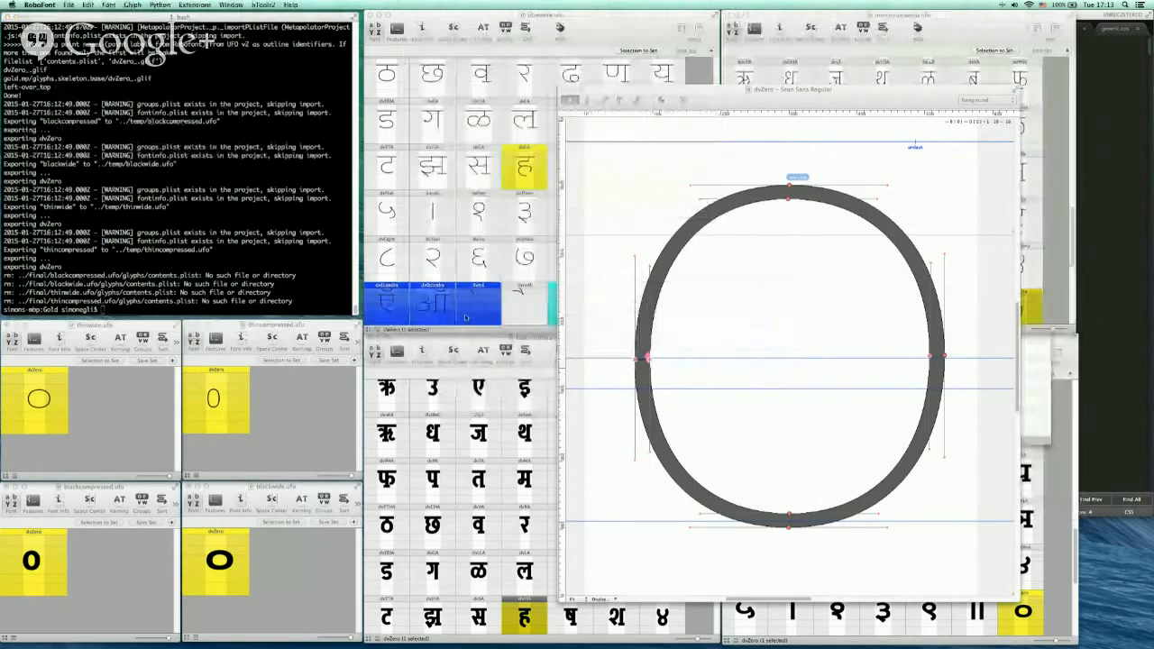
click(638, 211)
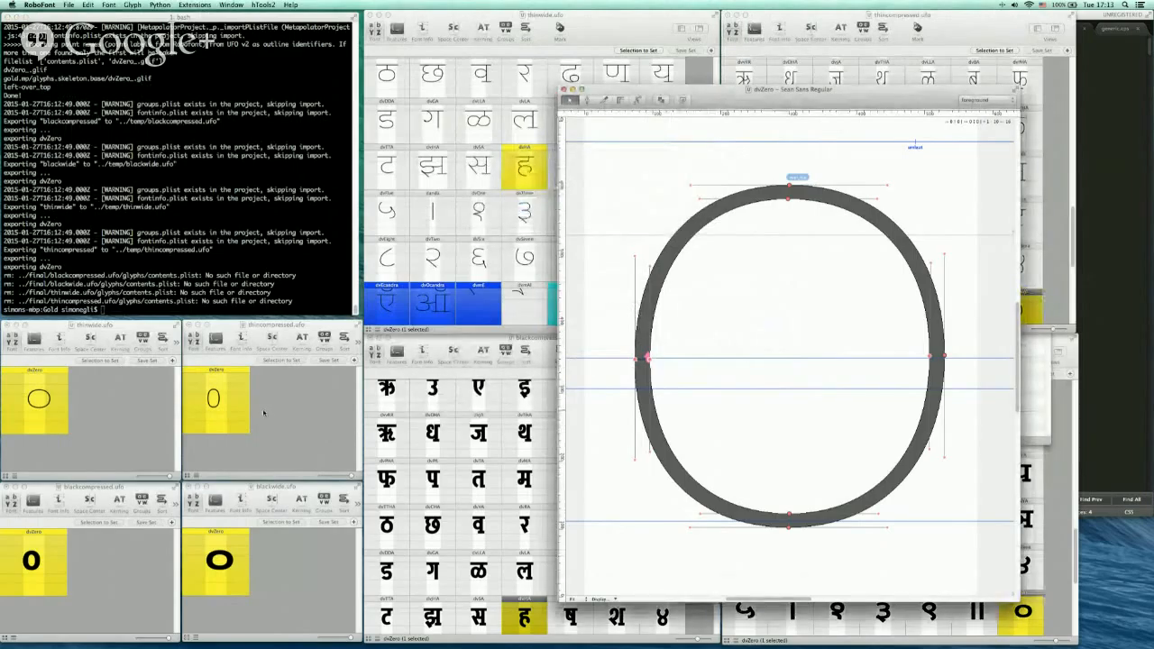
drag(724, 91, 786, 129)
click(946, 35)
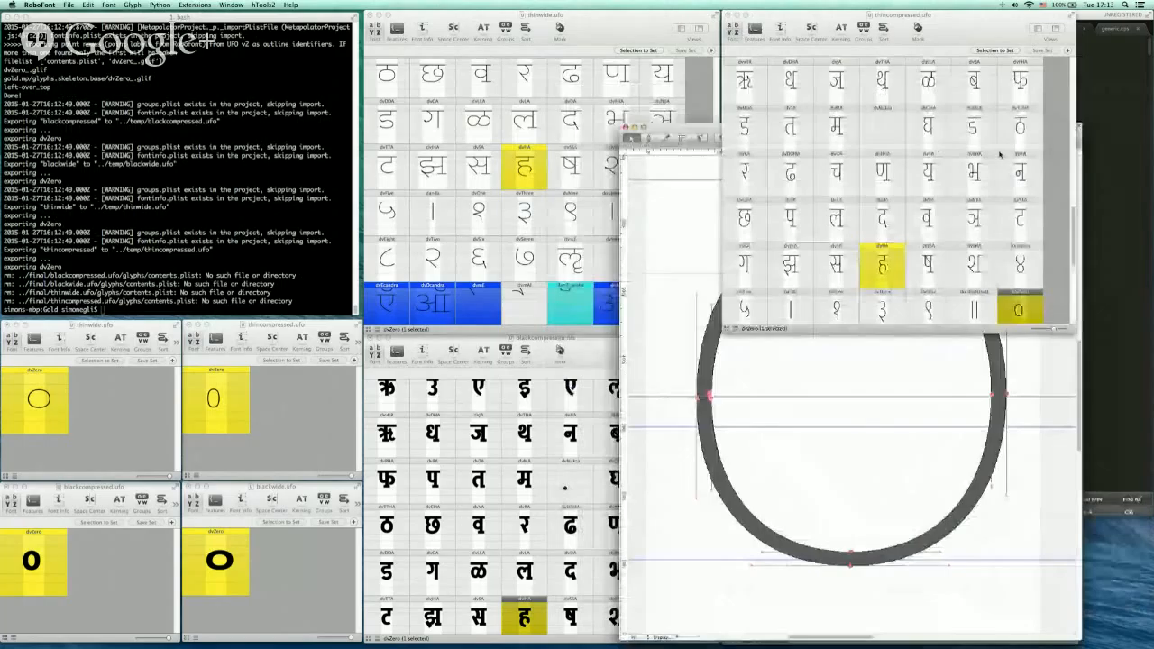
double_click(1020, 303)
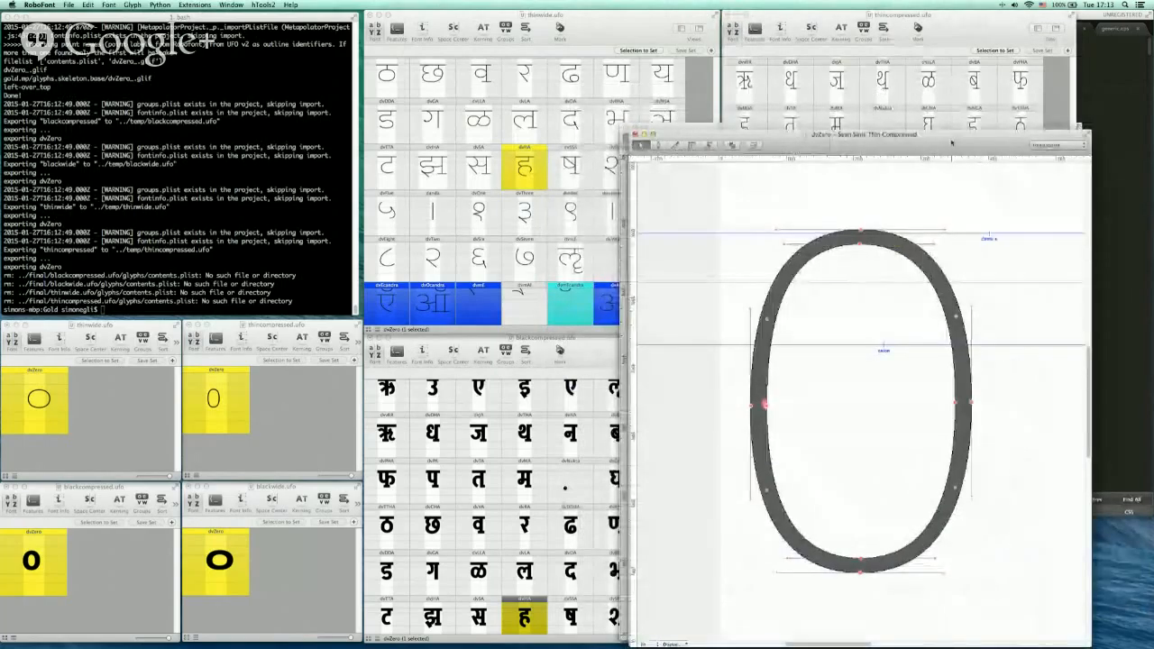
drag(920, 133, 528, 71)
click(464, 182)
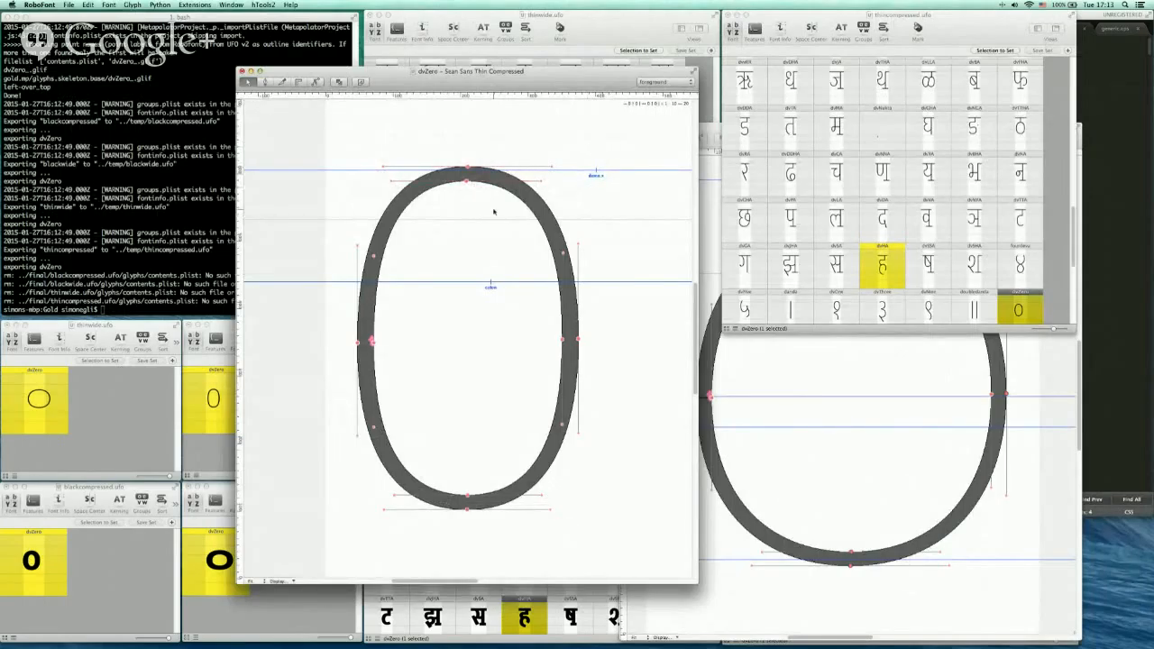
Flatten the top of the Regular dvZero contour by moving its top point down
key(space)
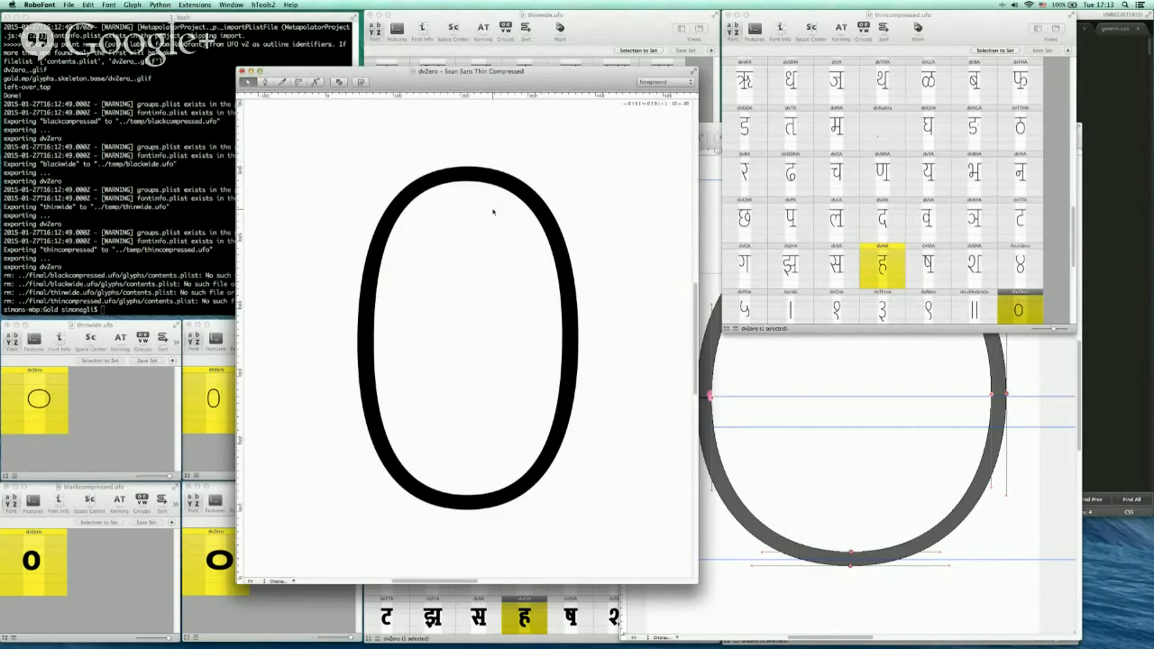
key(space)
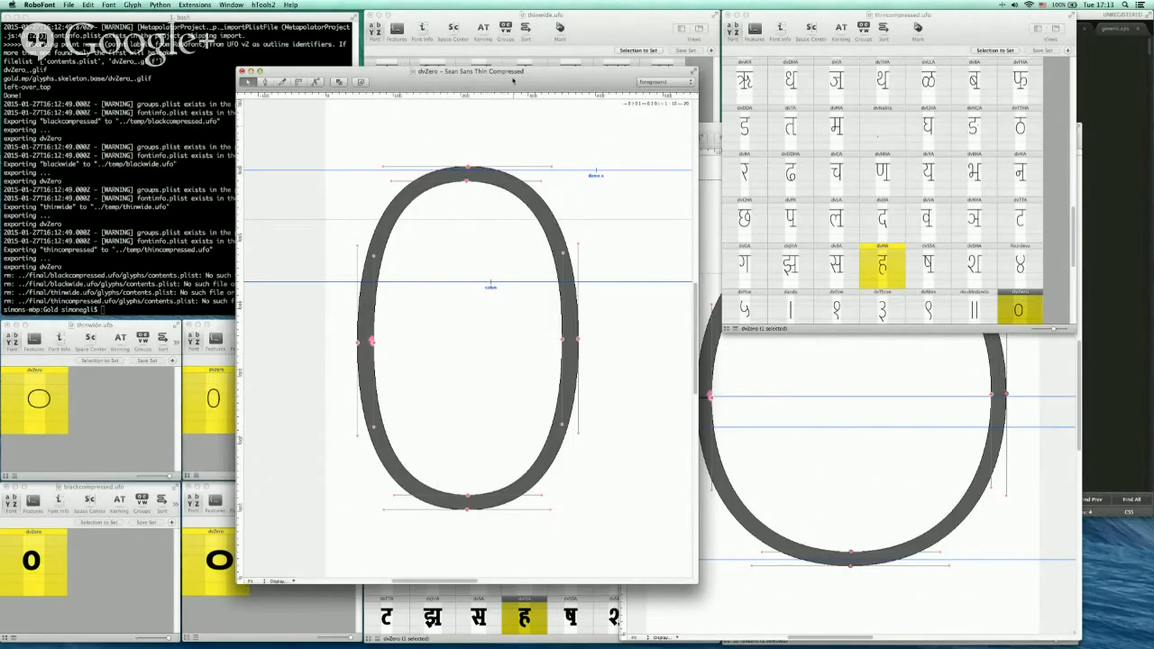
click(836, 357)
drag(605, 91, 554, 91)
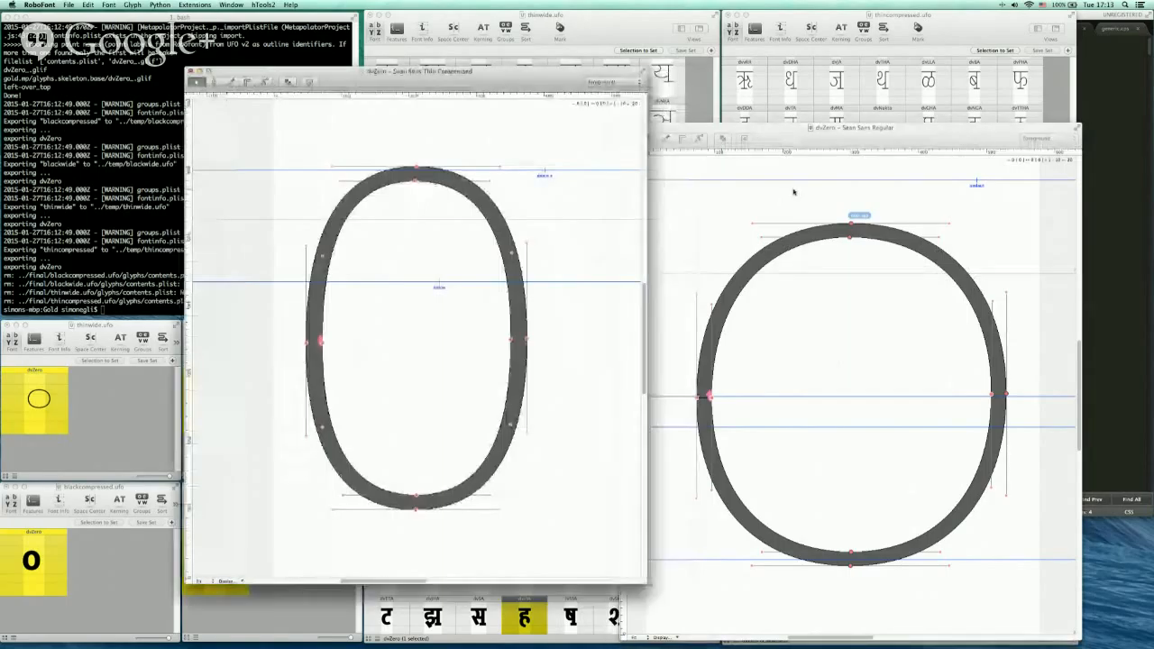
click(848, 250)
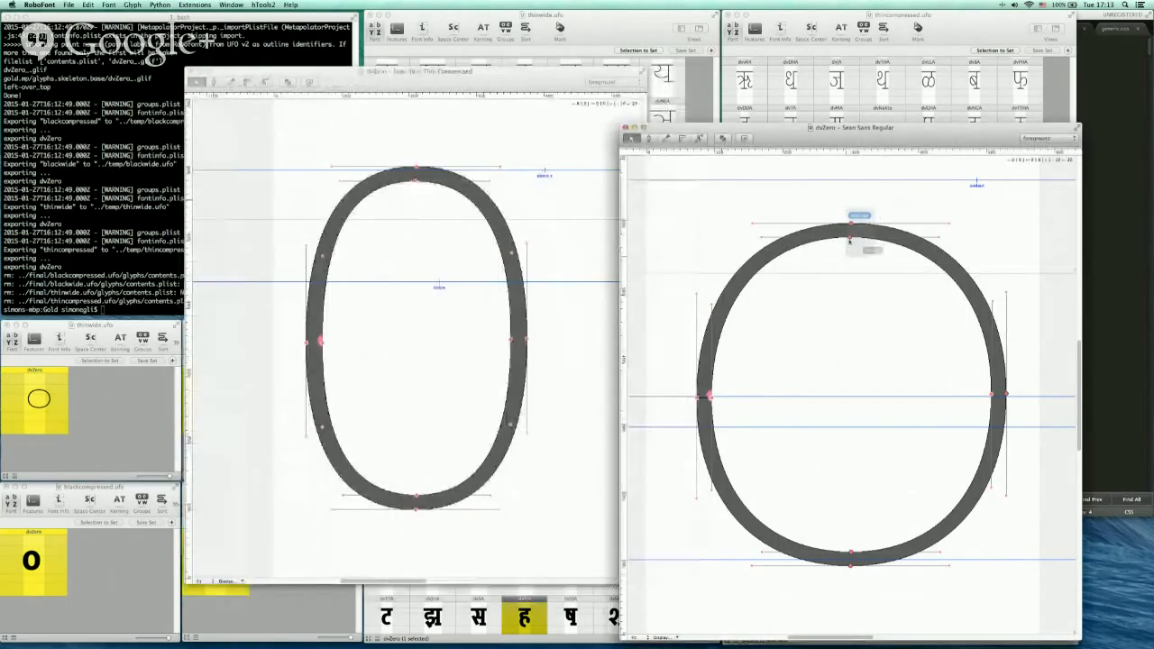
click(850, 239)
drag(851, 239, 853, 291)
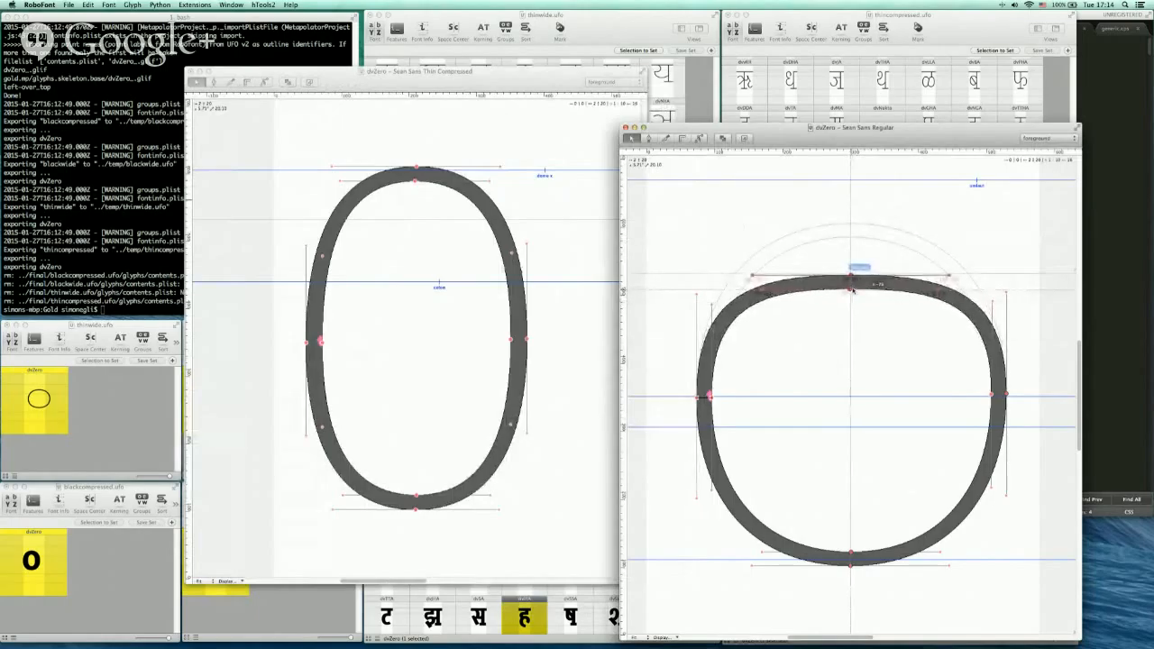
click(880, 206)
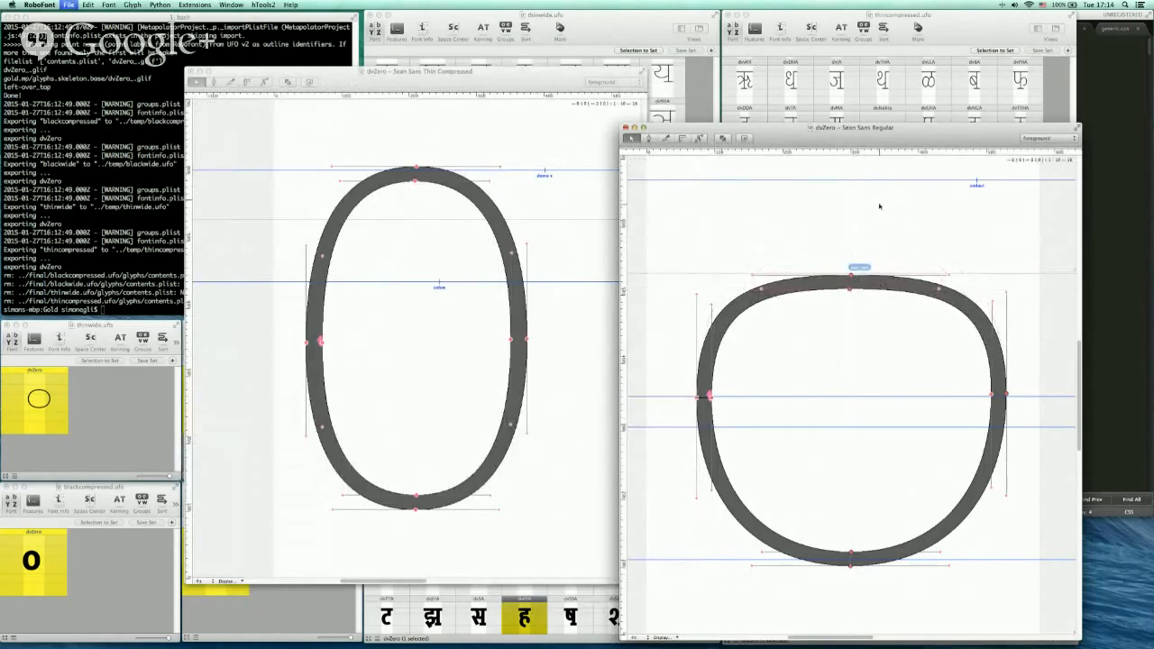
Remove the label from the top point of the Regular dvZero contour
drag(838, 142, 854, 103)
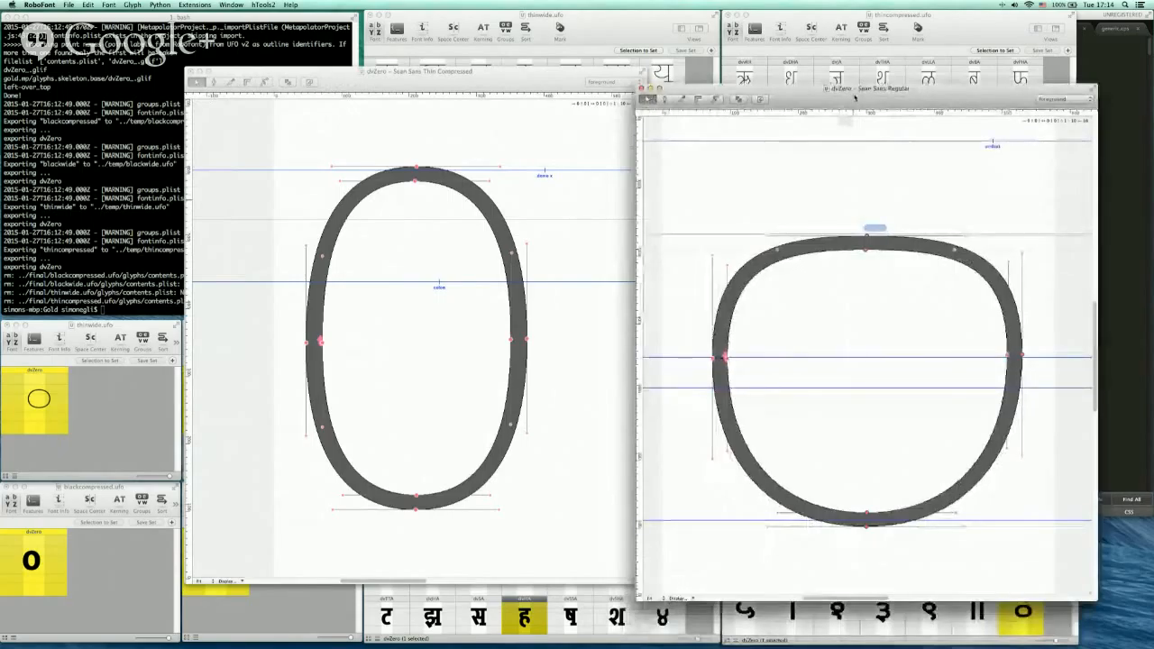
click(866, 238)
right_click(865, 238)
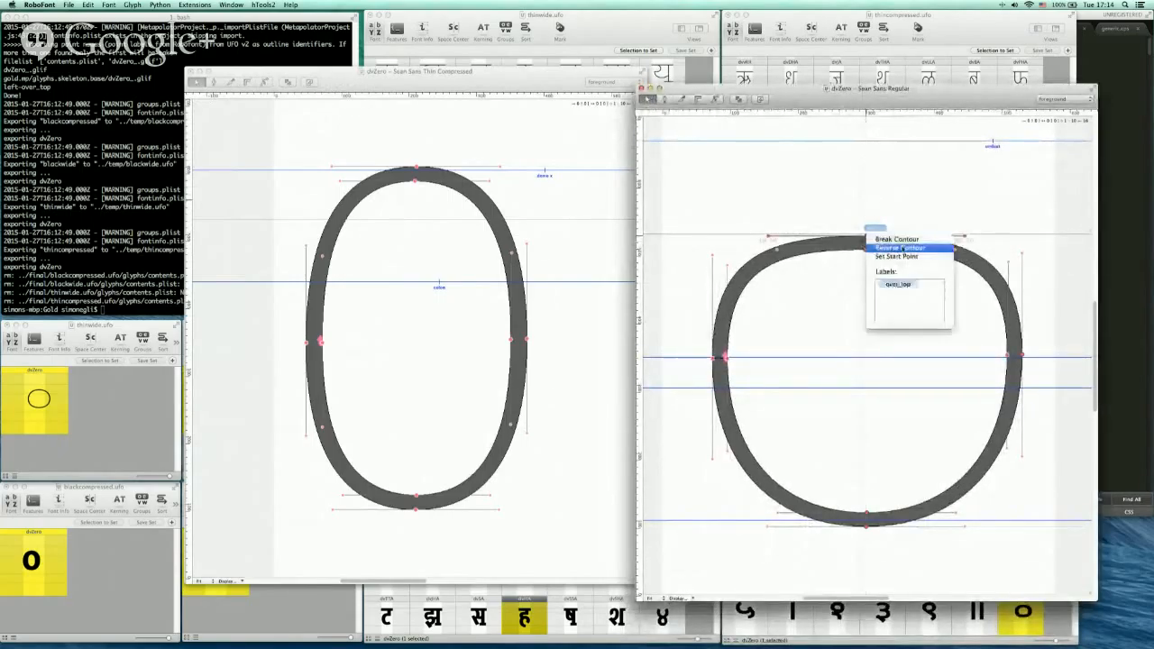
key(BackSpace)
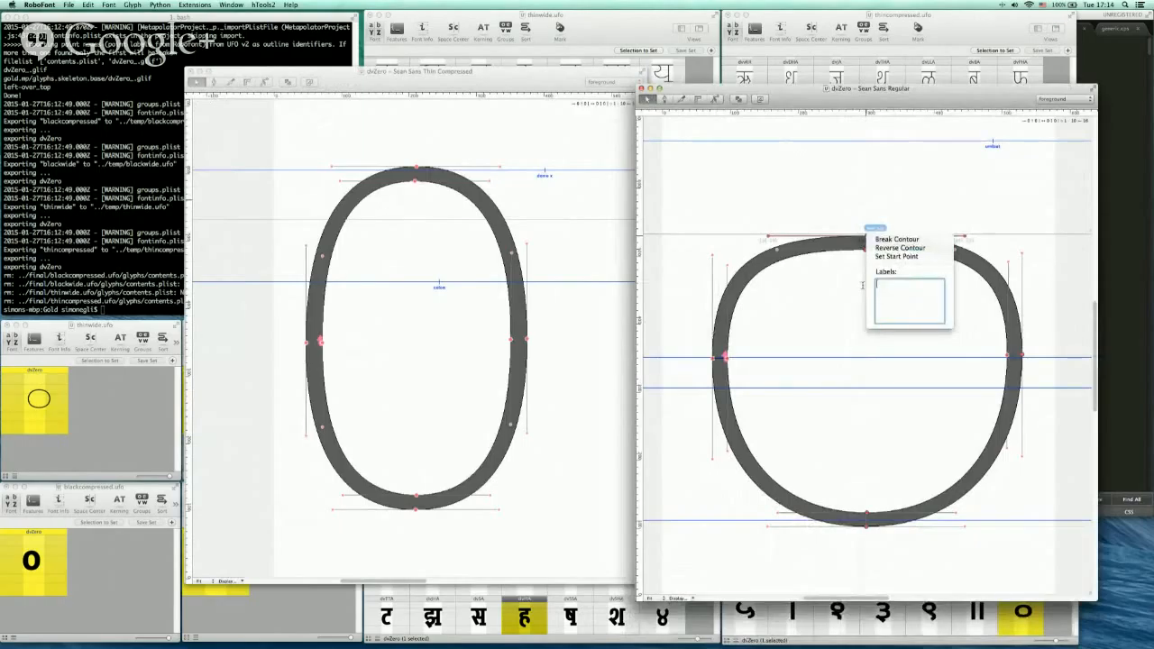
click(820, 294)
click(826, 293)
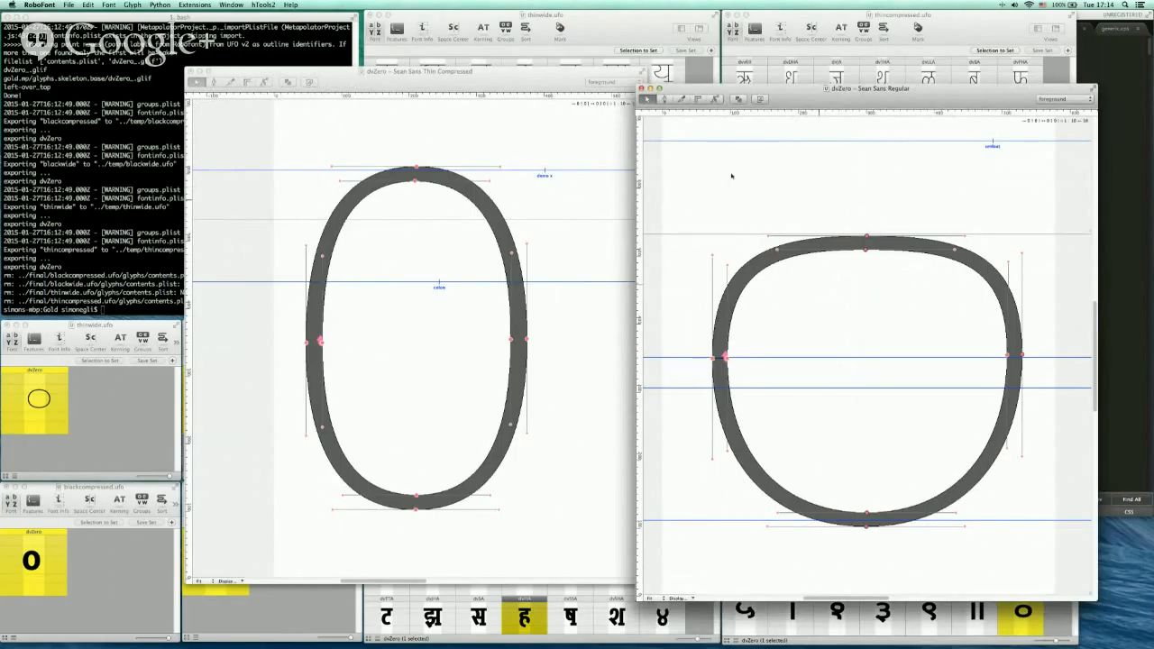
Rerun the subload script with sh subload and apply all the detected font updates in RoboFont
click(141, 120)
text(sh subload)
key(Return)
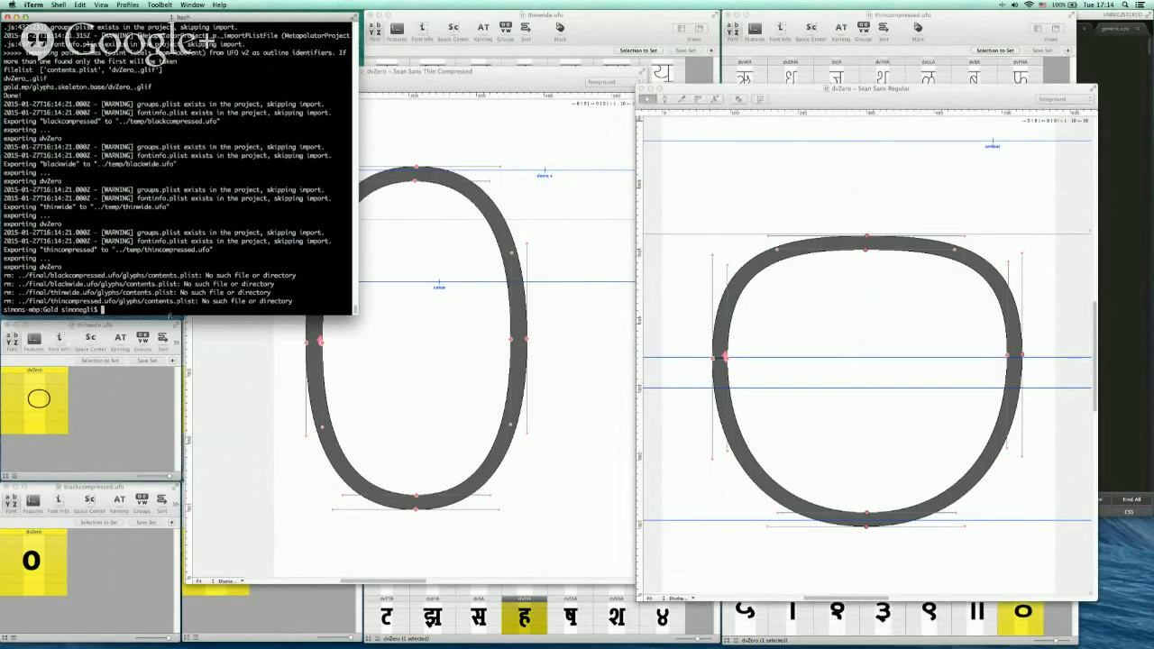
key(super+Tab)
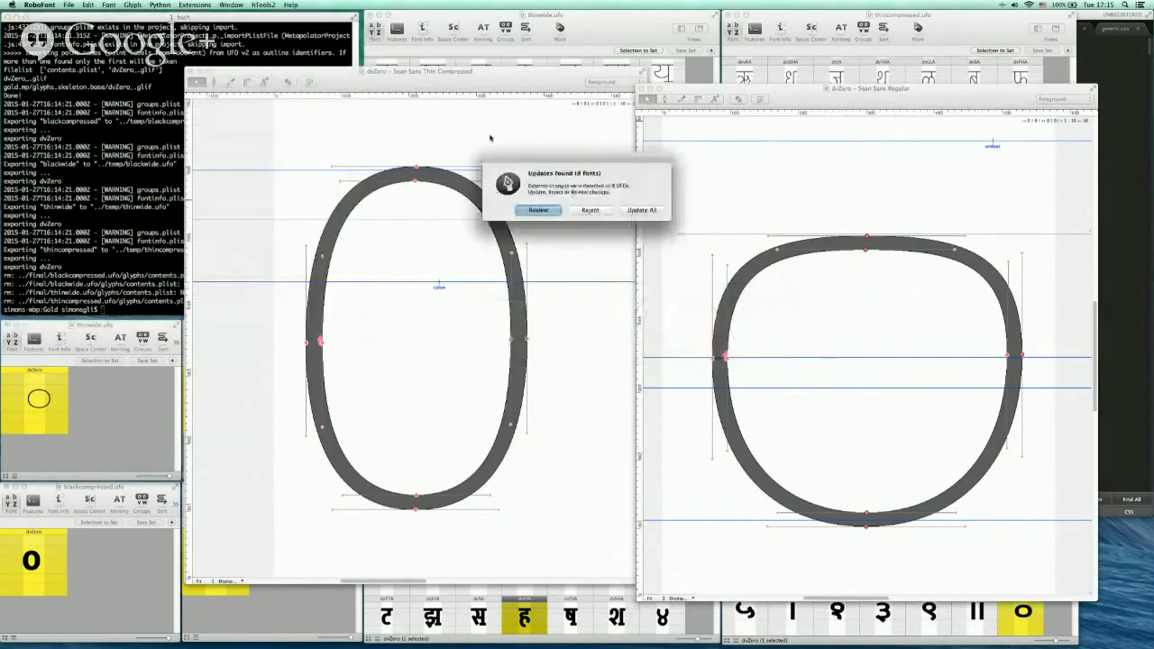
click(644, 211)
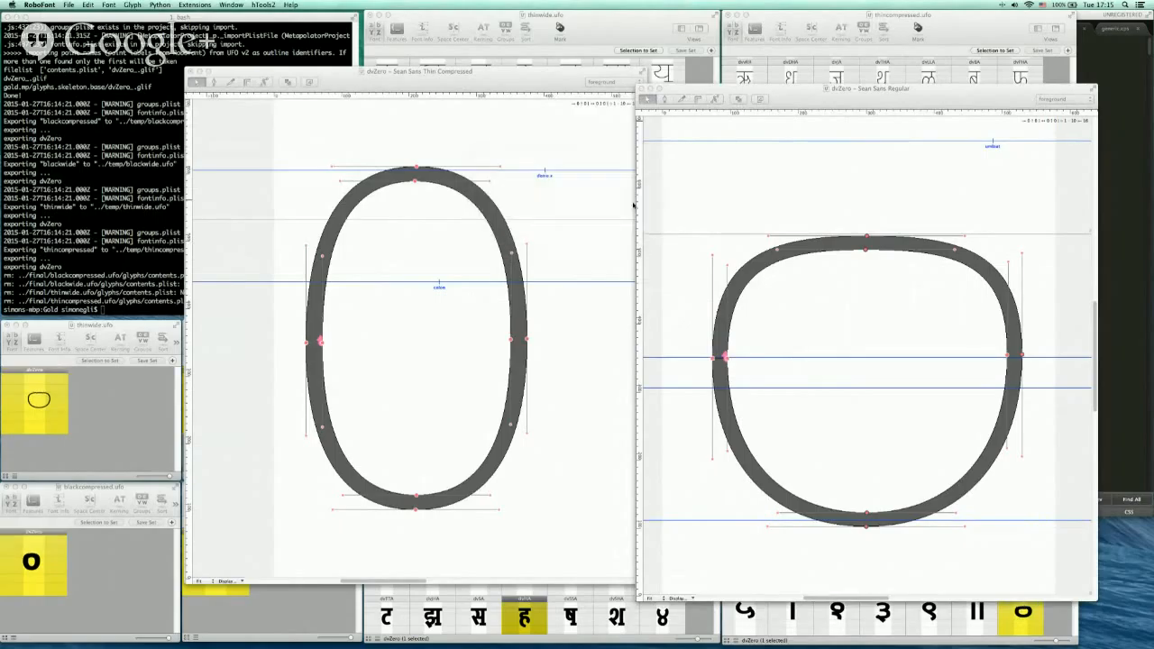
Close the Thin Compressed dvZero window and preview the updated Black Compressed dvZero glyph
drag(503, 75, 555, 69)
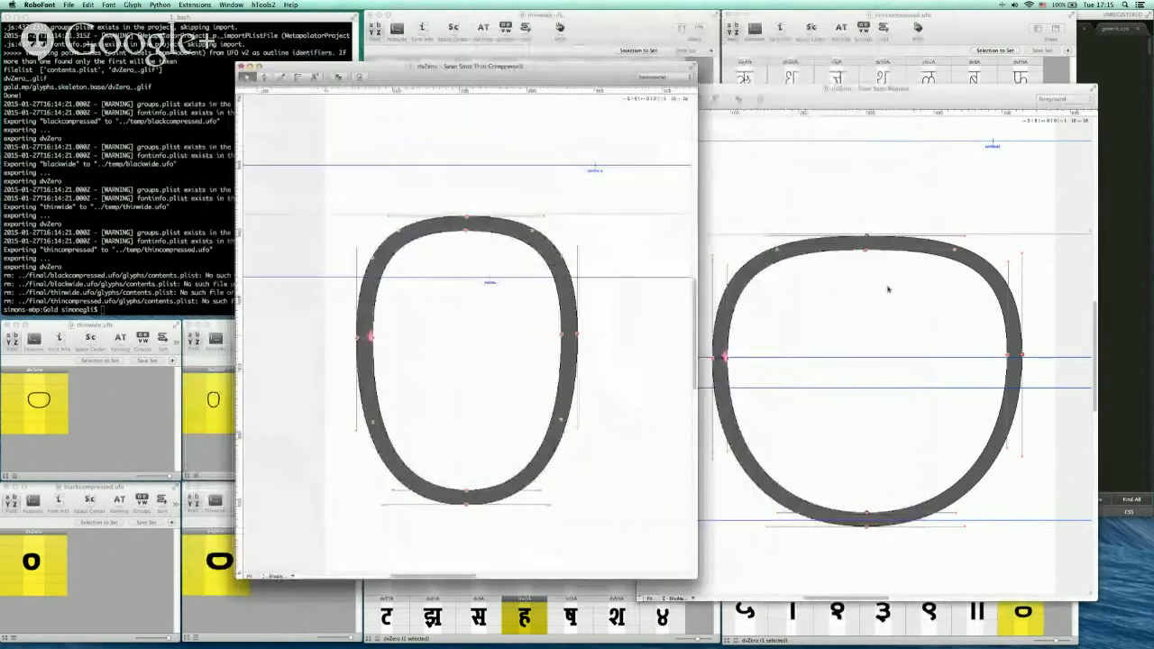
drag(541, 74, 616, 72)
key(super+w)
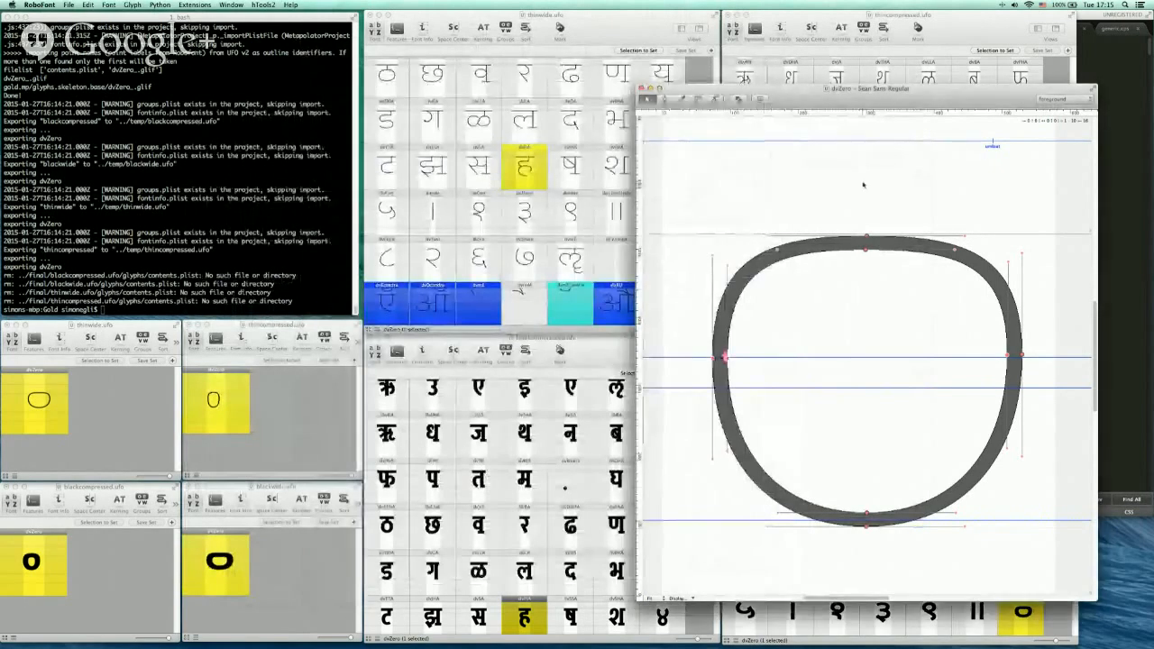
click(34, 557)
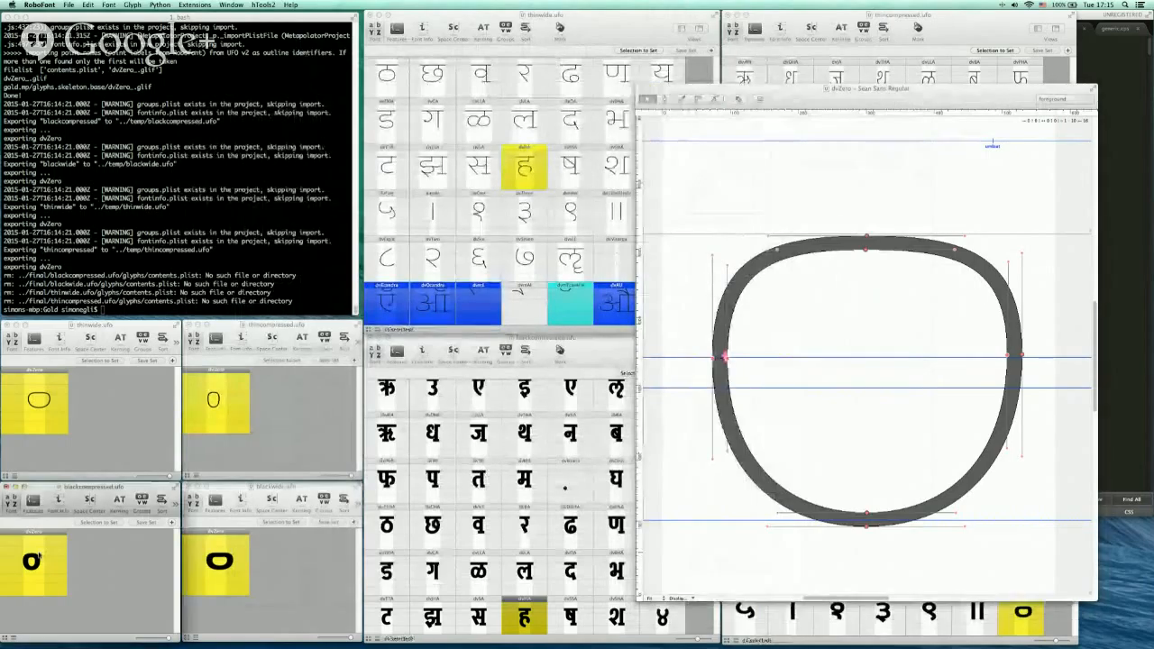
double_click(34, 557)
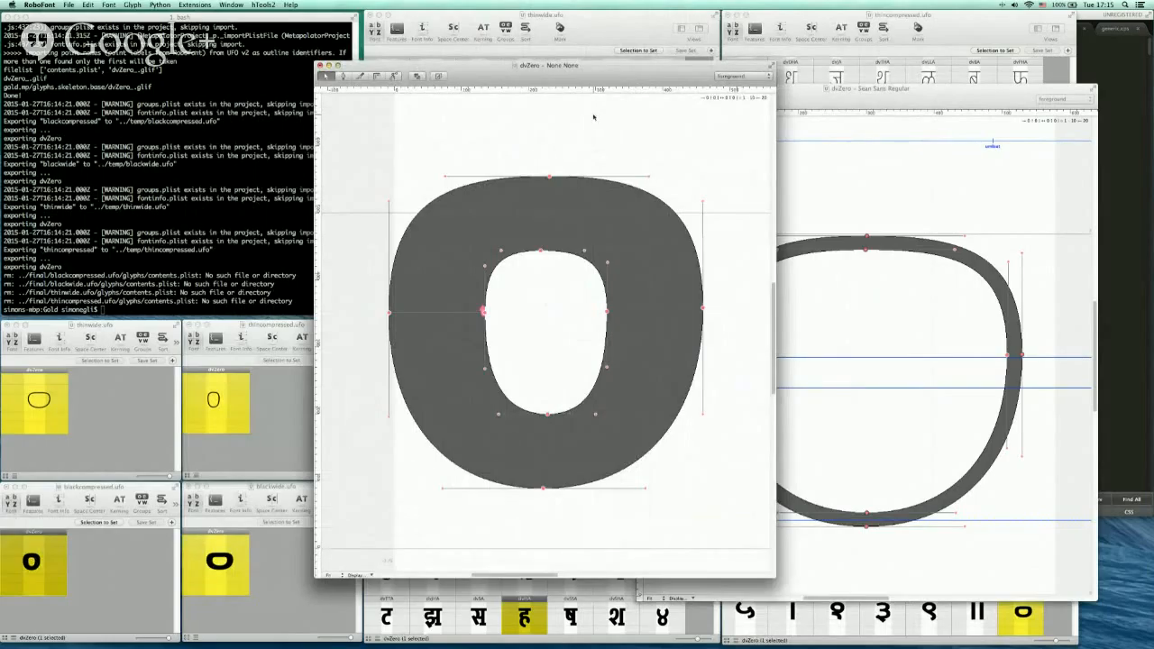
key(space)
click(319, 66)
Browse the master font windows to compare the updated dvZero glyphs, closing the Regular glyph window
drag(800, 99, 737, 84)
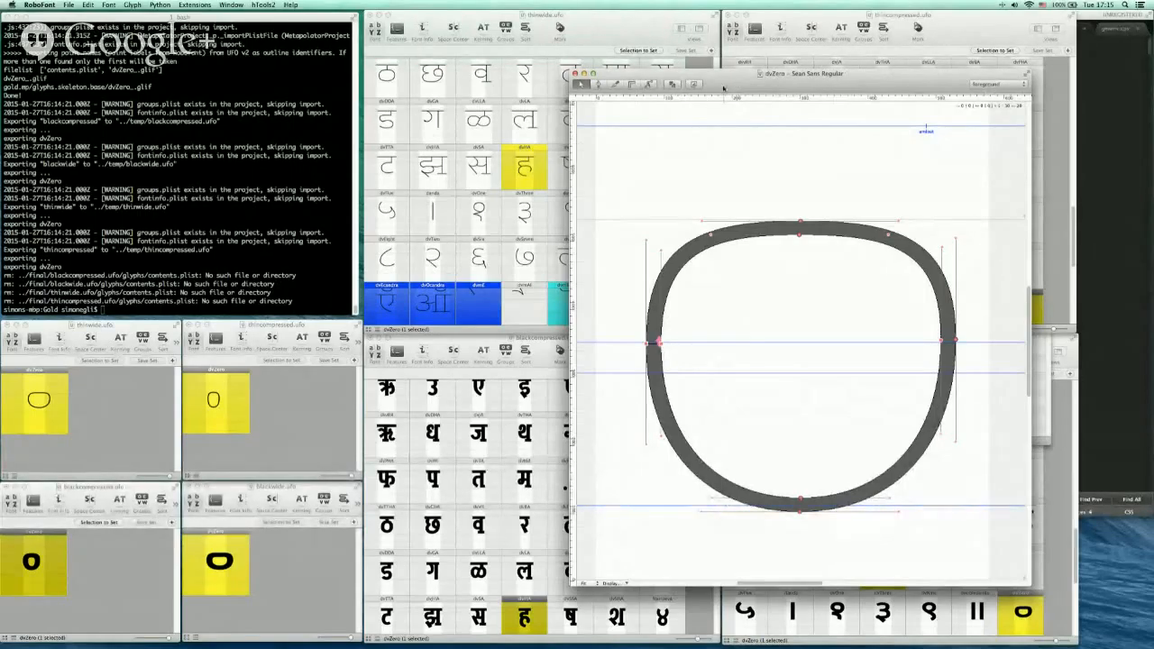
click(523, 177)
drag(712, 255, 721, 233)
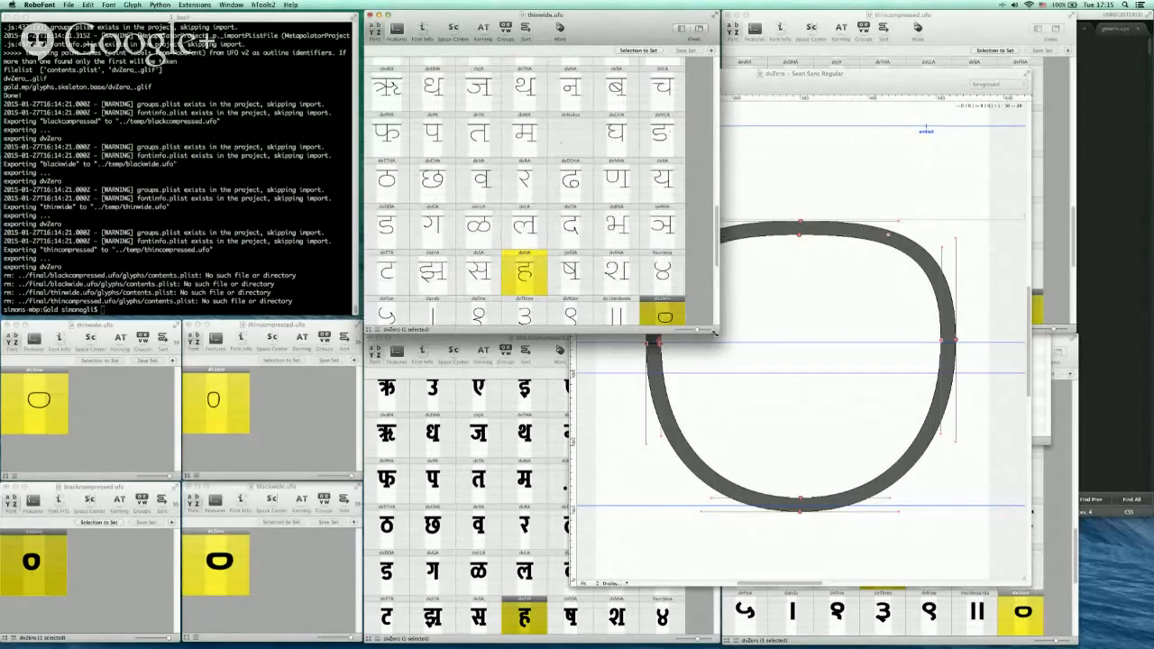
scroll(588, 191, up, 5)
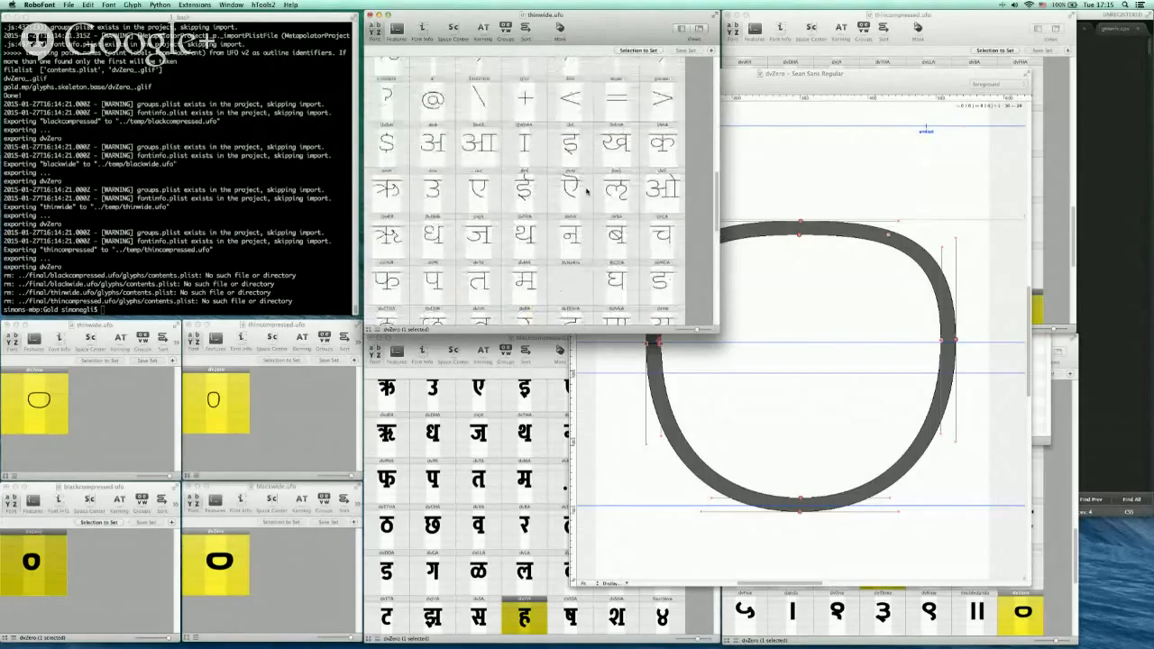
scroll(588, 191, down, 8)
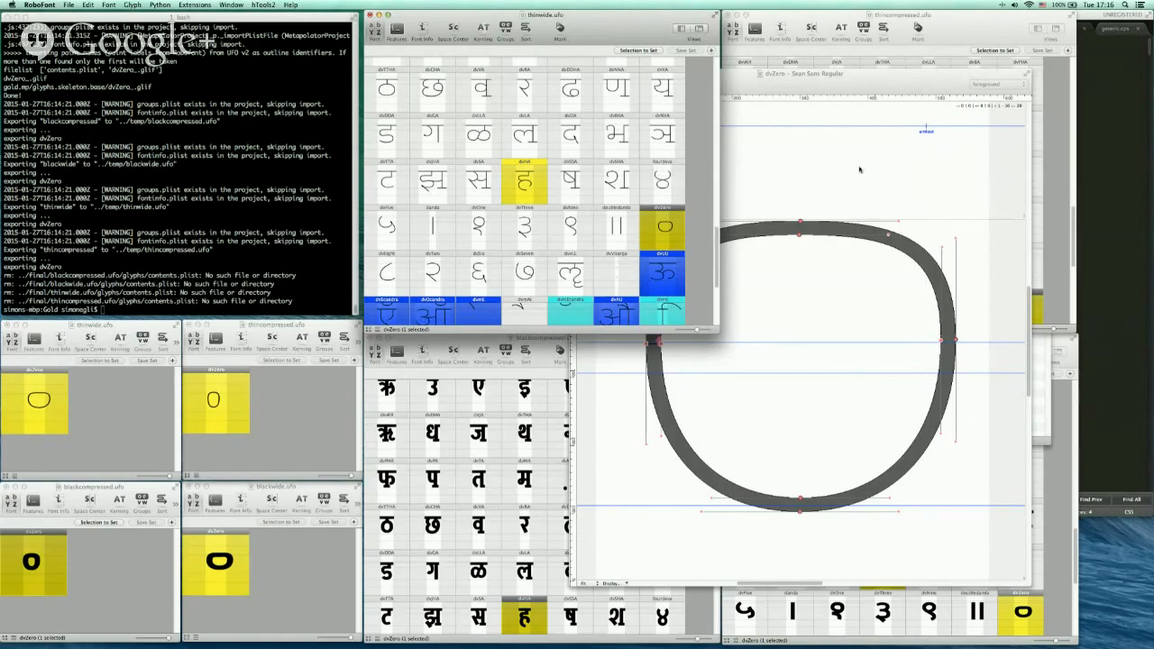
click(757, 111)
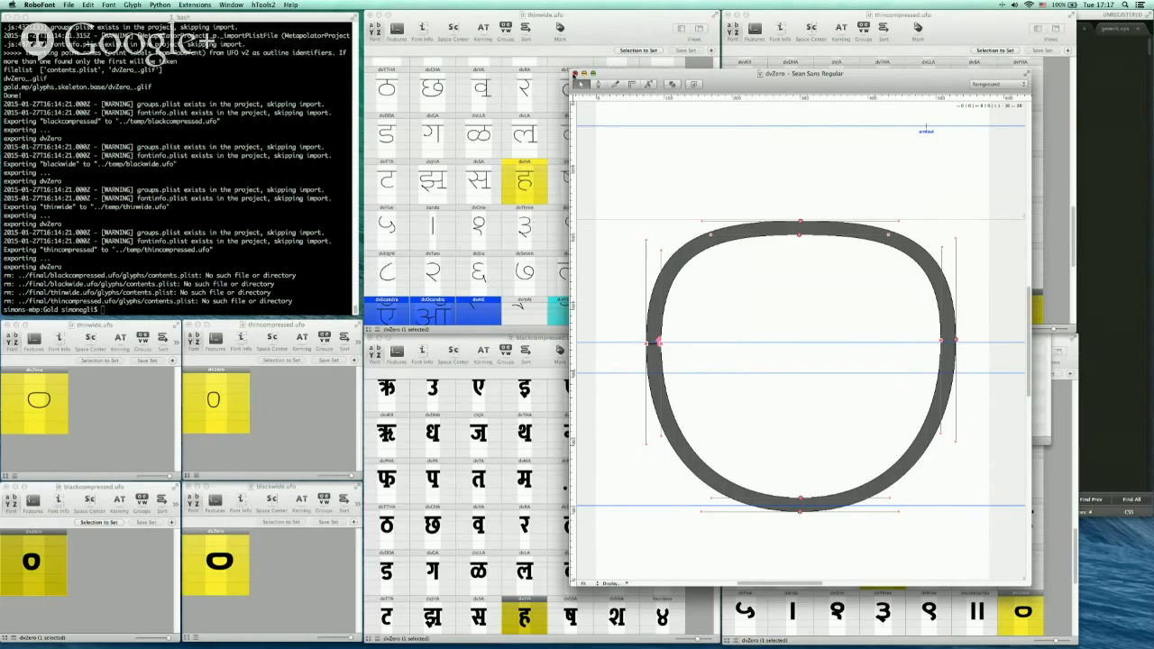
click(574, 73)
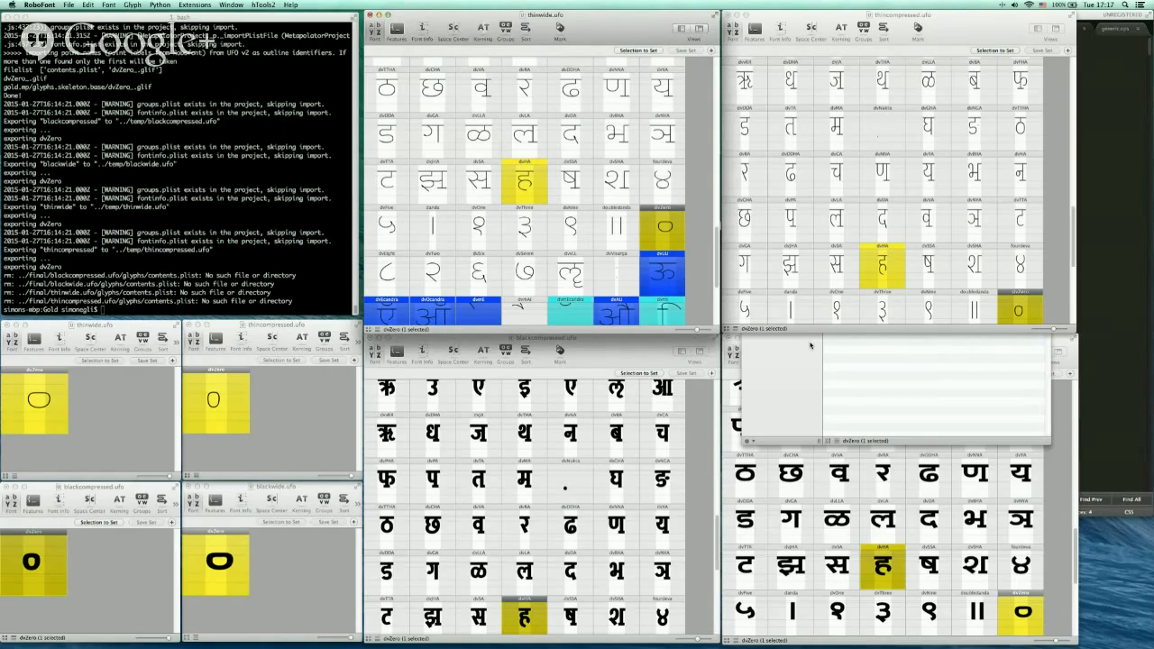
scroll(838, 537, down, 5)
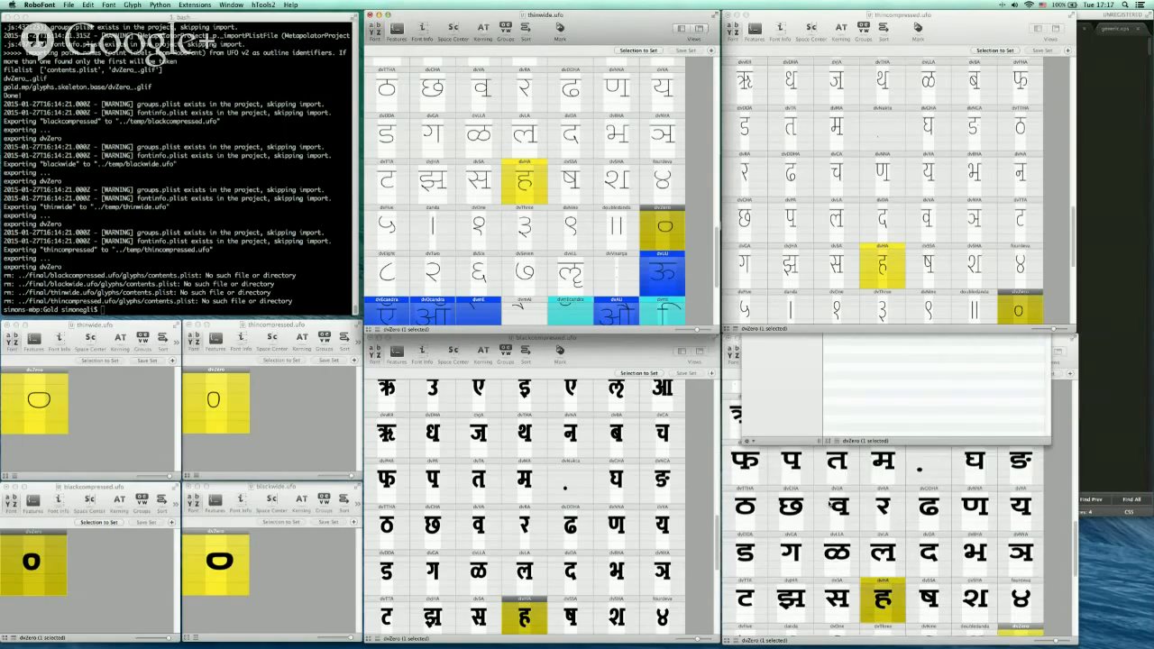
scroll(813, 496, up, 3)
scroll(643, 476, up, 5)
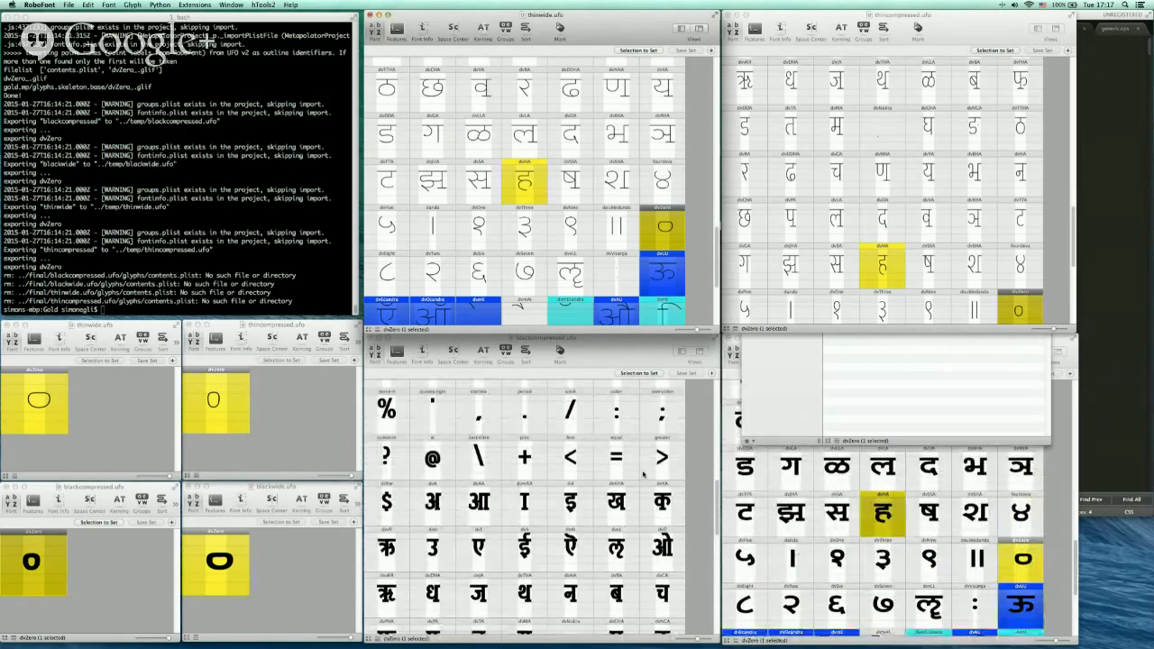
click(201, 399)
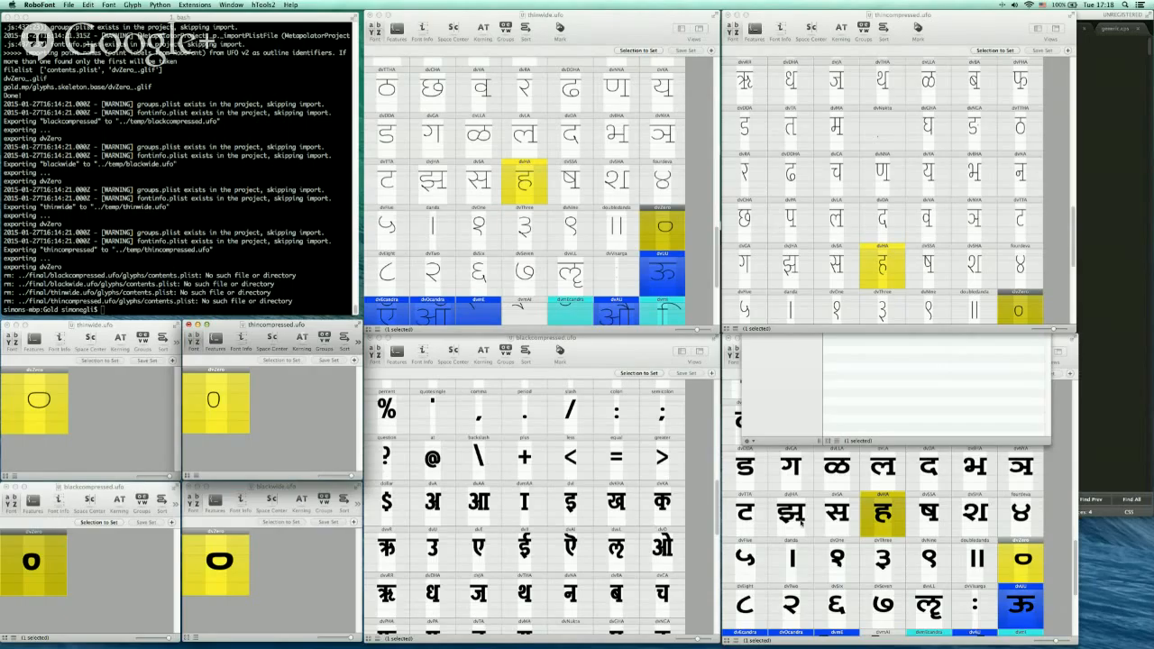
click(1012, 588)
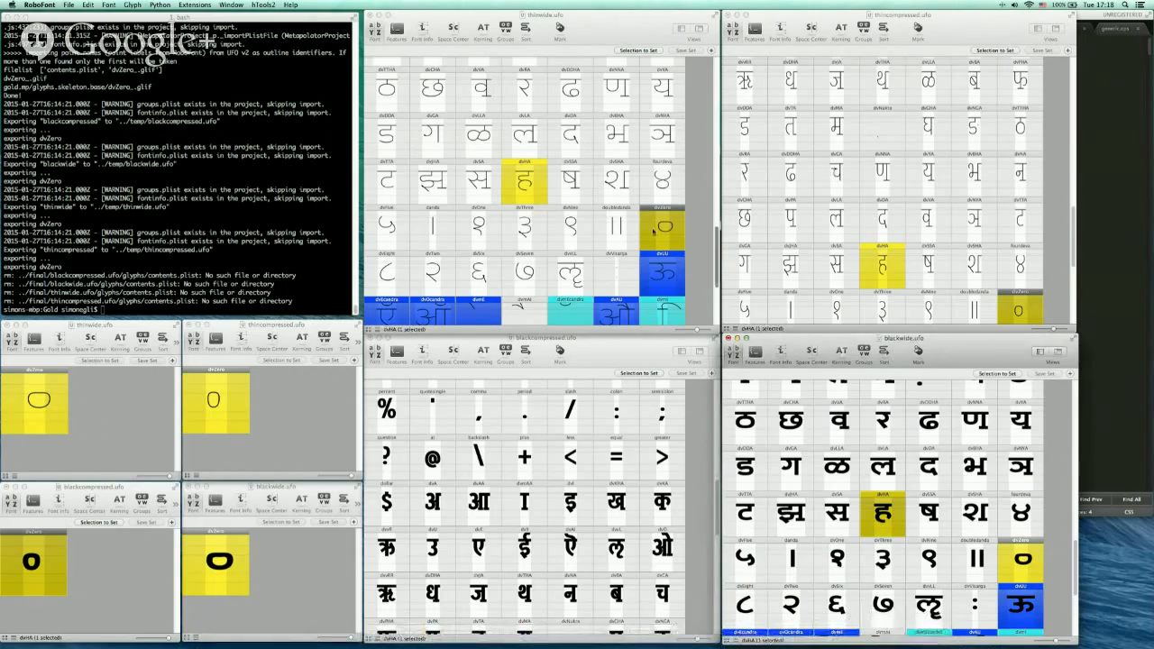
Open the Thin Wide dvZero glyph and raise its top point to round the contour
click(670, 230)
double_click(669, 231)
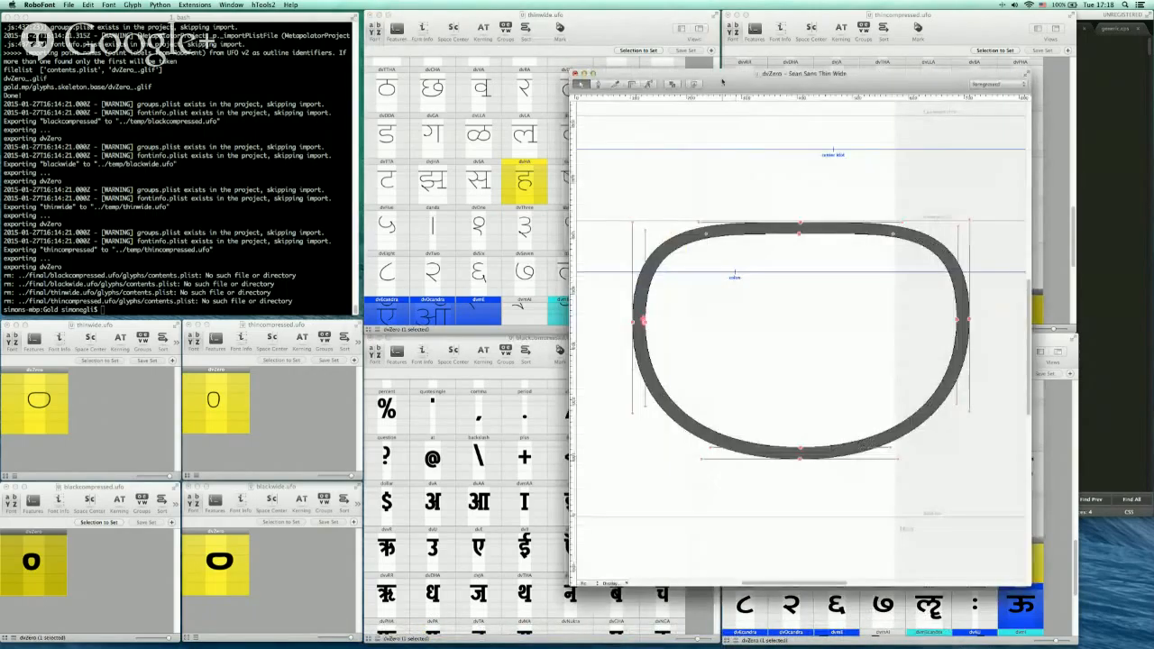
drag(721, 82, 652, 88)
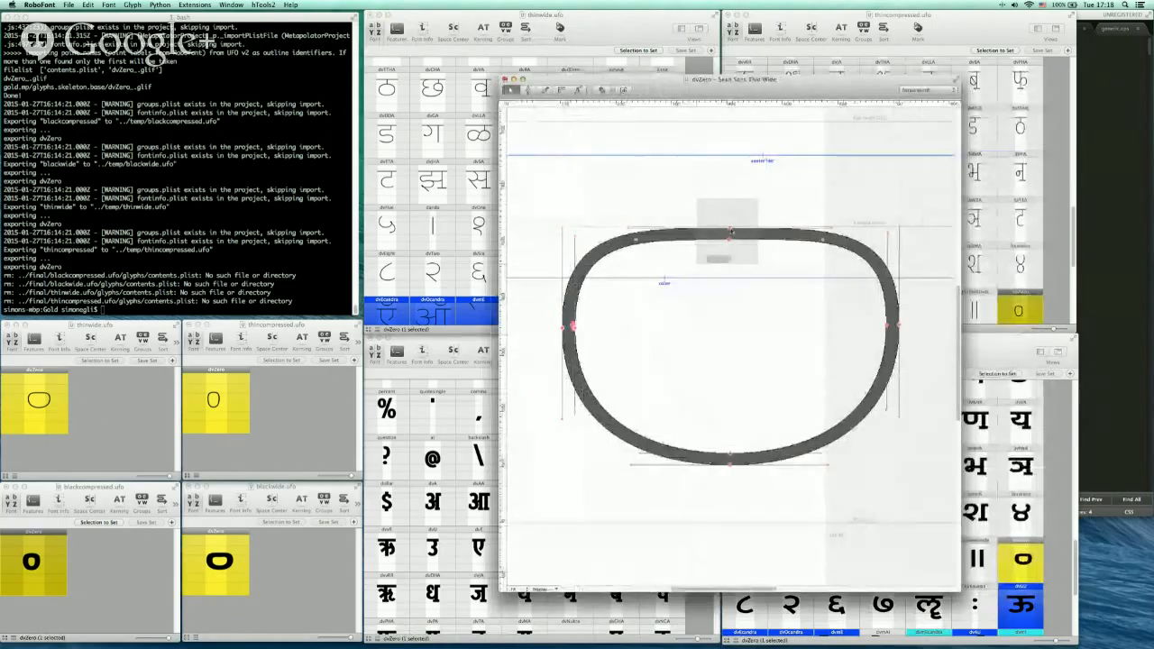
drag(730, 233, 729, 167)
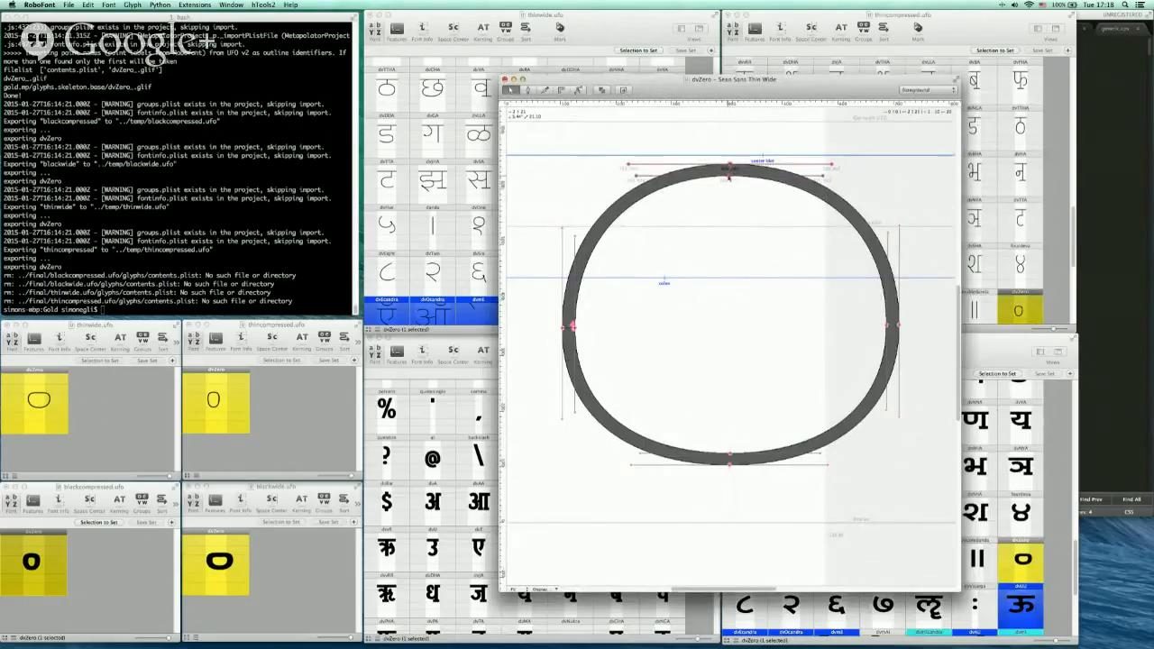
drag(744, 81, 742, 98)
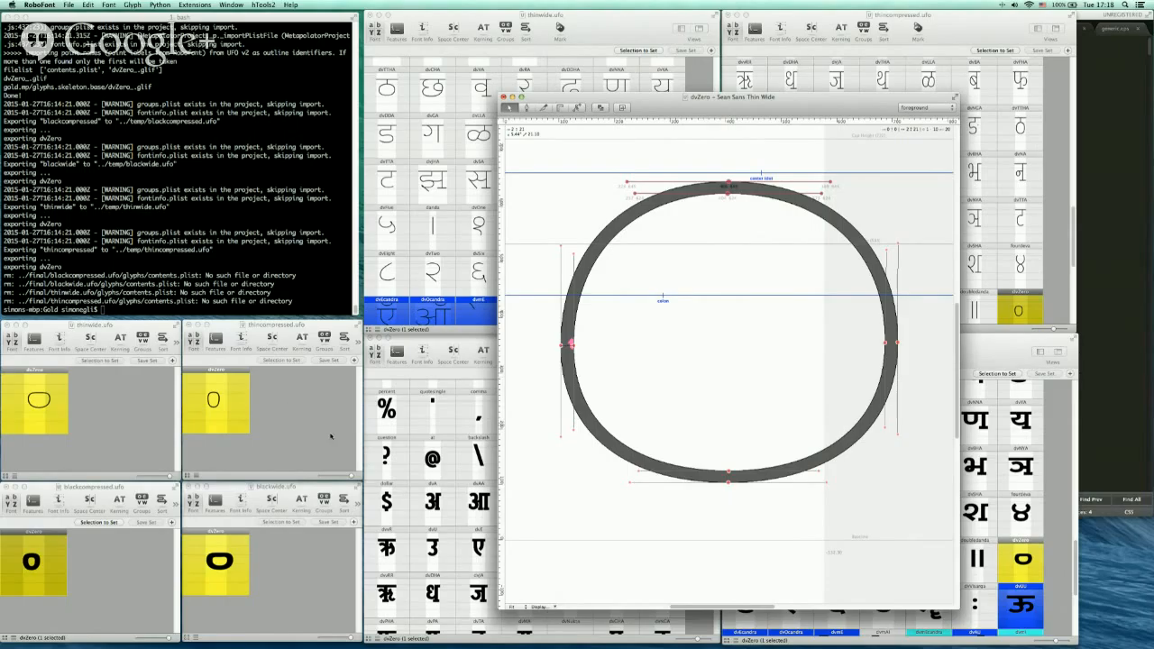
Compare the dvZero CPS stylesheet in the text editor with the Thin Wide glyph
click(1143, 162)
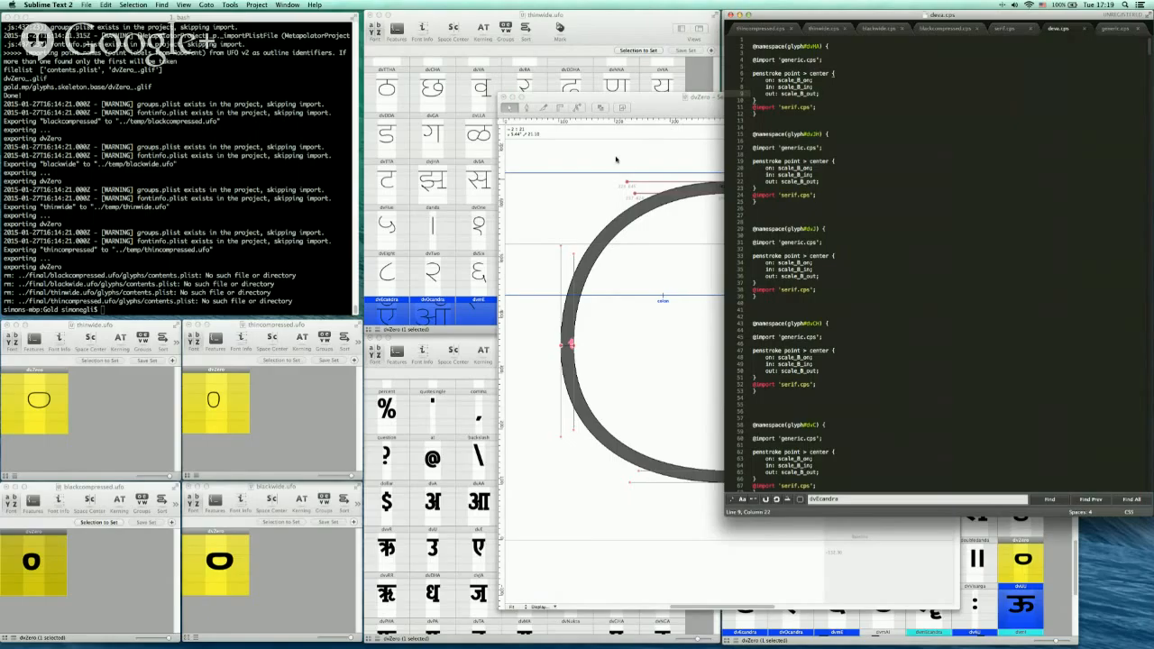
click(616, 159)
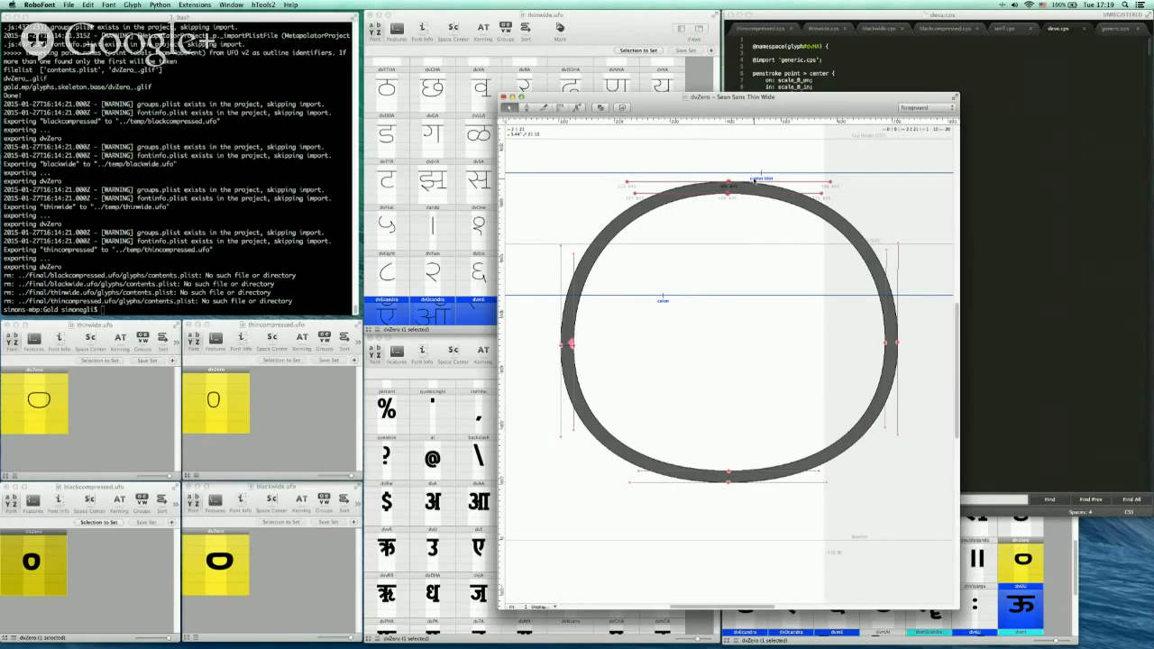
click(1025, 117)
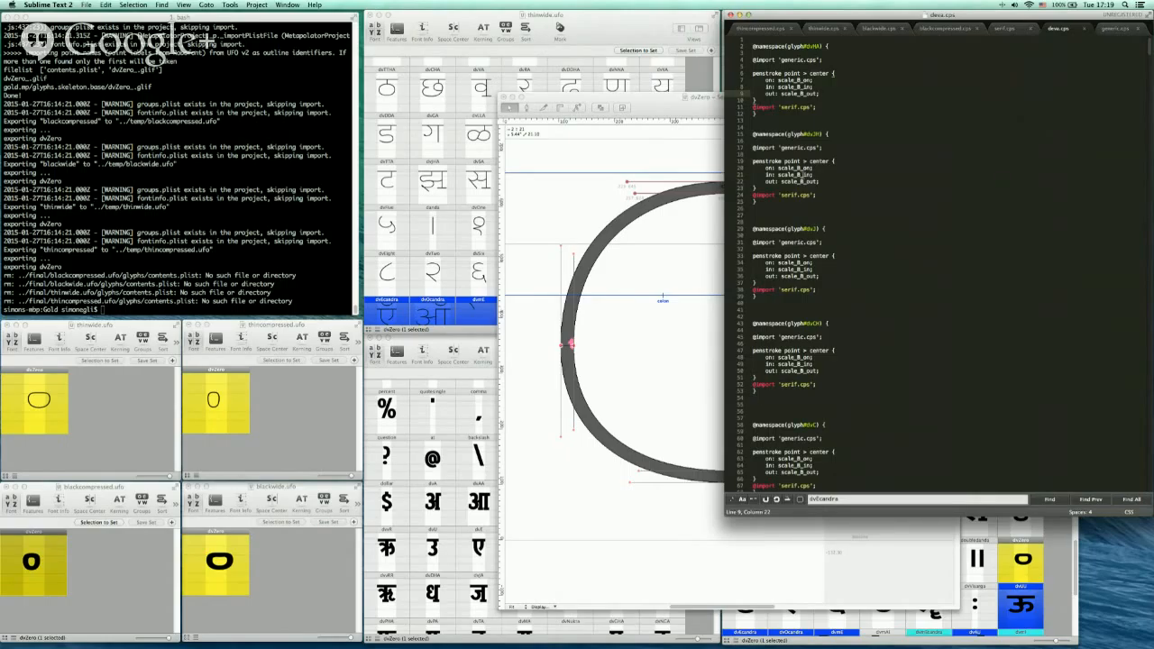
click(663, 103)
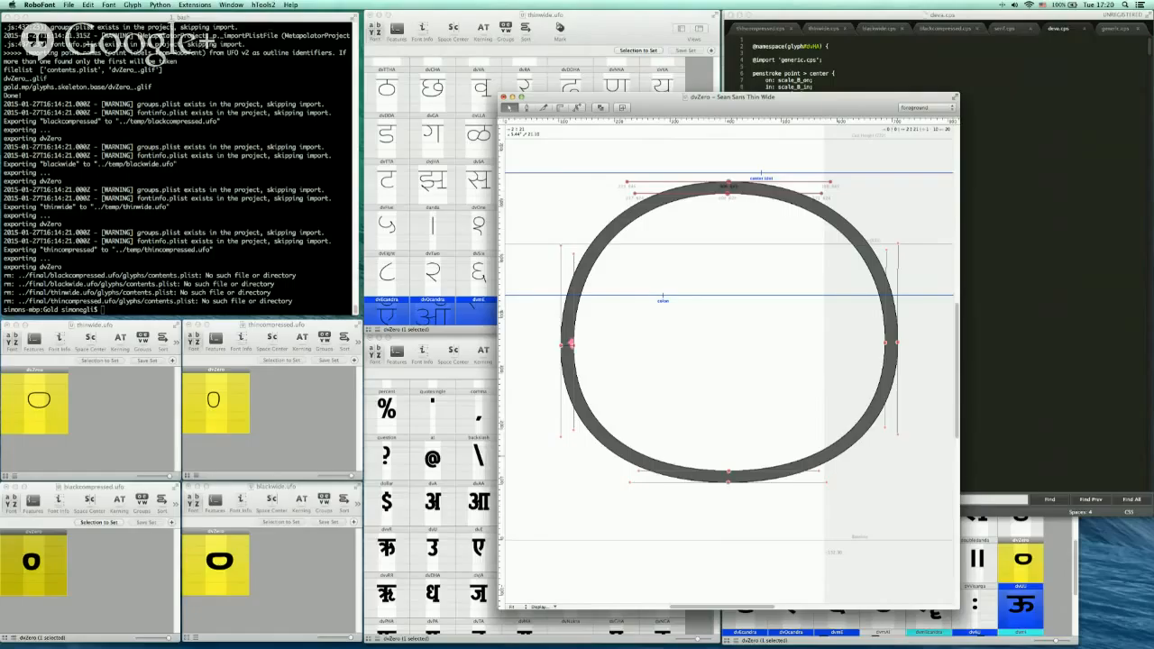
key(super+Tab)
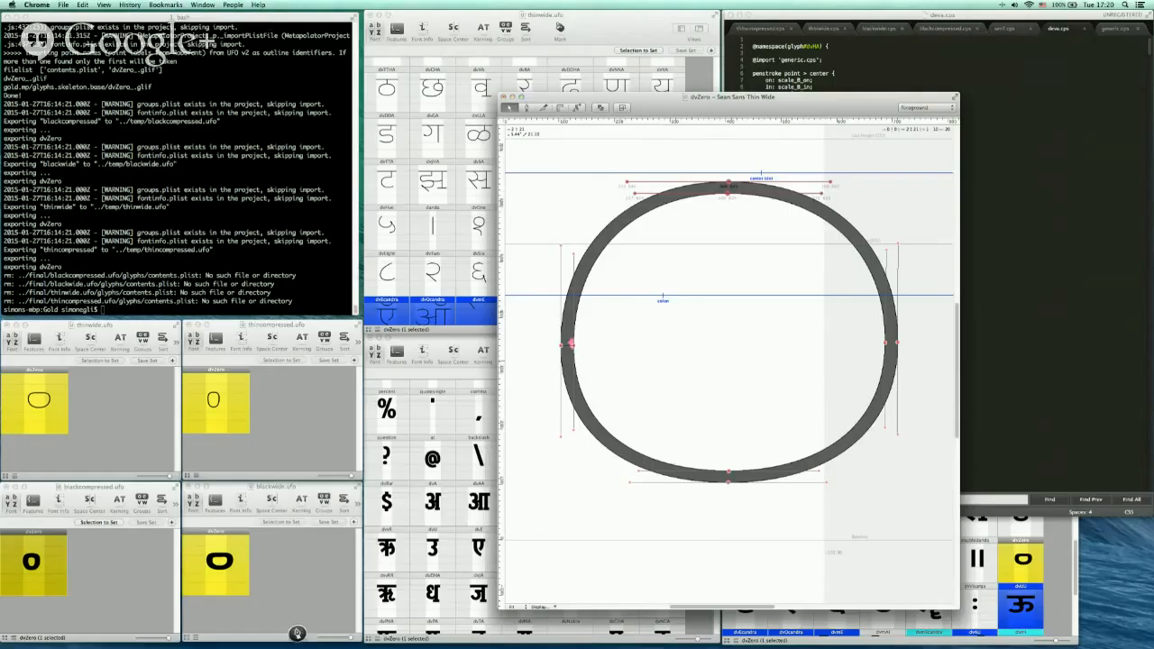